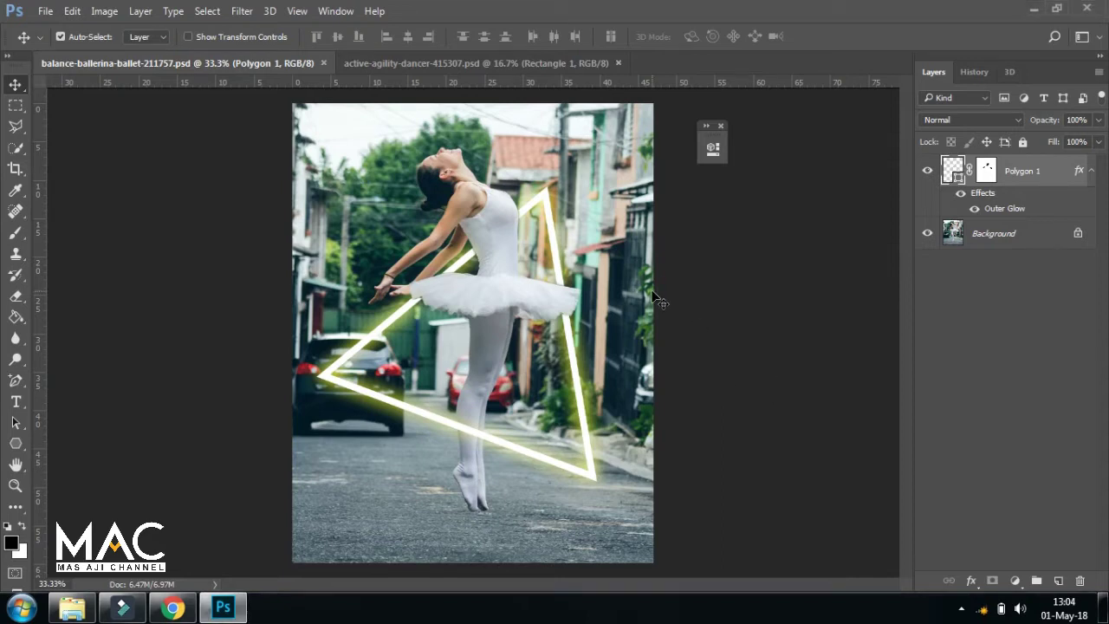
Zoom into the ballerina image's legs and select the Rectangle shape tool
{"action": "key", "text": "ctrl+plus"}
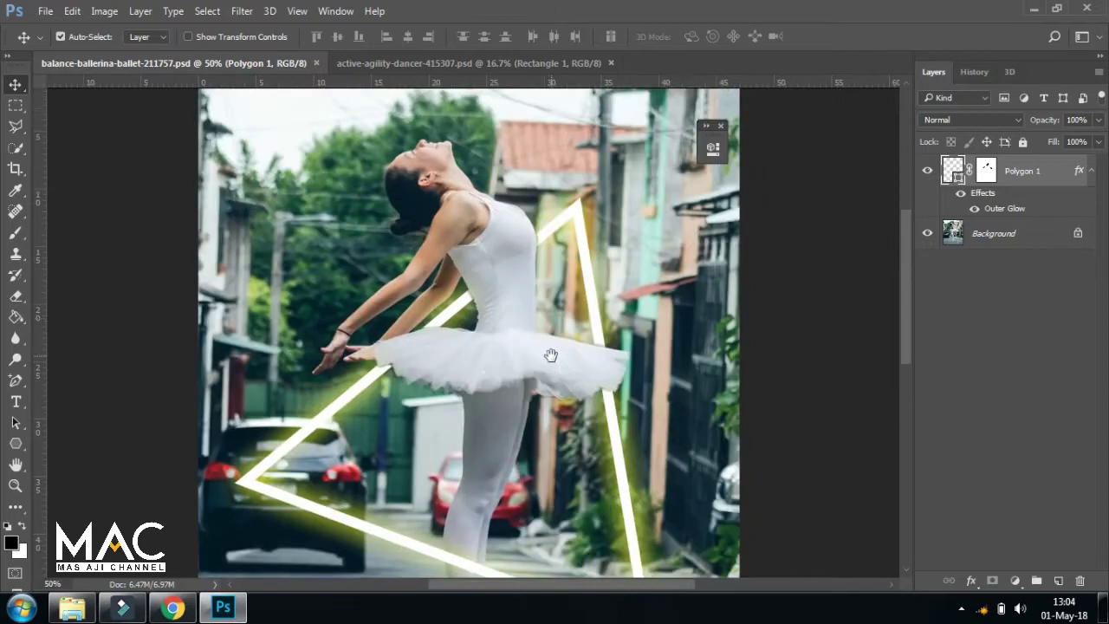
{"action": "left_click_drag", "start_coordinate": [583, 295], "coordinate": [533, 295]}
{"action": "scroll", "coordinate": [533, 295], "scroll_direction": "down", "scroll_amount": 3}
{"action": "scroll", "coordinate": [540, 372], "scroll_direction": "left", "scroll_amount": 2}
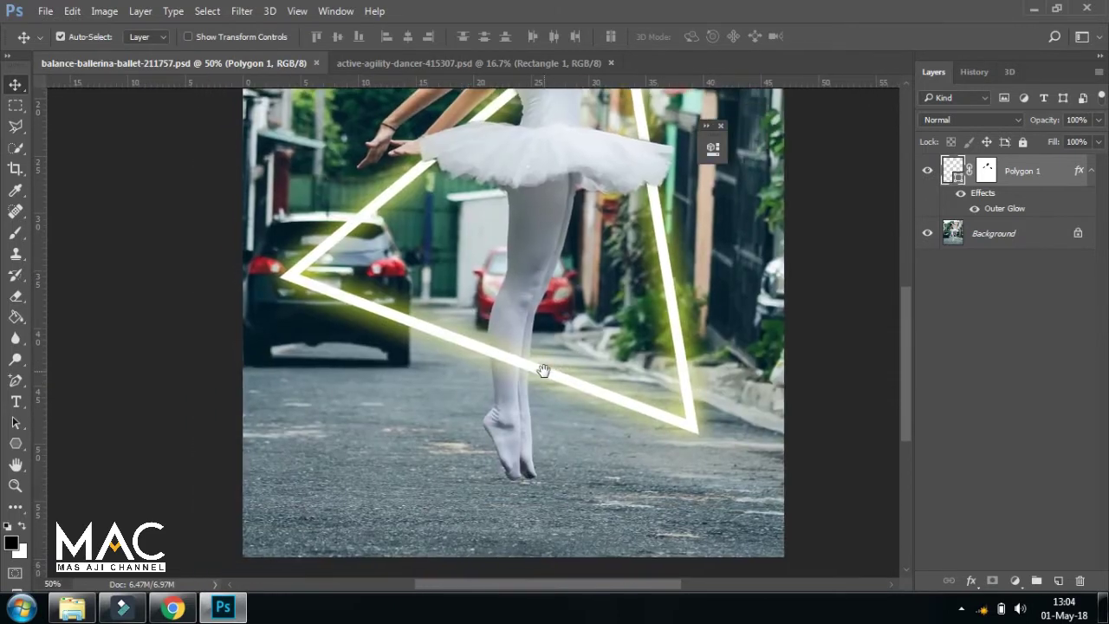
{"action": "right_click", "coordinate": [15, 443]}
{"action": "left_click", "coordinate": [96, 448]}
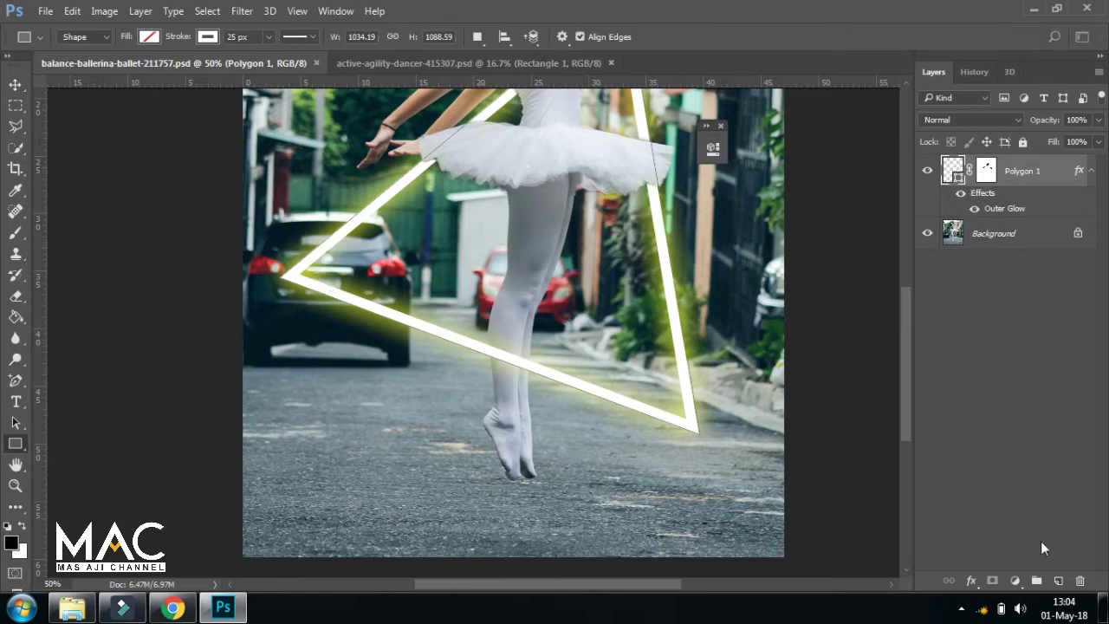
Review the fx effects list and view the breakdancer document with the Move tool
{"action": "left_click", "coordinate": [972, 582]}
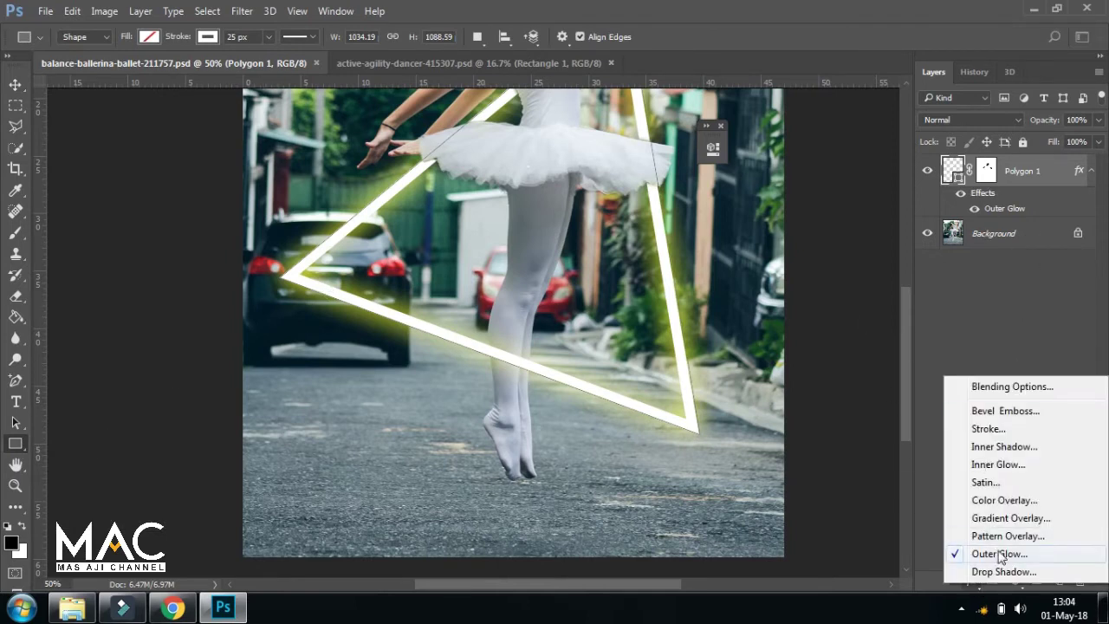
{"action": "left_click", "coordinate": [21, 90]}
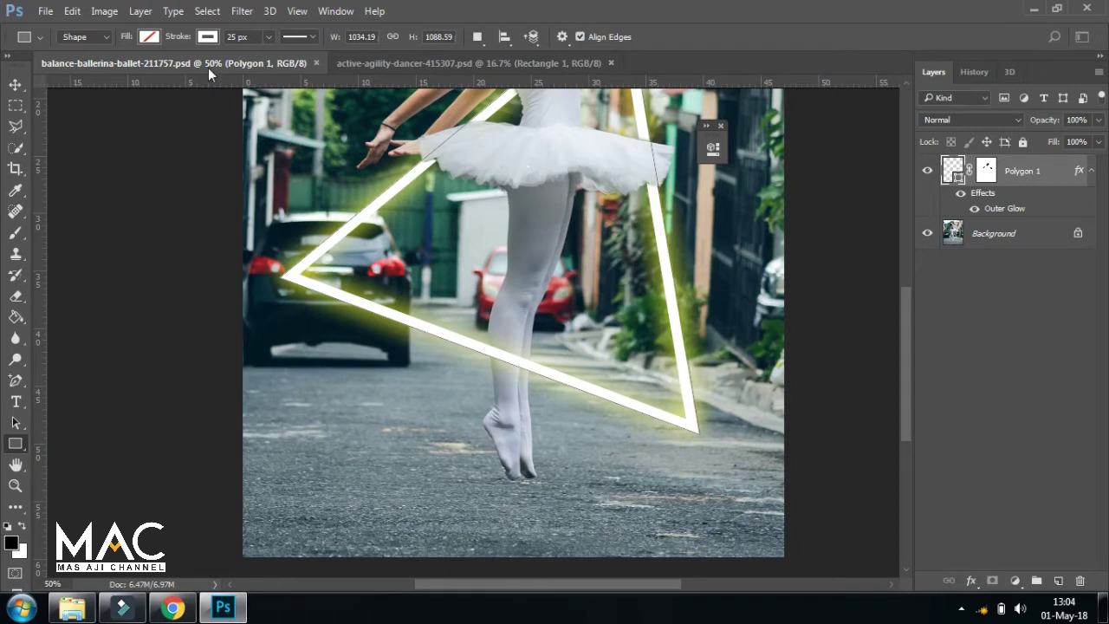
{"action": "left_click", "coordinate": [411, 67]}
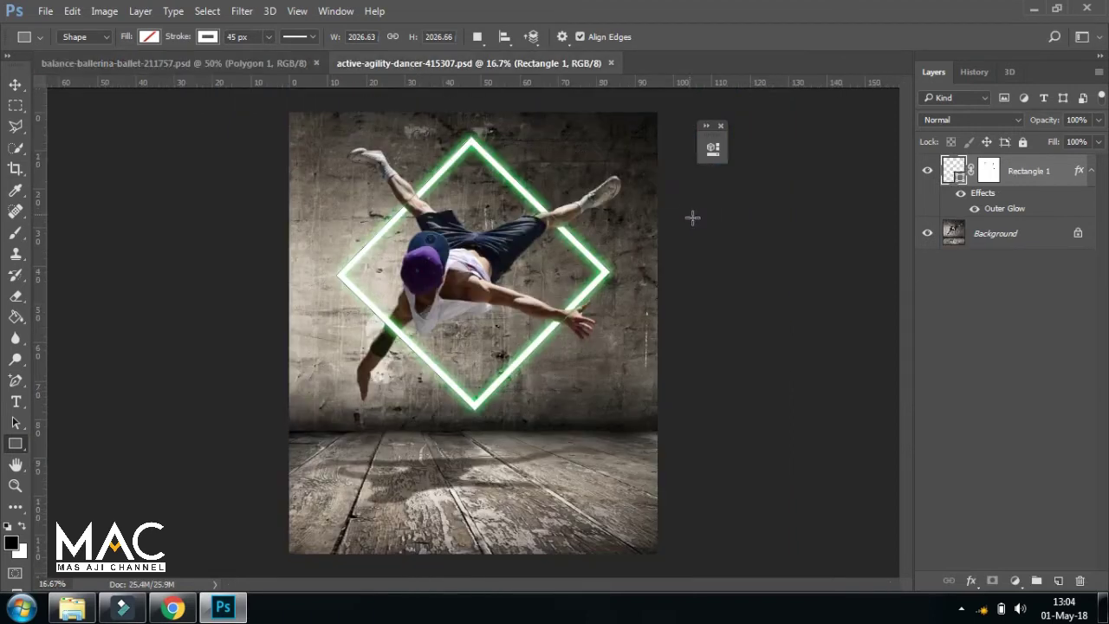
{"action": "left_click", "coordinate": [14, 87]}
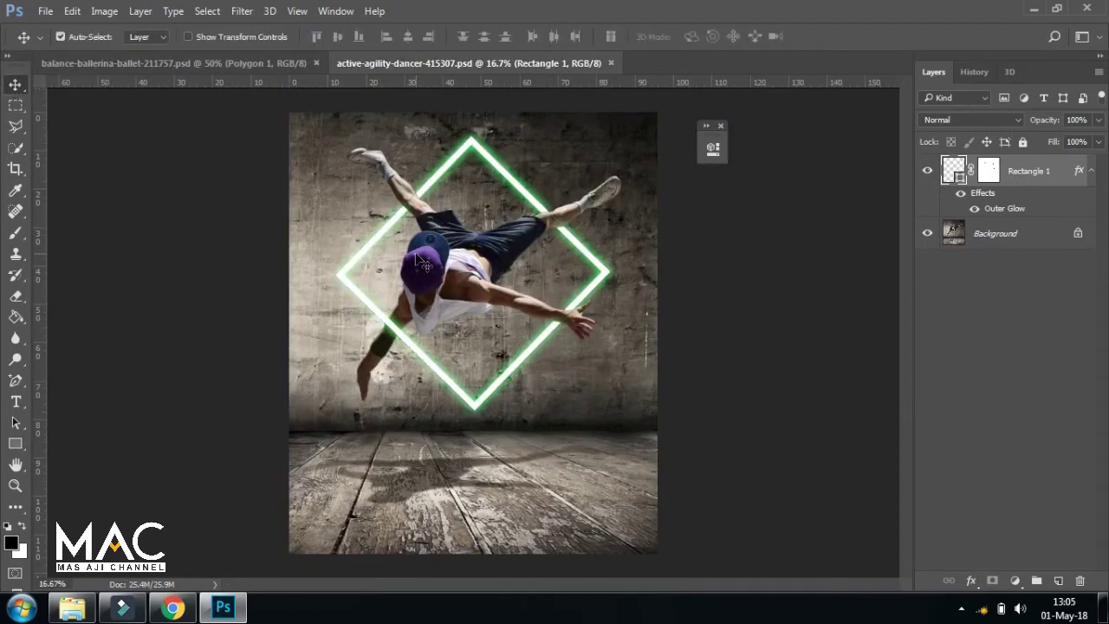
{"action": "left_click", "coordinate": [177, 608]}
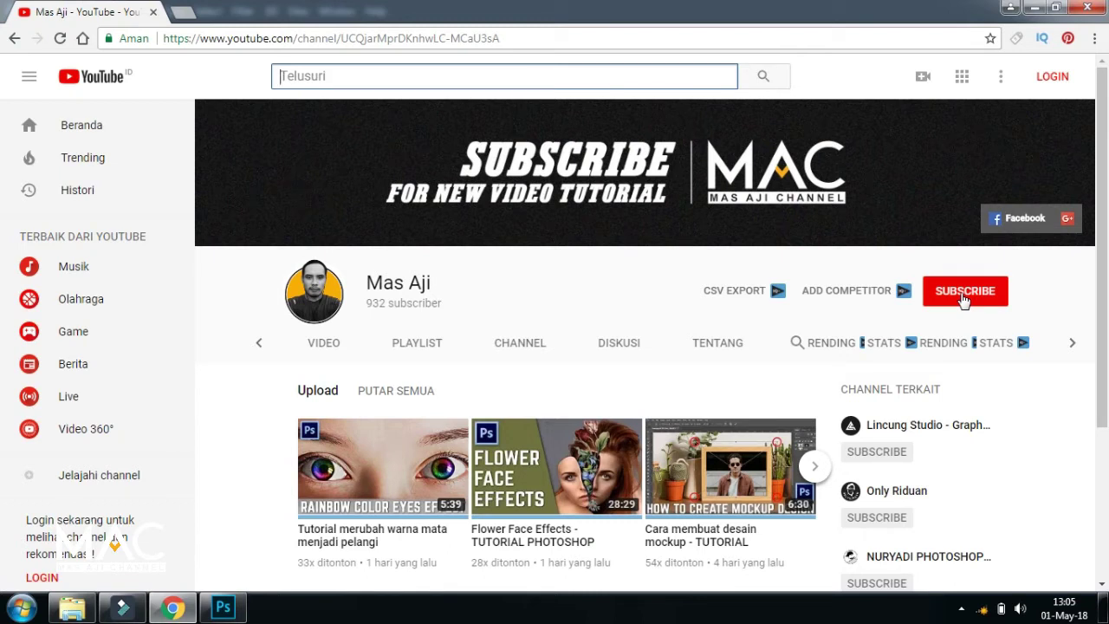
{"action": "mouse_move", "coordinate": [223, 607]}
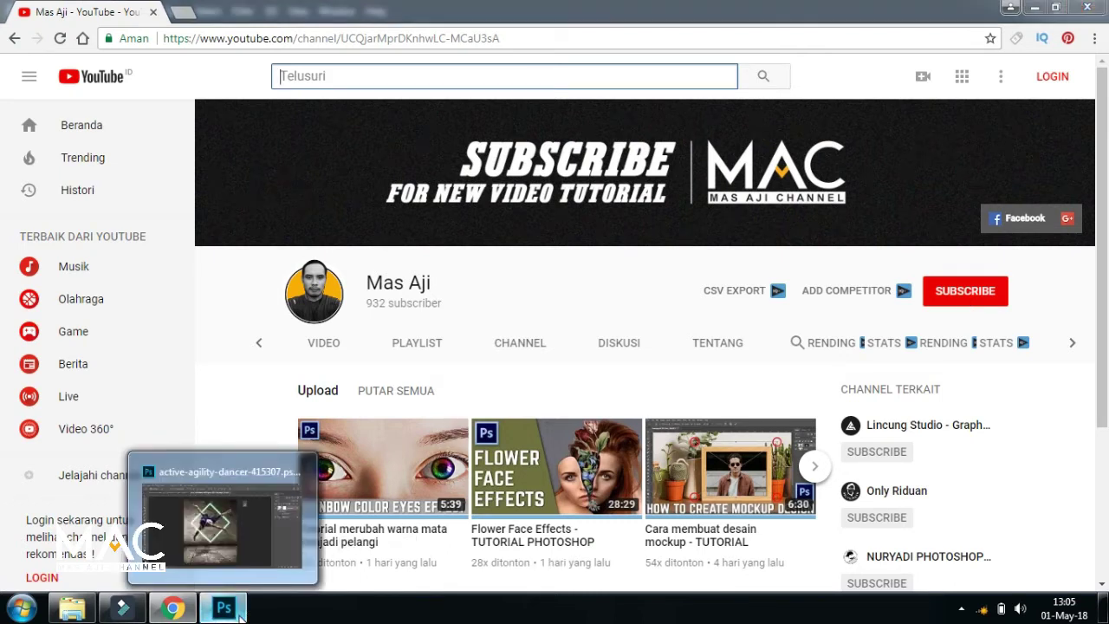
Return from the YouTube channel page in Chrome to Photoshop
{"action": "left_click", "coordinate": [241, 613]}
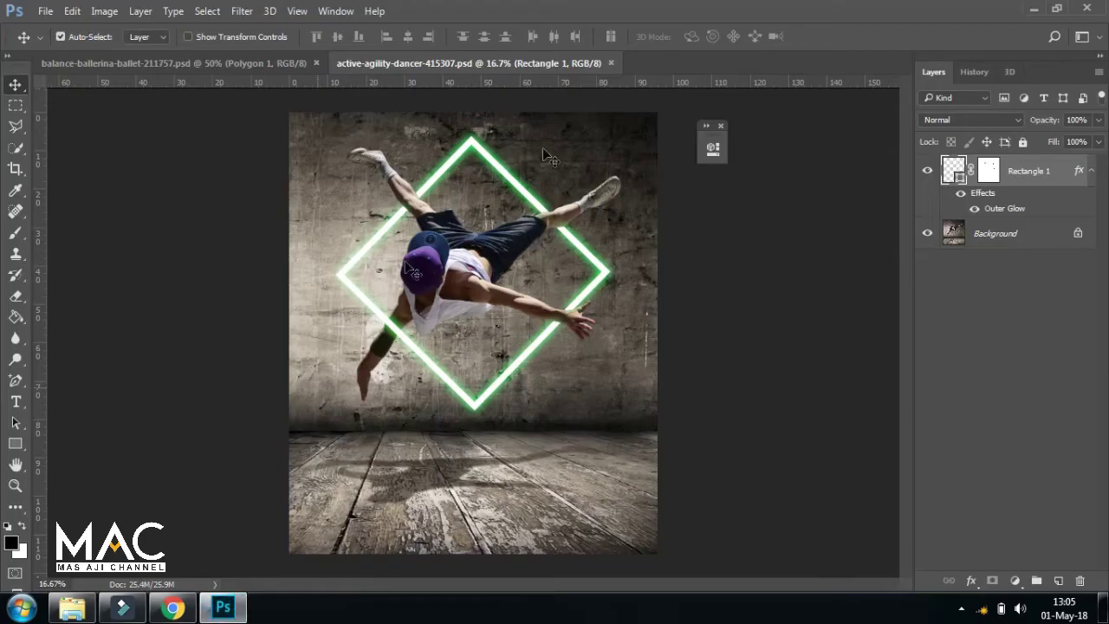
Close both open documents and open balance-ballerina-ballet.jpg
{"action": "left_click", "coordinate": [316, 65]}
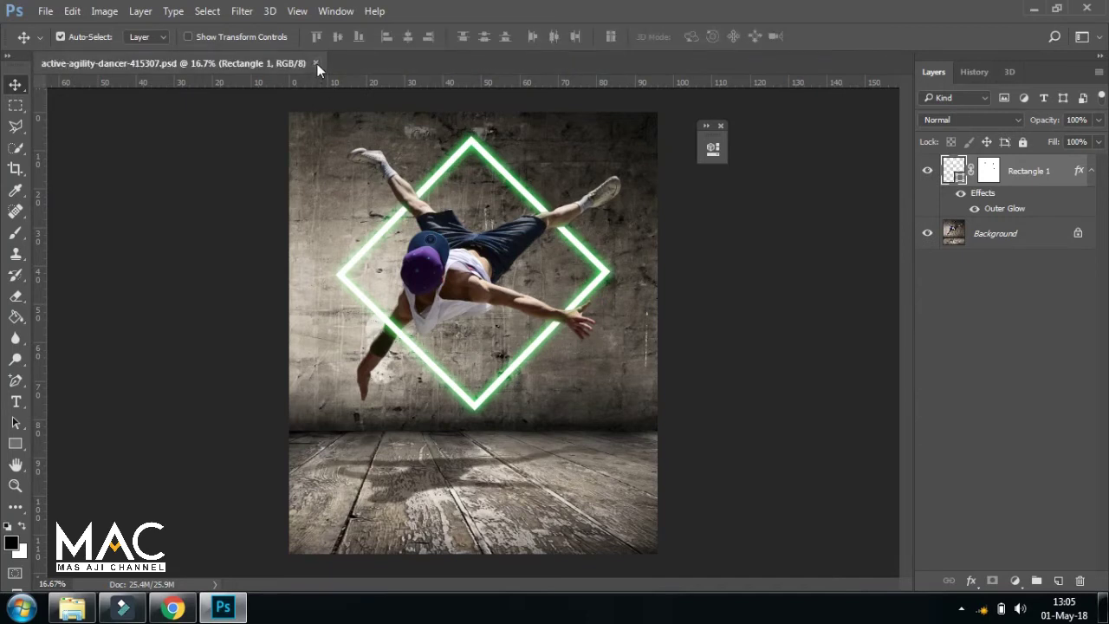
{"action": "left_click", "coordinate": [316, 64]}
{"action": "left_click", "coordinate": [44, 11]}
{"action": "left_click", "coordinate": [62, 44]}
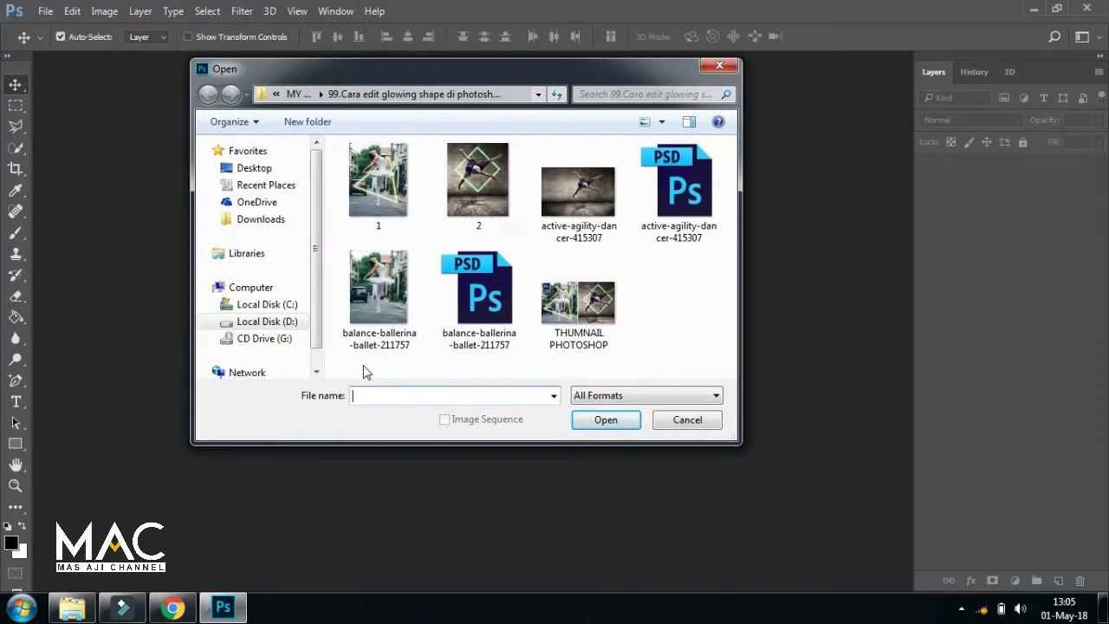
{"action": "left_click", "coordinate": [378, 289]}
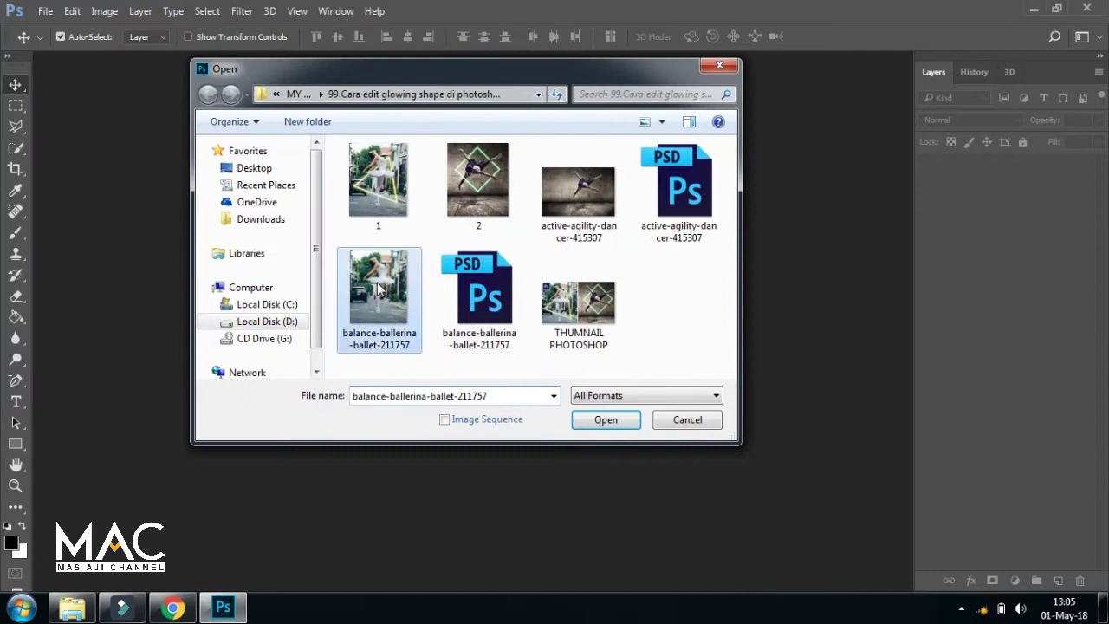
{"action": "left_click", "coordinate": [610, 422]}
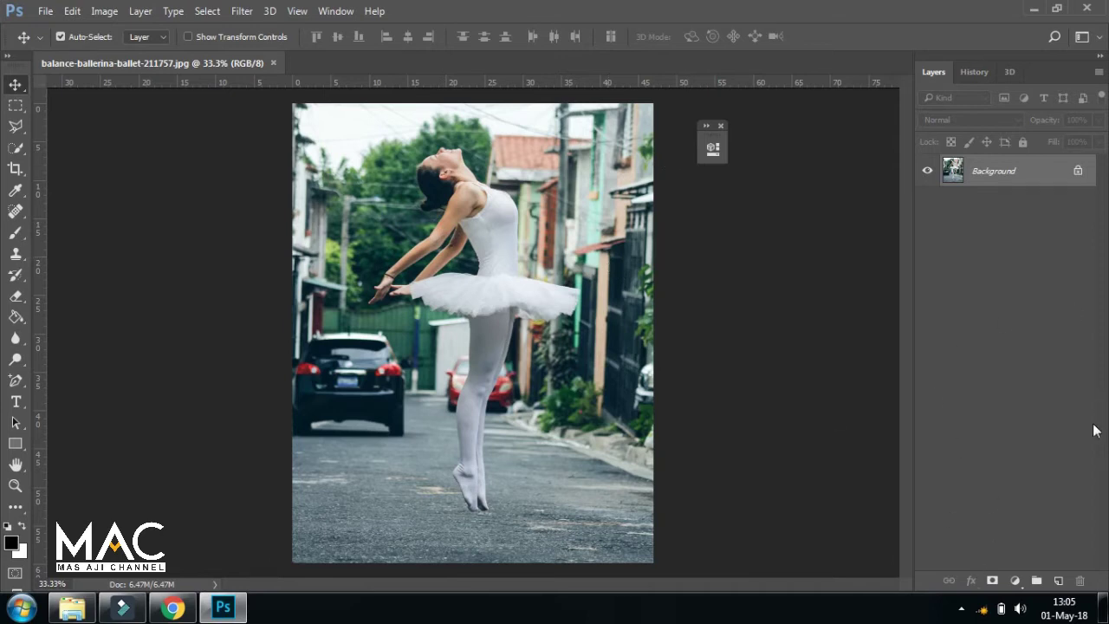
Add a new empty layer named 'Shape glow'
{"action": "left_click", "coordinate": [1059, 581]}
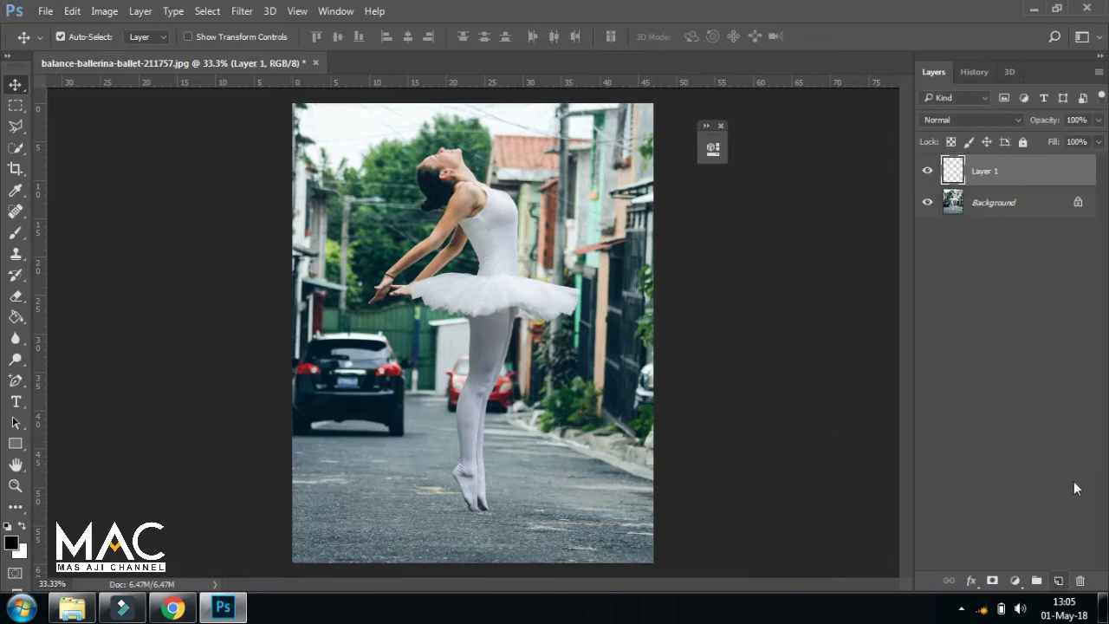
{"action": "double_click", "coordinate": [992, 174]}
{"action": "key", "text": "BackSpace"}
{"action": "type", "text": "Shape glow"}
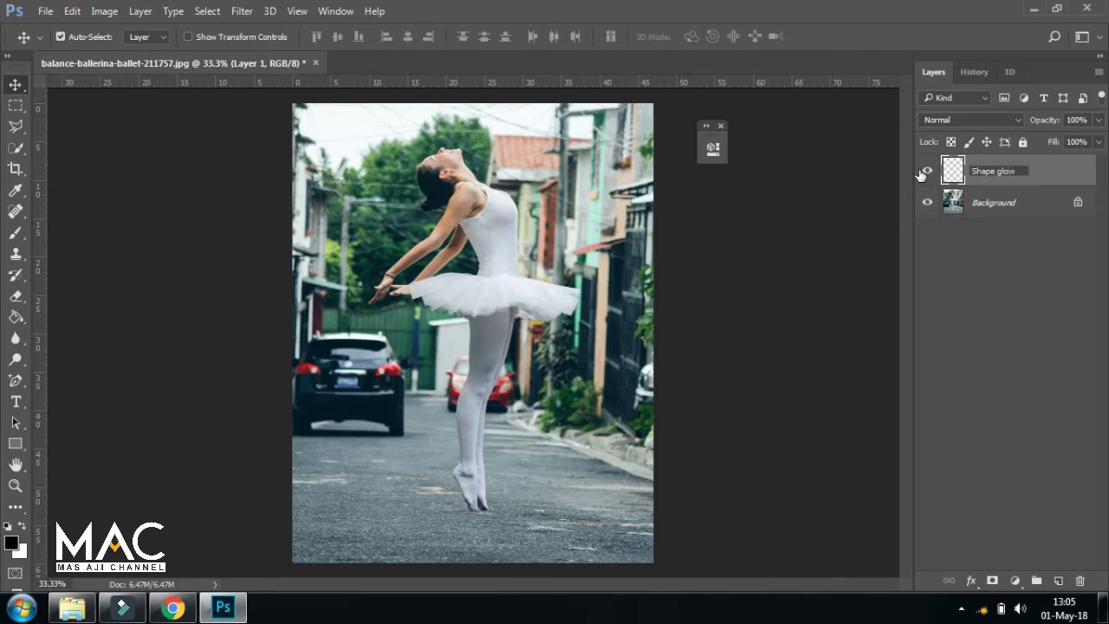
{"action": "key", "text": "Return"}
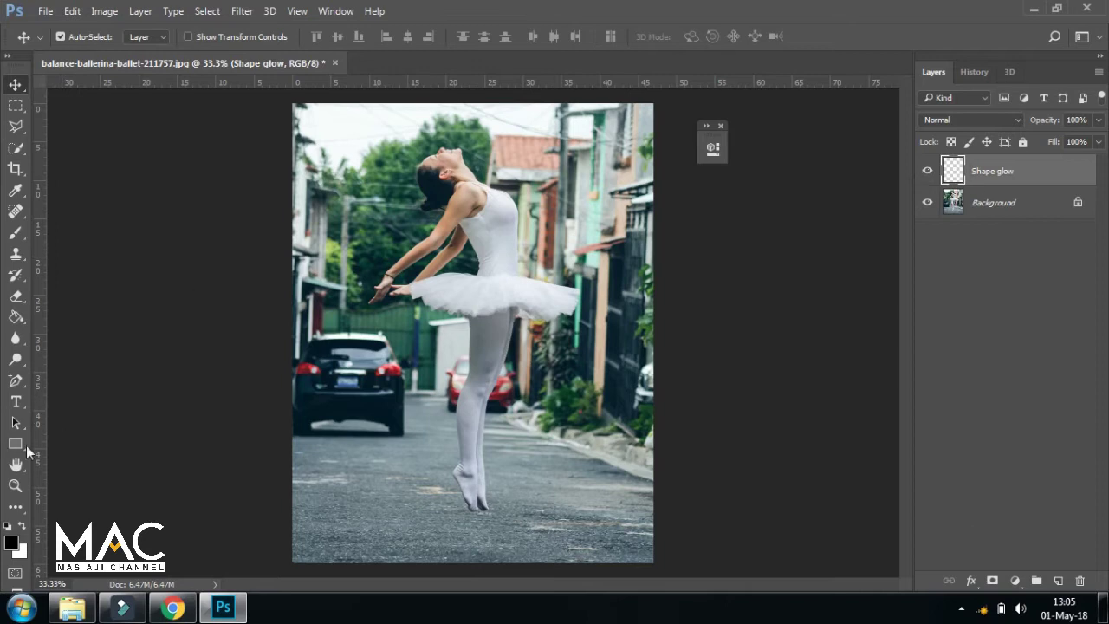
Draw a 3-sided polygon (triangle) over the ballerina with the Polygon tool
{"action": "left_click", "coordinate": [19, 447]}
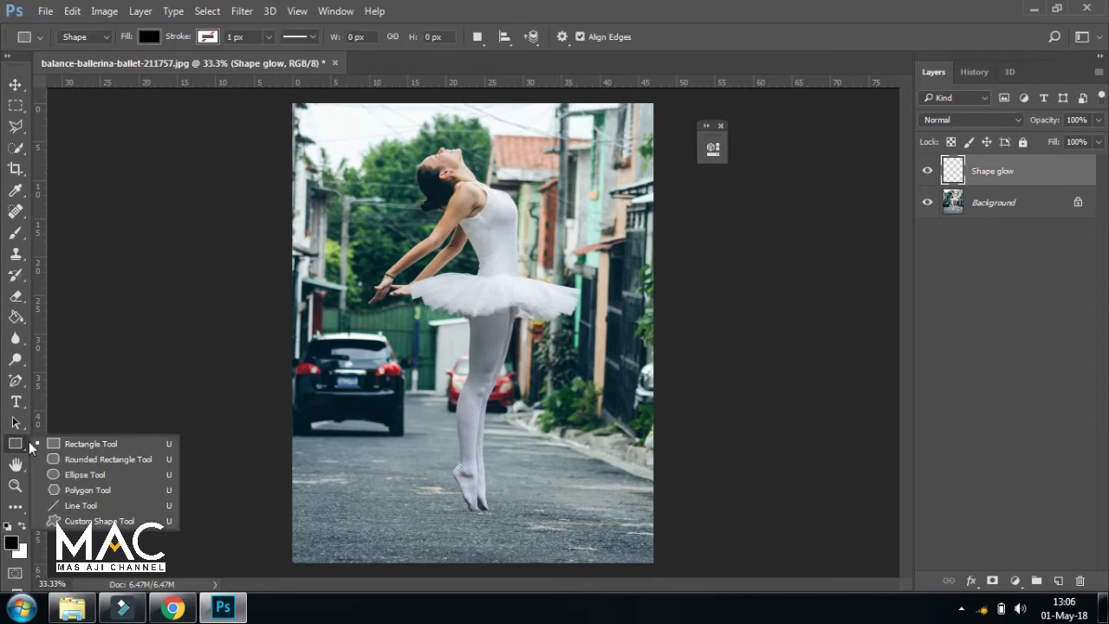
{"action": "left_click", "coordinate": [106, 492]}
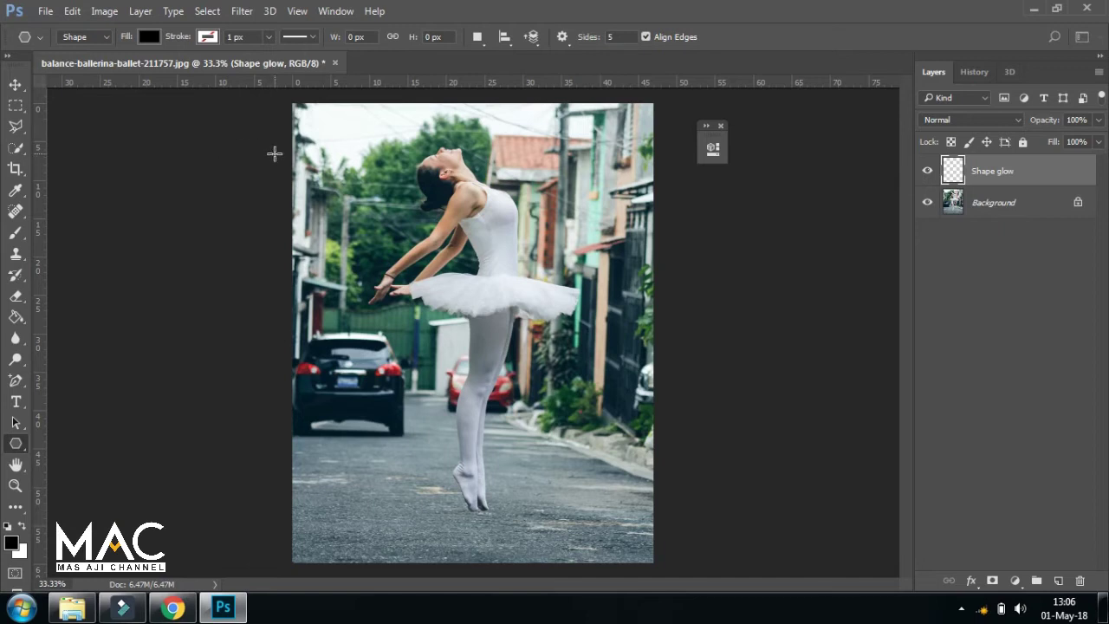
{"action": "left_click", "coordinate": [615, 37]}
{"action": "type", "text": "3"}
{"action": "left_click_drag", "start_coordinate": [346, 209], "coordinate": [498, 354]}
Reposition the triangle and scale it slightly down with Free Transform
{"action": "key", "text": "v"}
{"action": "left_click_drag", "start_coordinate": [288, 209], "coordinate": [484, 300]}
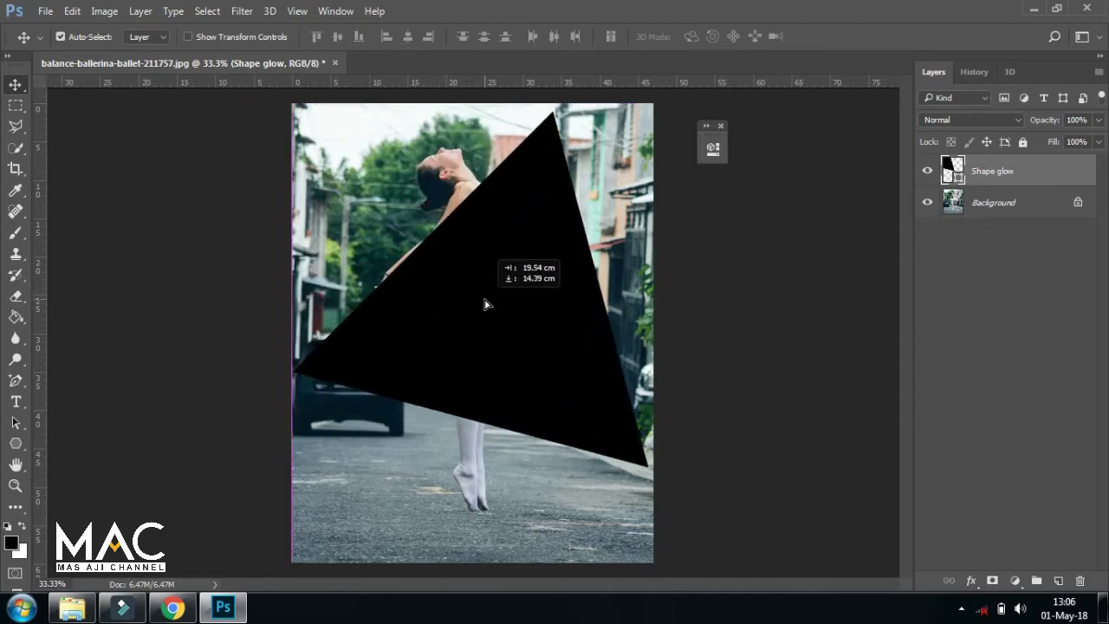
{"action": "key", "text": "ctrl+t"}
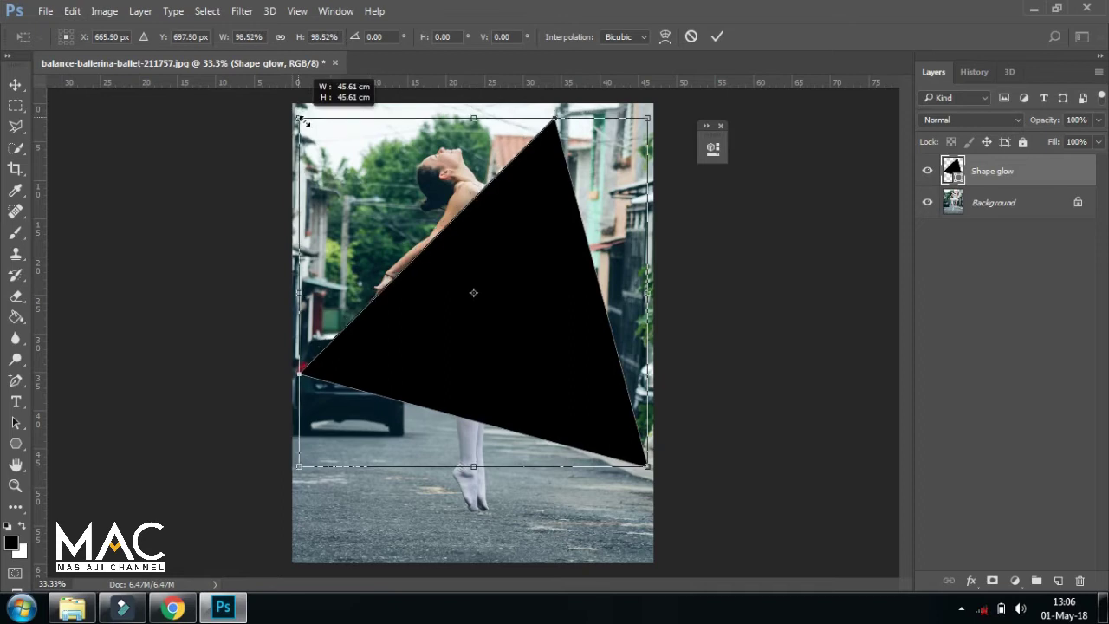
{"action": "left_click_drag", "start_coordinate": [289, 111], "coordinate": [313, 134]}
{"action": "left_click_drag", "start_coordinate": [602, 364], "coordinate": [590, 362]}
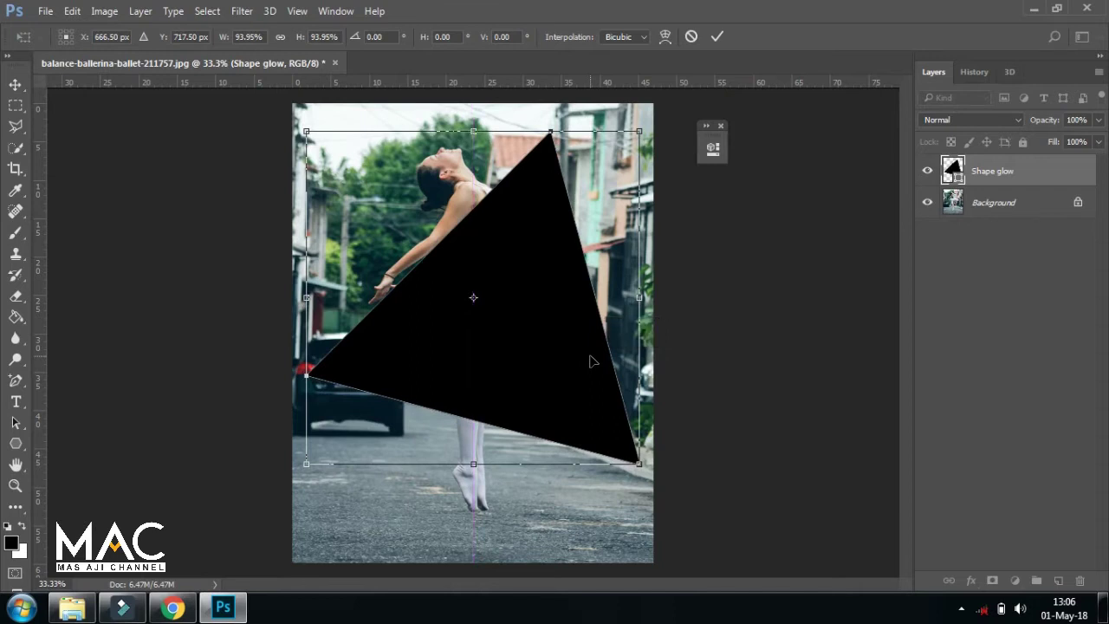
{"action": "key", "text": "Return"}
{"action": "left_click", "coordinate": [541, 309]}
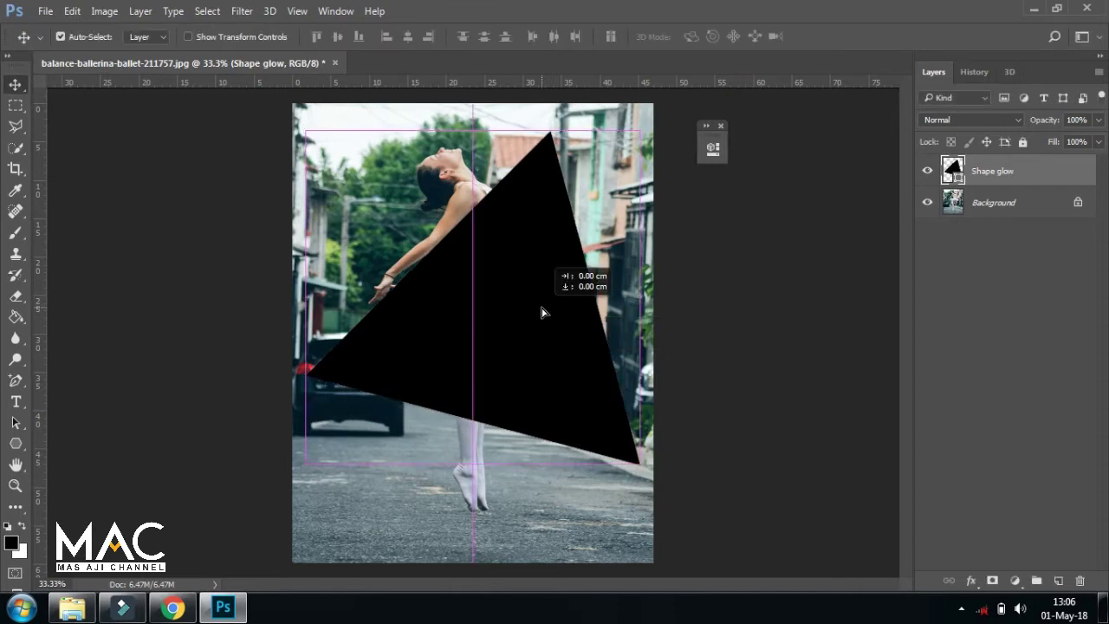
Keep the polygon as a shape layer and set its fill to No Color
{"action": "left_click", "coordinate": [16, 444]}
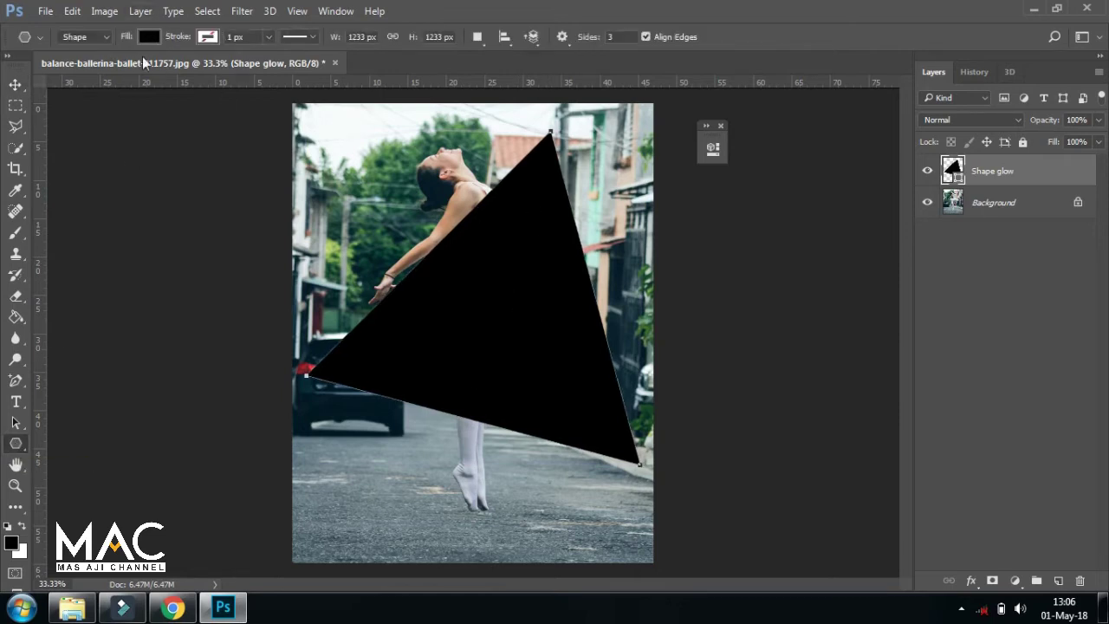
{"action": "left_click", "coordinate": [102, 38]}
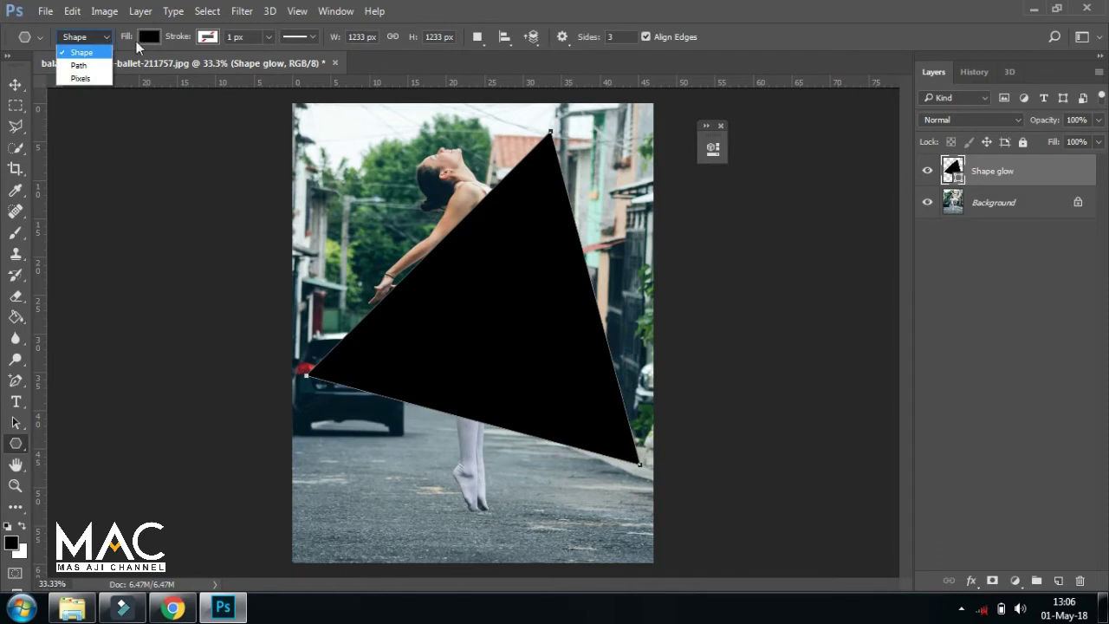
{"action": "left_click", "coordinate": [149, 42]}
{"action": "left_click", "coordinate": [149, 38]}
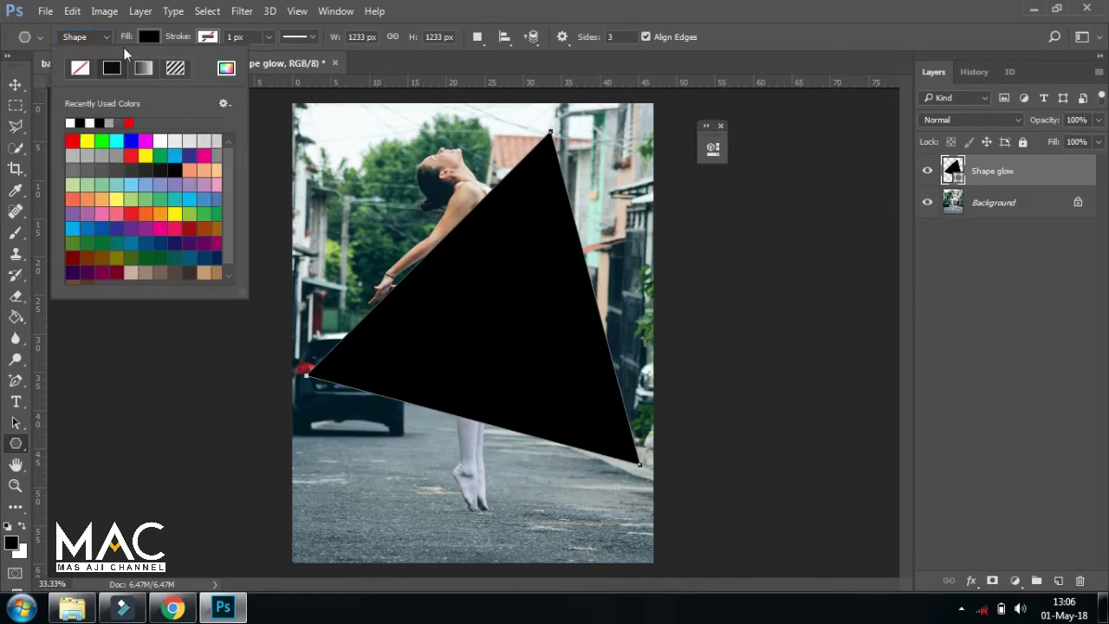
{"action": "left_click", "coordinate": [79, 69]}
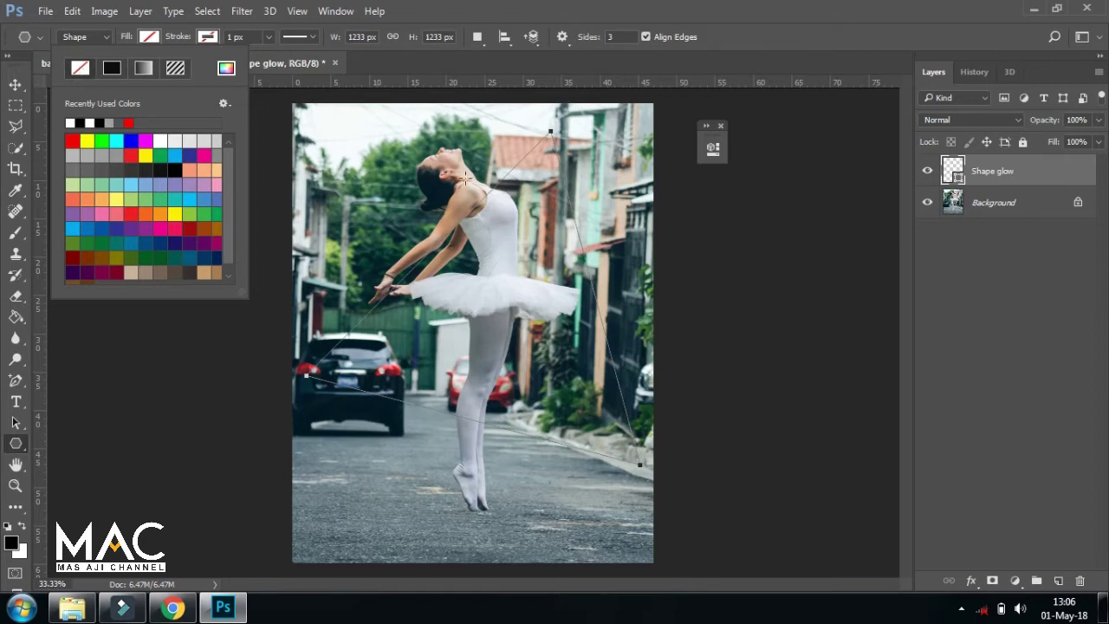
Give the triangle a solid white stroke and thicken its width
{"action": "left_click", "coordinate": [208, 36]}
{"action": "left_click", "coordinate": [172, 70]}
{"action": "left_click", "coordinate": [129, 122]}
{"action": "left_click", "coordinate": [269, 37]}
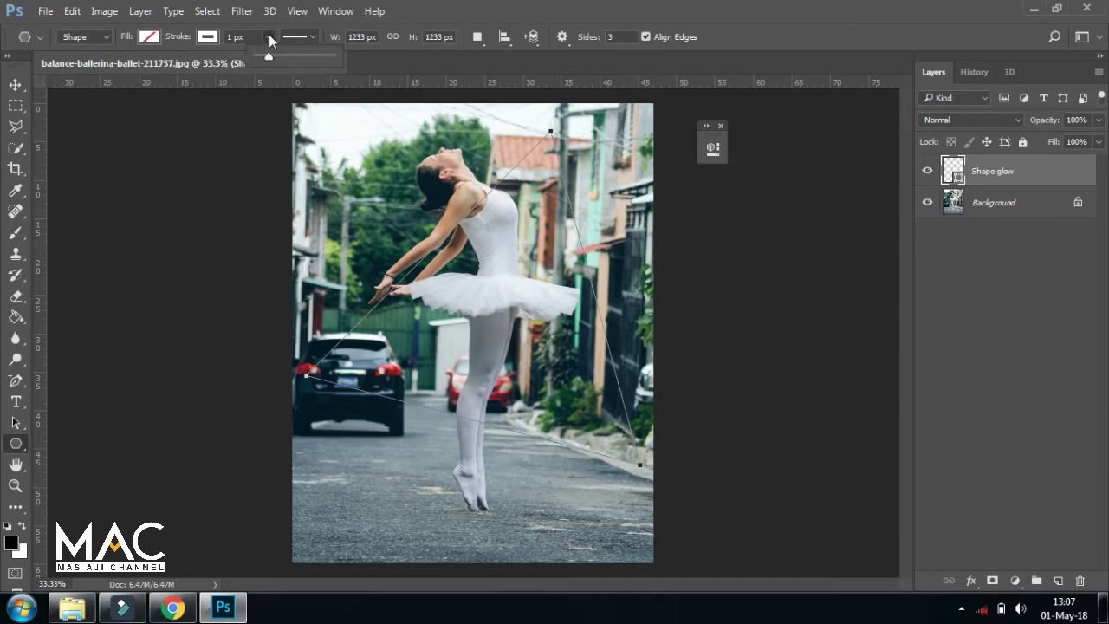
{"action": "left_click_drag", "start_coordinate": [268, 58], "coordinate": [297, 58]}
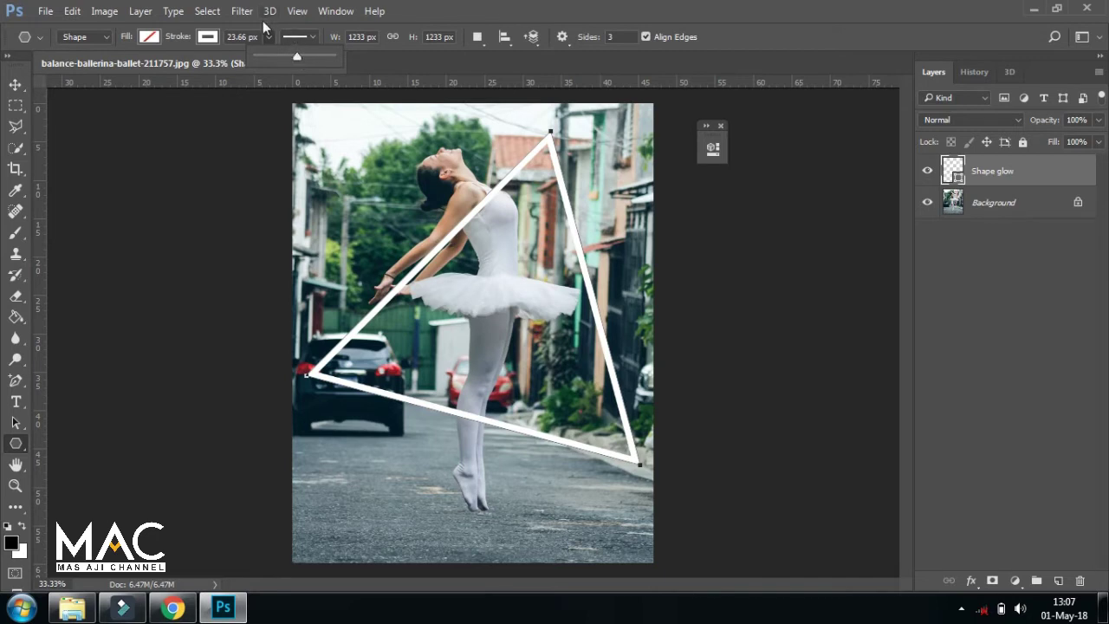
{"action": "left_click_drag", "start_coordinate": [301, 60], "coordinate": [304, 56]}
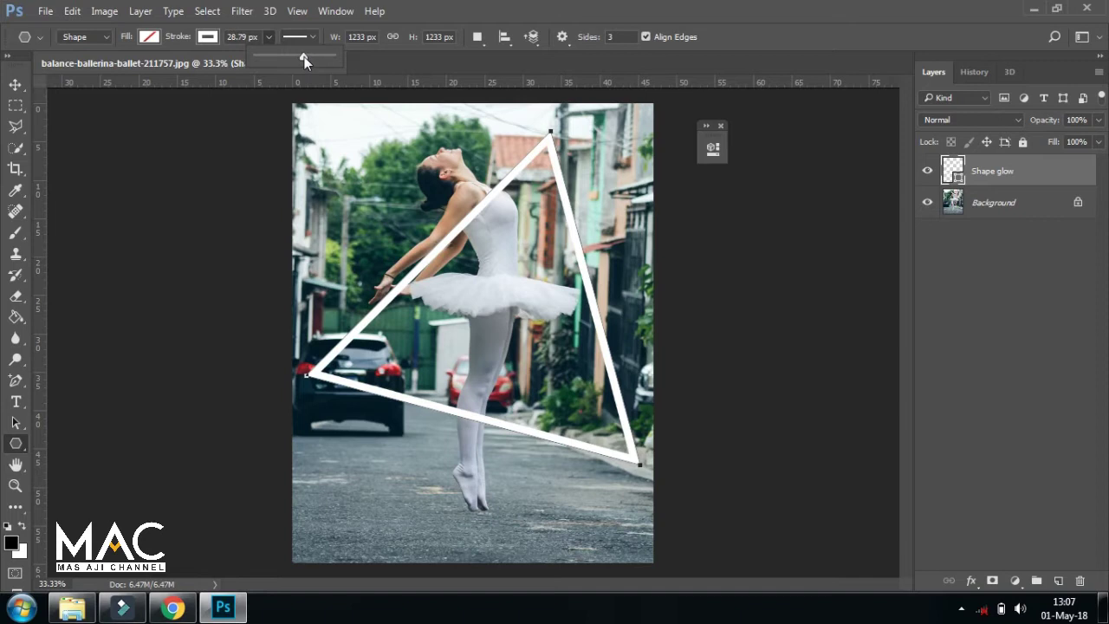
{"action": "left_click", "coordinate": [248, 40]}
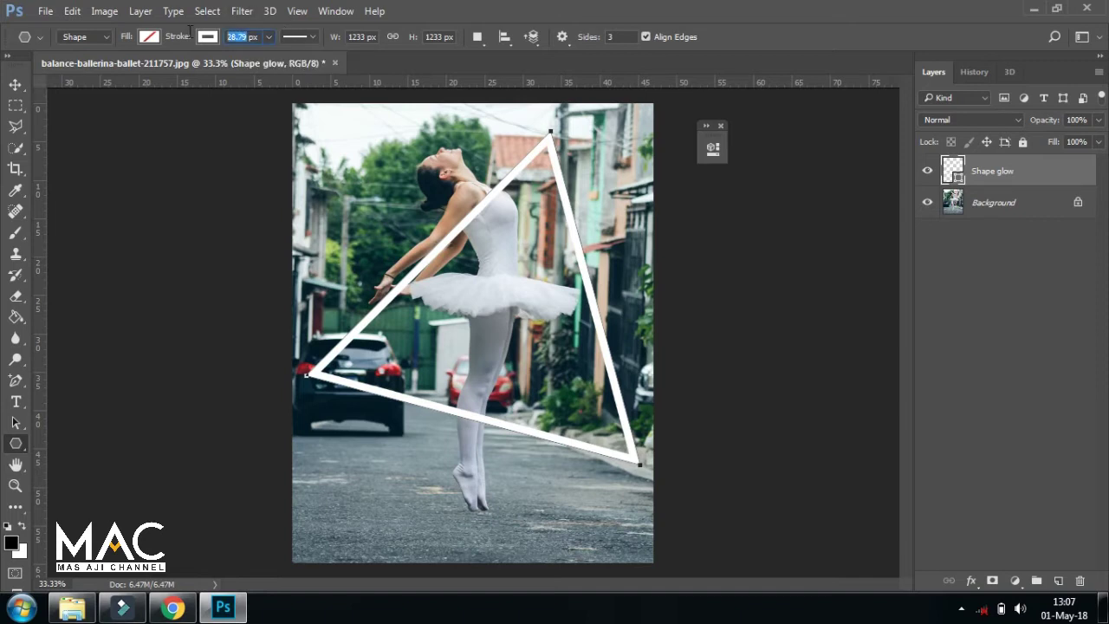
Set the stroke to 28 px, then scale and reposition the triangle with Free Transform
{"action": "type", "text": "28"}
{"action": "left_click", "coordinate": [15, 84]}
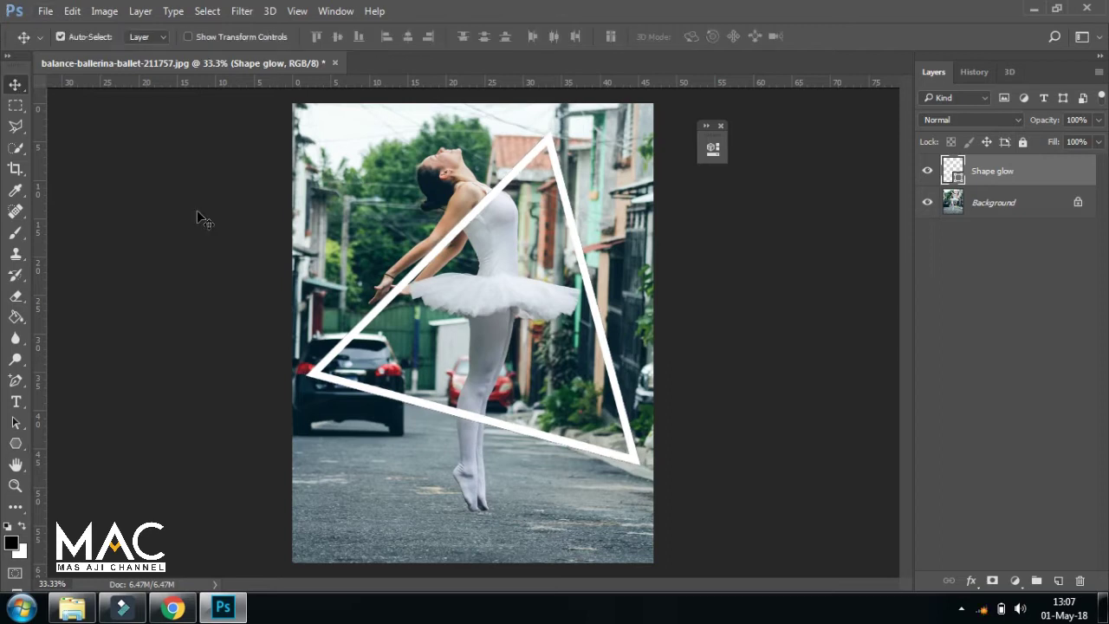
{"action": "mouse_move", "coordinate": [533, 260]}
{"action": "left_mouse_down"}
{"action": "mouse_move", "coordinate": [531, 271]}
{"action": "mouse_move", "coordinate": [524, 253]}
{"action": "left_mouse_up"}
{"action": "key", "text": "ctrl+t"}
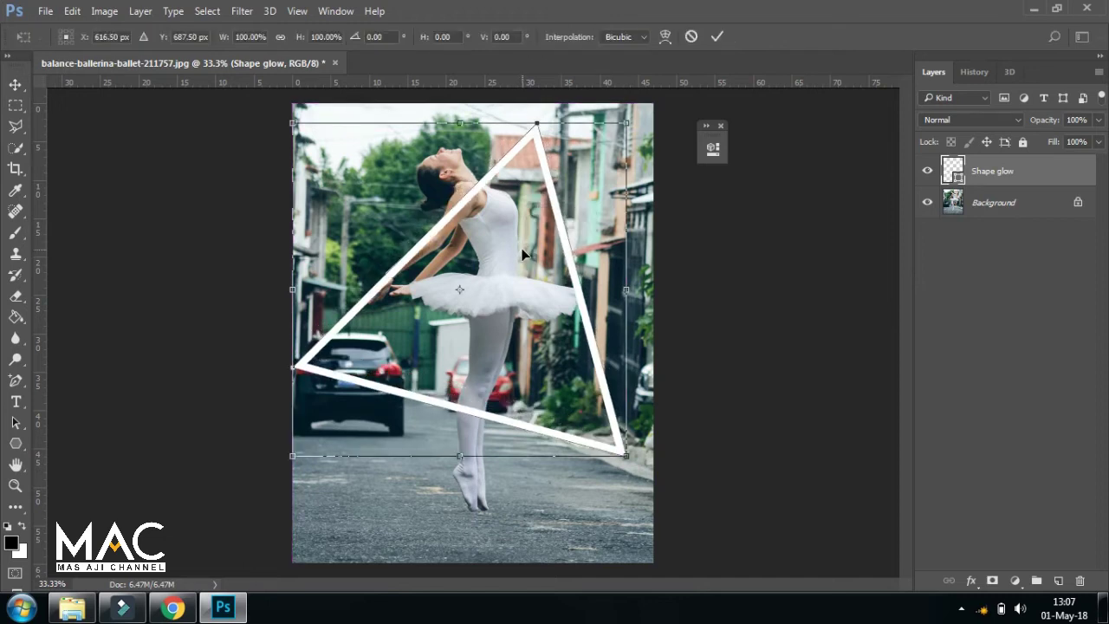
{"action": "left_click_drag", "start_coordinate": [292, 123], "coordinate": [317, 141]}
{"action": "left_click_drag", "start_coordinate": [315, 132], "coordinate": [311, 130]}
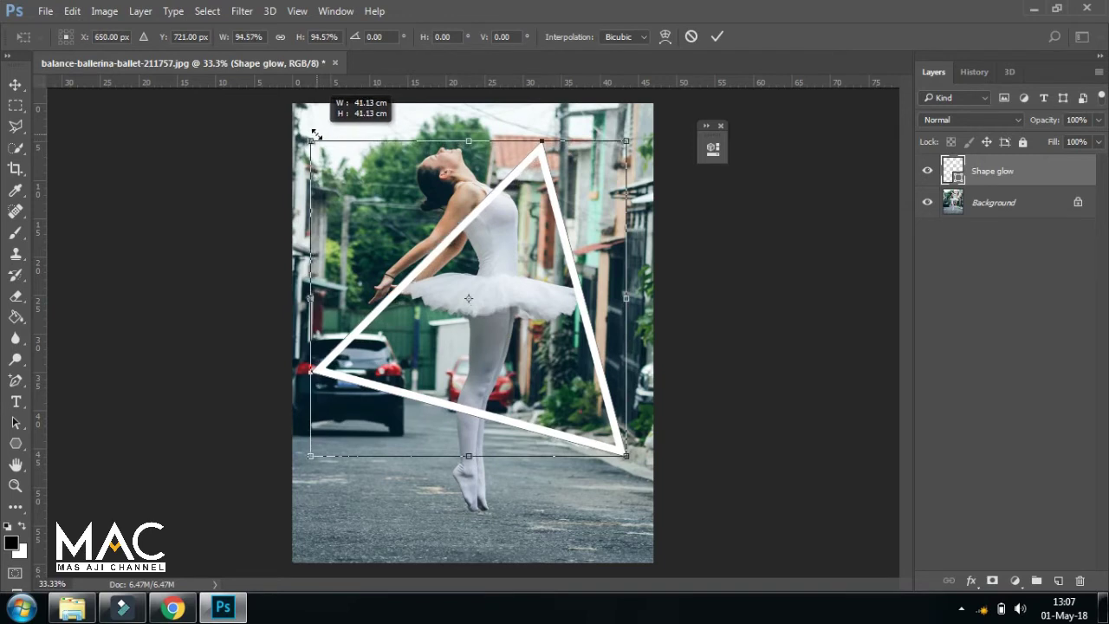
{"action": "mouse_move", "coordinate": [544, 237]}
{"action": "left_mouse_down"}
{"action": "mouse_move", "coordinate": [538, 256]}
{"action": "mouse_move", "coordinate": [531, 213]}
{"action": "left_mouse_up"}
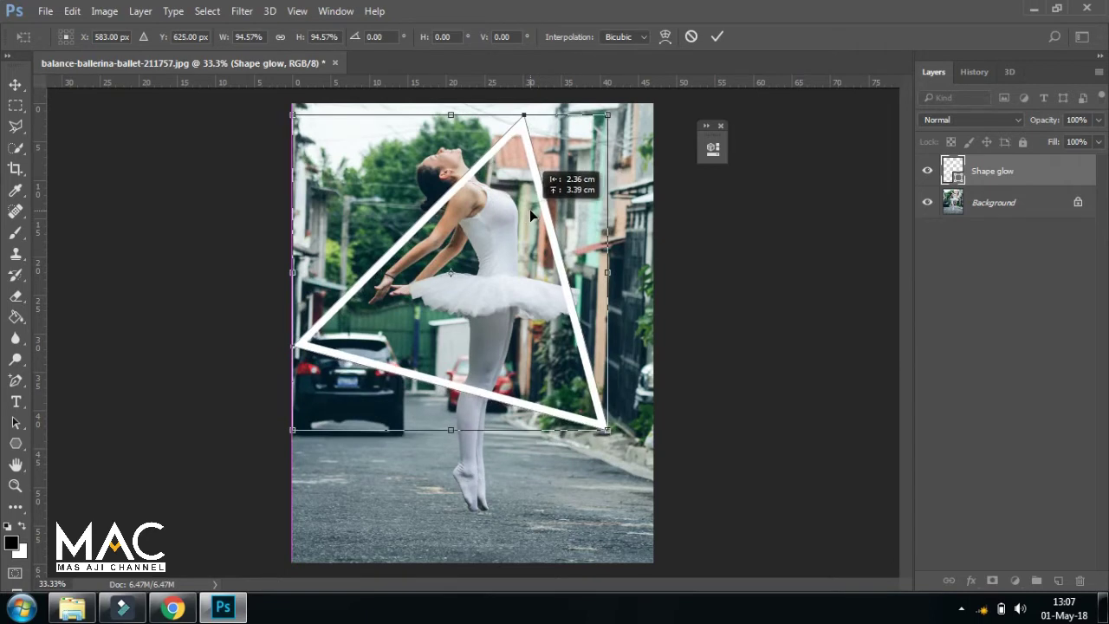
{"action": "left_click_drag", "start_coordinate": [530, 215], "coordinate": [533, 212]}
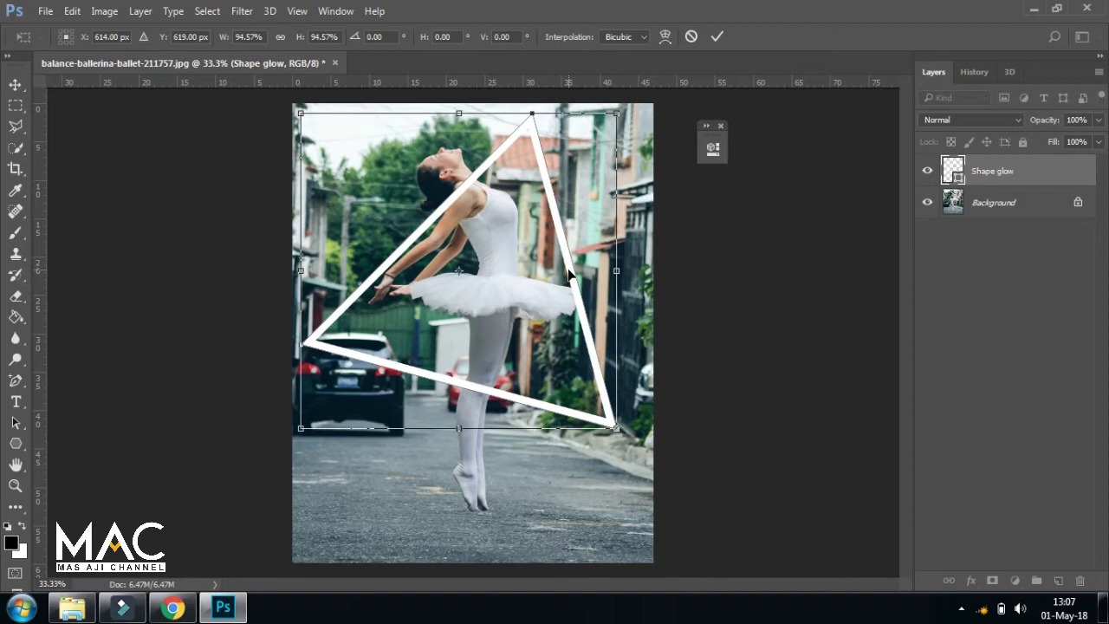
{"action": "key", "text": "Return"}
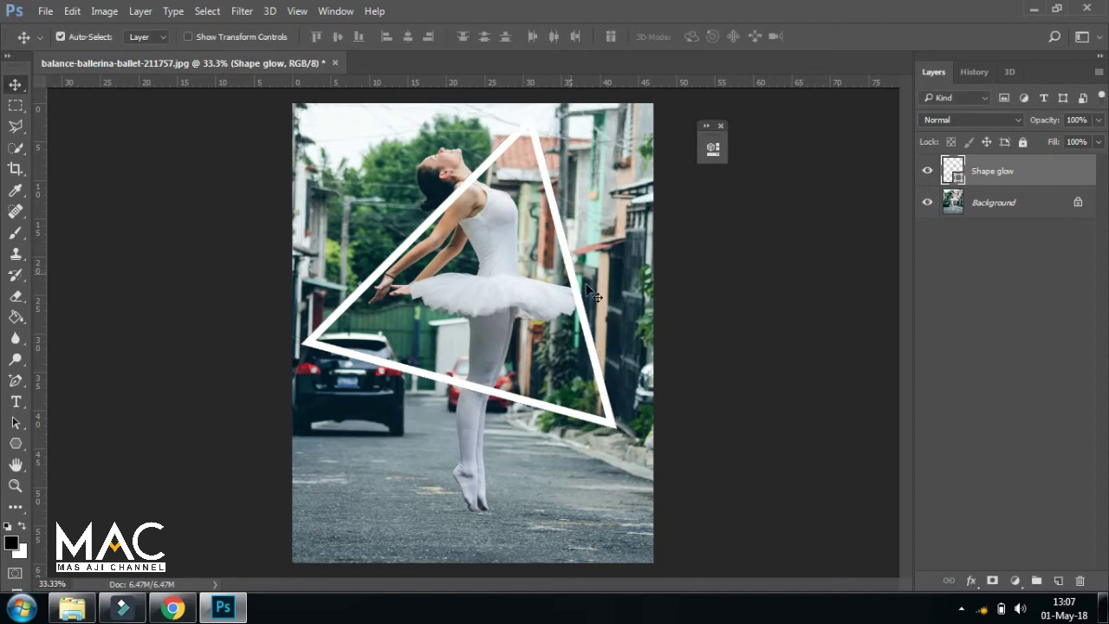
Nudge the triangle left and fine-tune its position around the ballerina's upper body
{"action": "key", "text": "Left"}
{"action": "key", "text": "Left"}
{"action": "key", "text": "Left"}
{"action": "key", "text": "Left"}
{"action": "key", "text": "Left"}
{"action": "key", "text": "Left"}
{"action": "key", "text": "Left"}
{"action": "key", "text": "Left"}
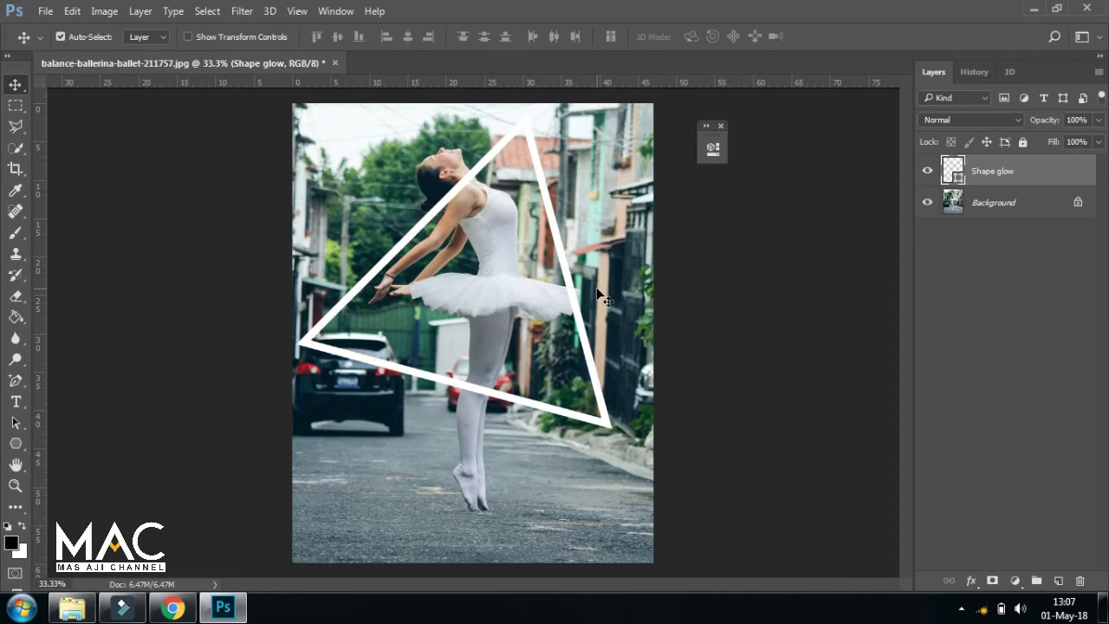
{"action": "key", "text": "ctrl"}
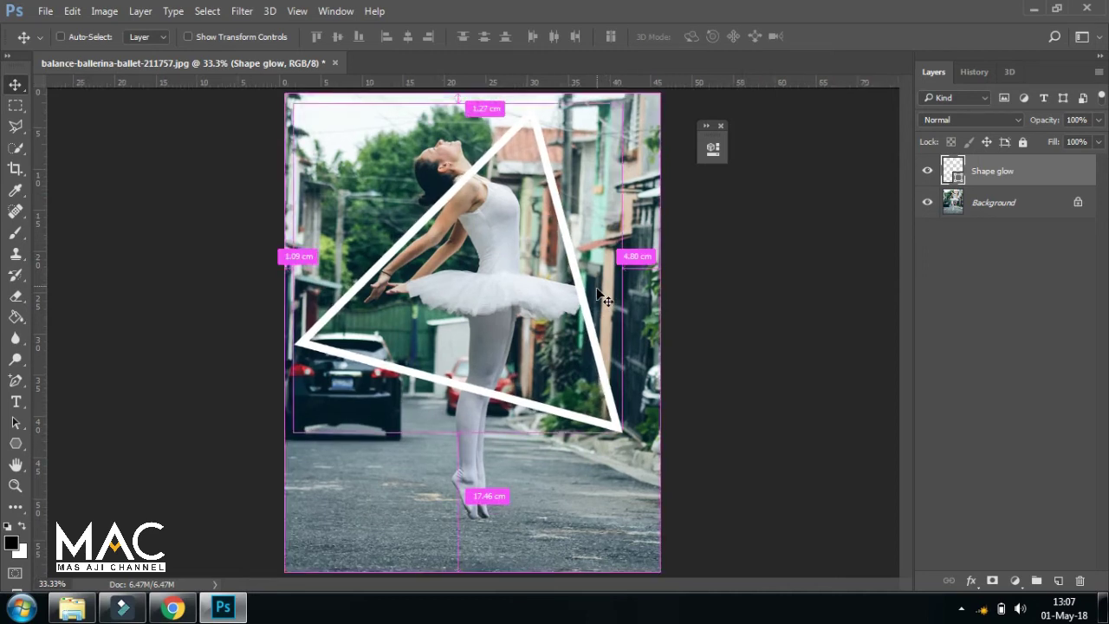
{"action": "scroll", "coordinate": [604, 299], "scroll_direction": "up", "scroll_amount": 1}
{"action": "scroll", "coordinate": [564, 267], "scroll_direction": "up", "scroll_amount": 2}
{"action": "left_click_drag", "start_coordinate": [554, 290], "coordinate": [543, 291]}
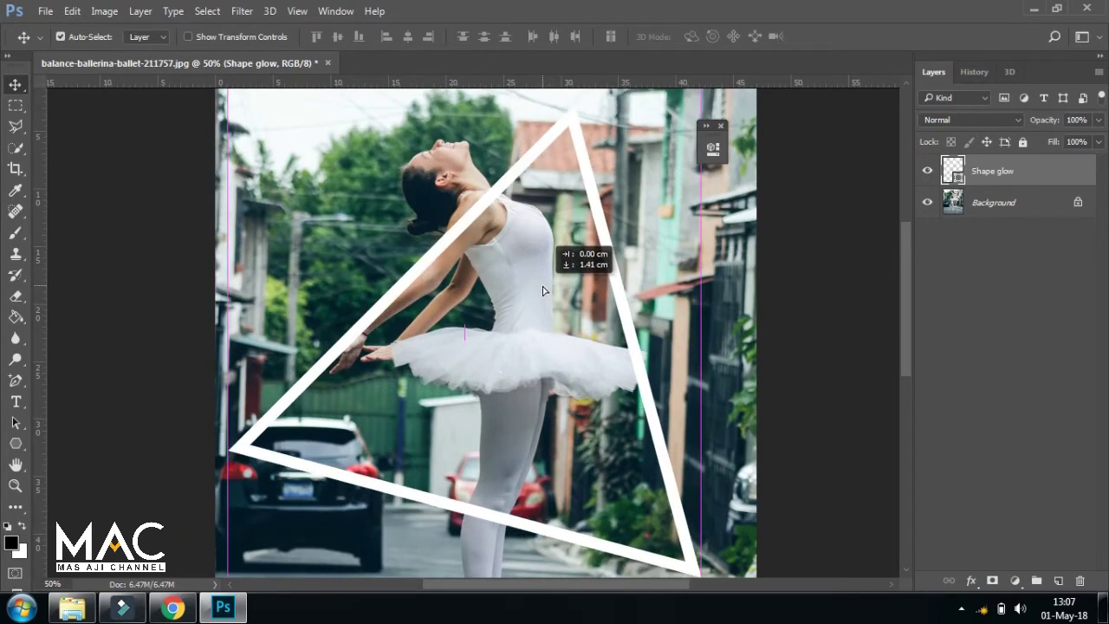
{"action": "left_click_drag", "start_coordinate": [532, 361], "coordinate": [527, 314]}
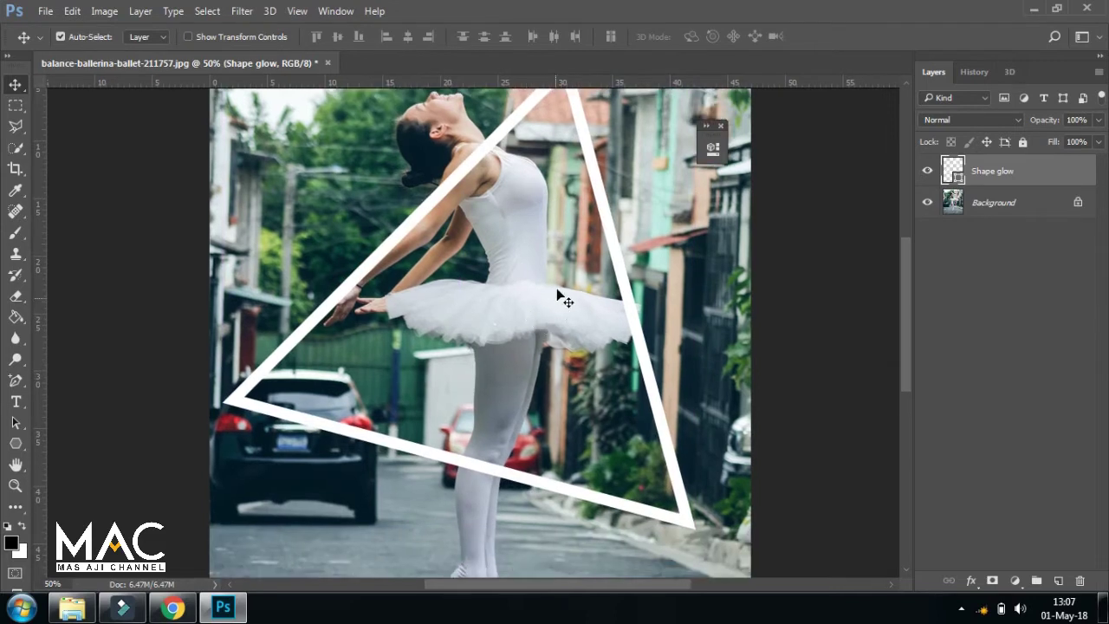
{"action": "left_click_drag", "start_coordinate": [562, 281], "coordinate": [563, 287]}
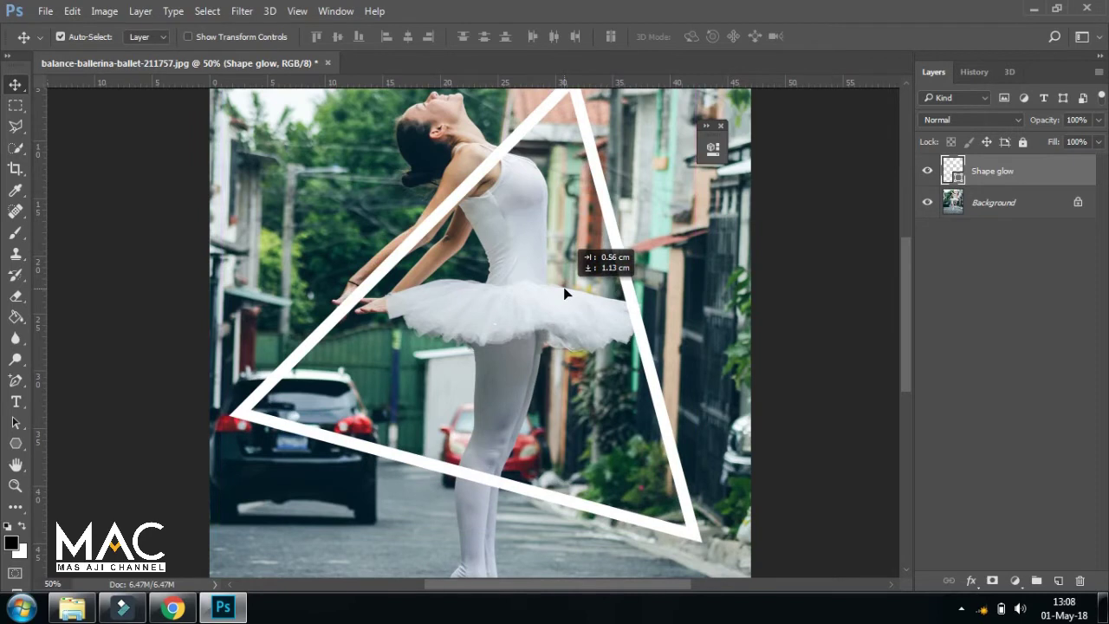
{"action": "key", "text": "ctrl+minus"}
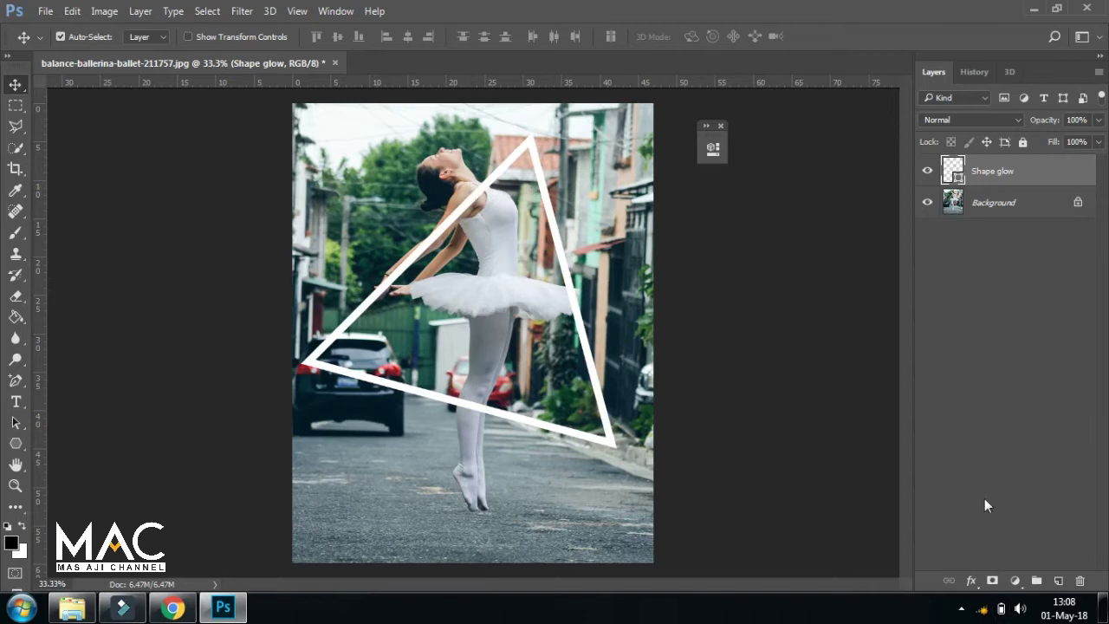
{"action": "left_click", "coordinate": [972, 581]}
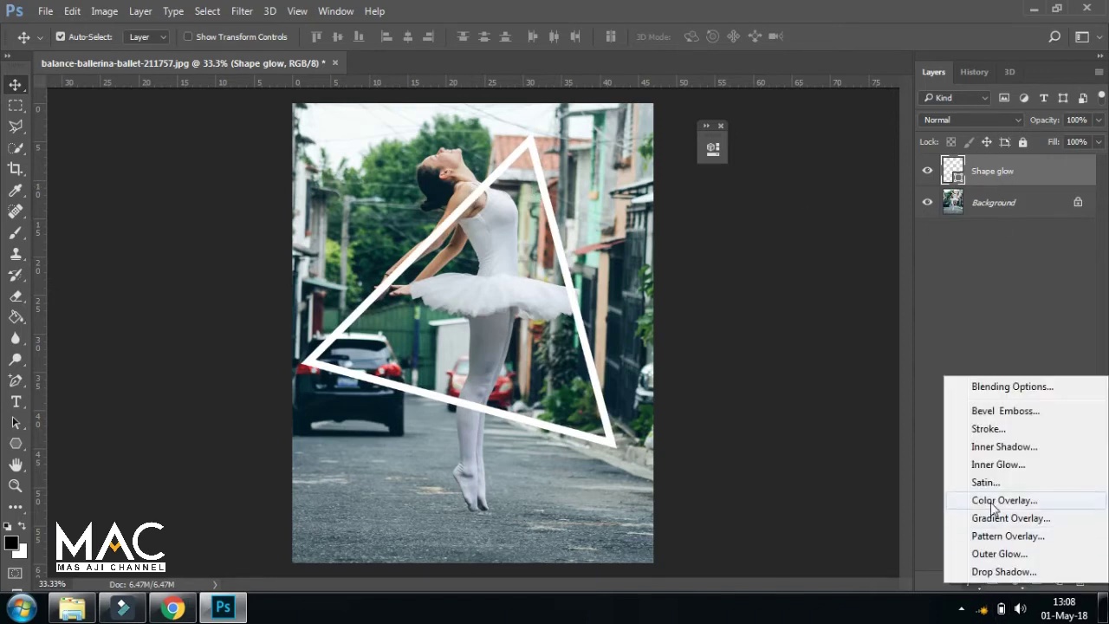
Add a yellow #fcff00 Outer Glow at Screen, 75% opacity, 65 px size
{"action": "left_click", "coordinate": [1010, 557]}
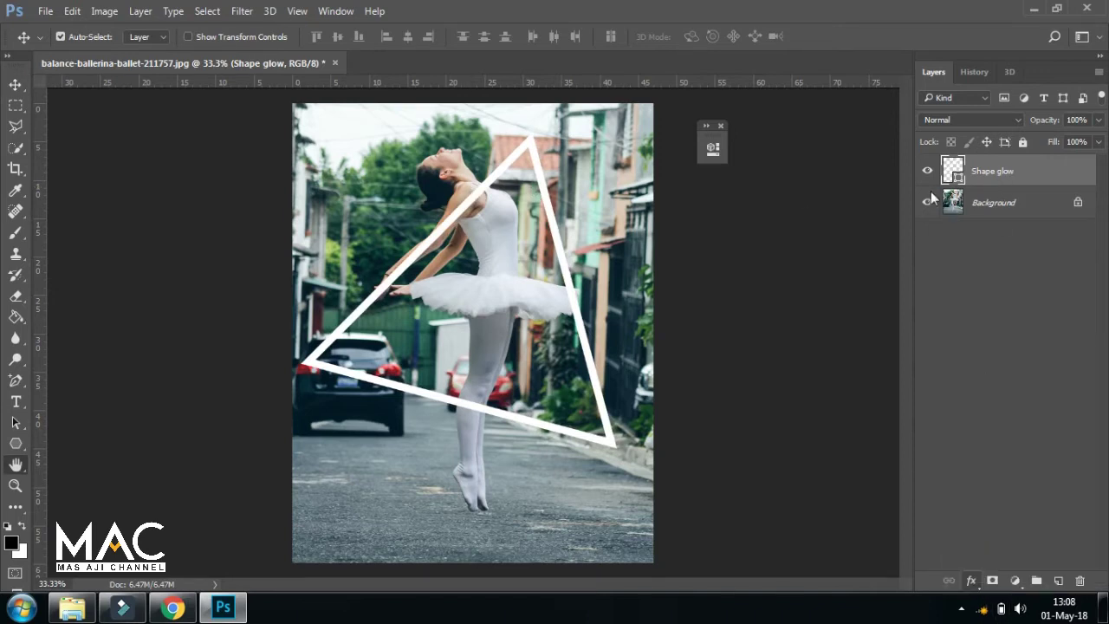
{"action": "mouse_move", "coordinate": [638, 127]}
{"action": "left_mouse_down"}
{"action": "mouse_move", "coordinate": [950, 205]}
{"action": "mouse_move", "coordinate": [928, 197]}
{"action": "left_mouse_up"}
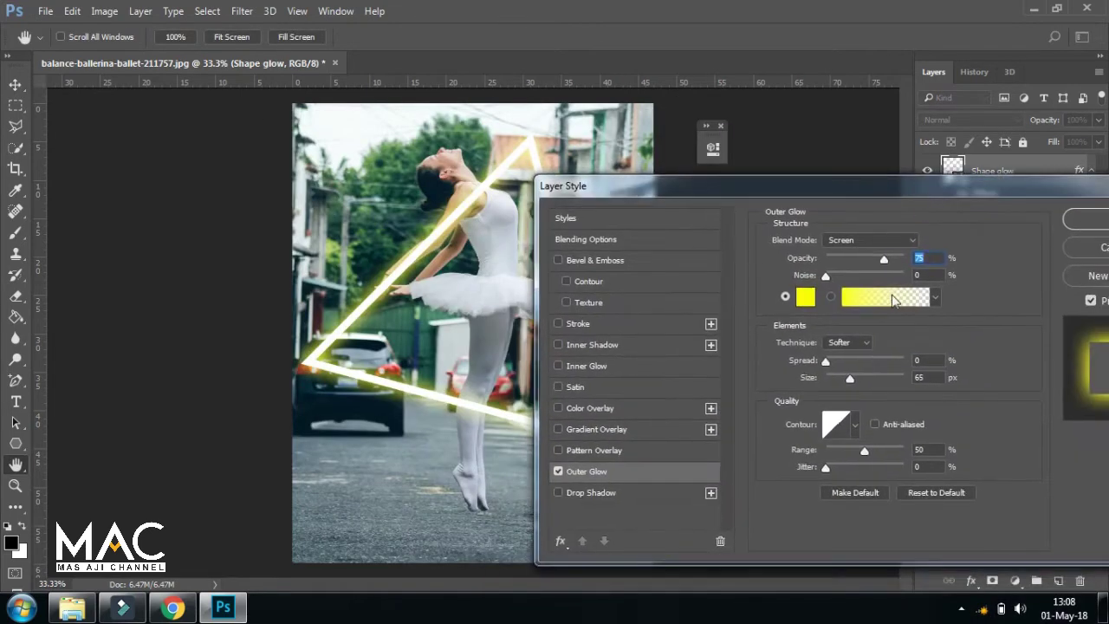
{"action": "left_click", "coordinate": [806, 298]}
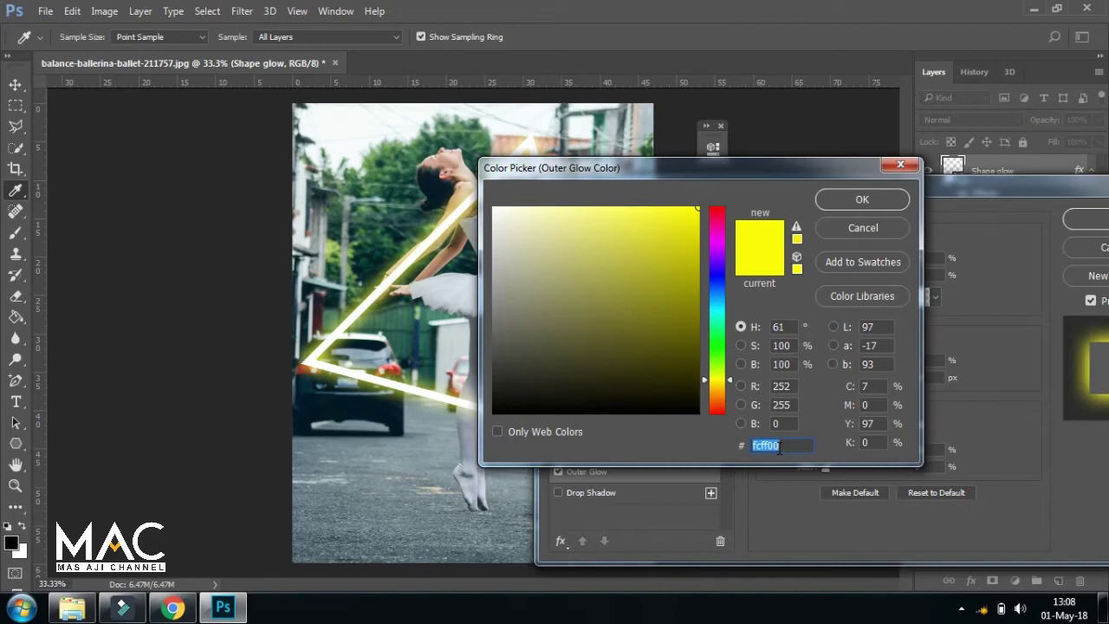
{"action": "left_click", "coordinate": [868, 204]}
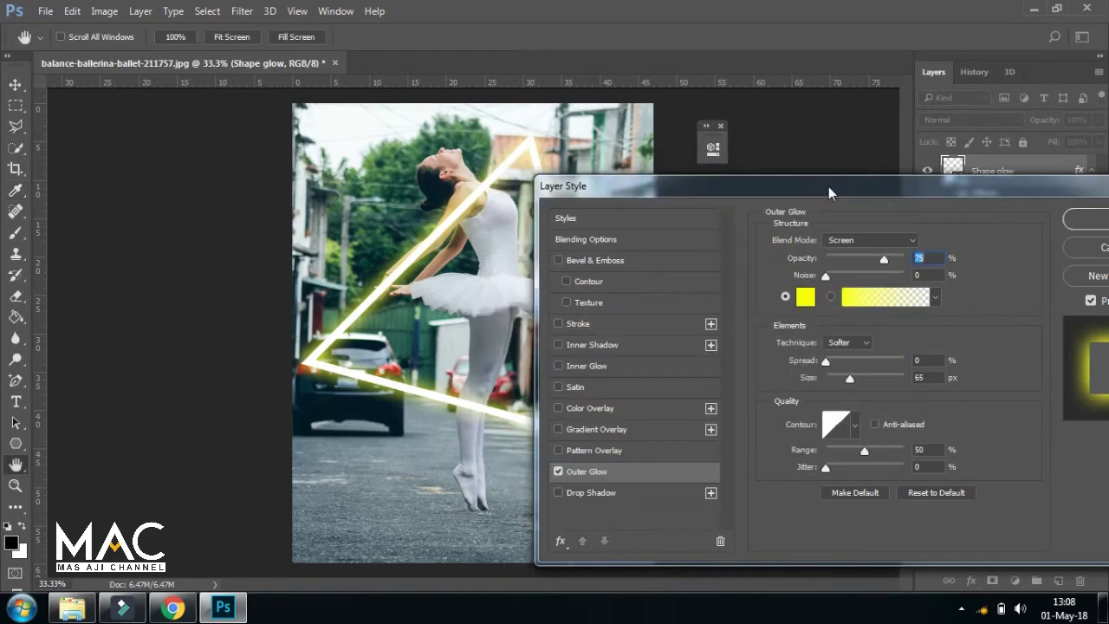
{"action": "left_click_drag", "start_coordinate": [828, 186], "coordinate": [889, 147]}
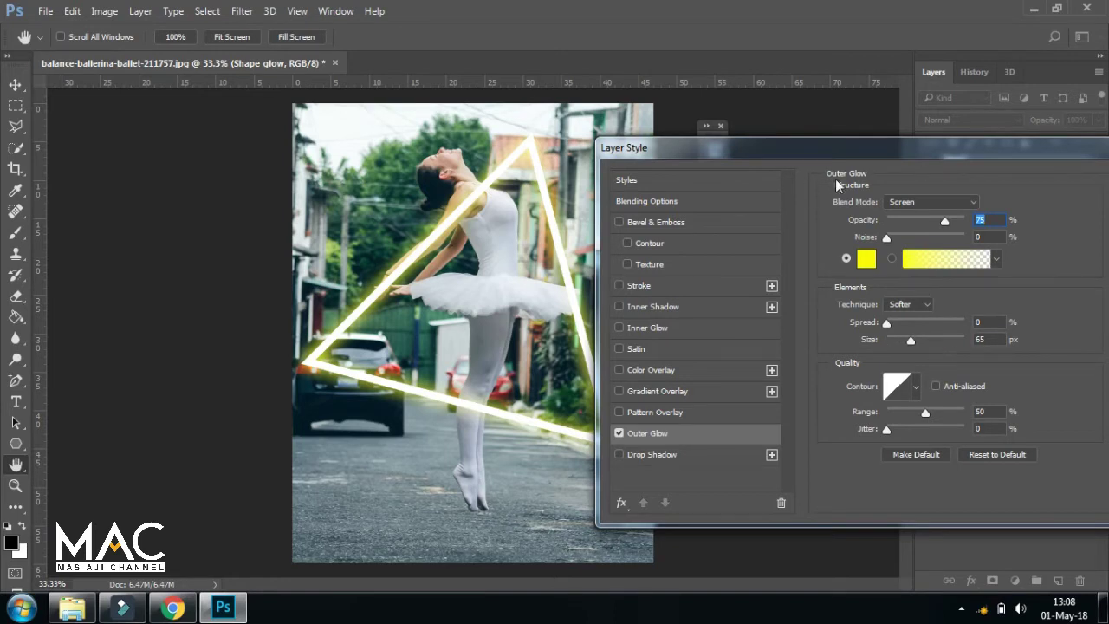
Apply the glow and shift the glowing triangle up and left over the ballerina
{"action": "left_click", "coordinate": [1031, 163]}
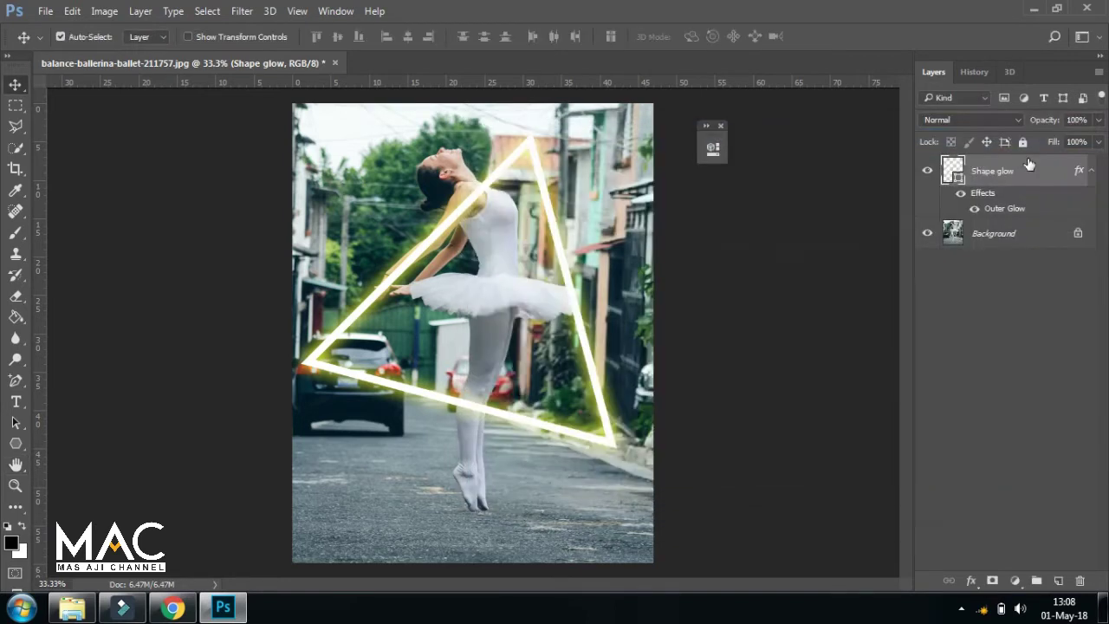
{"action": "key", "text": "ctrl+plus"}
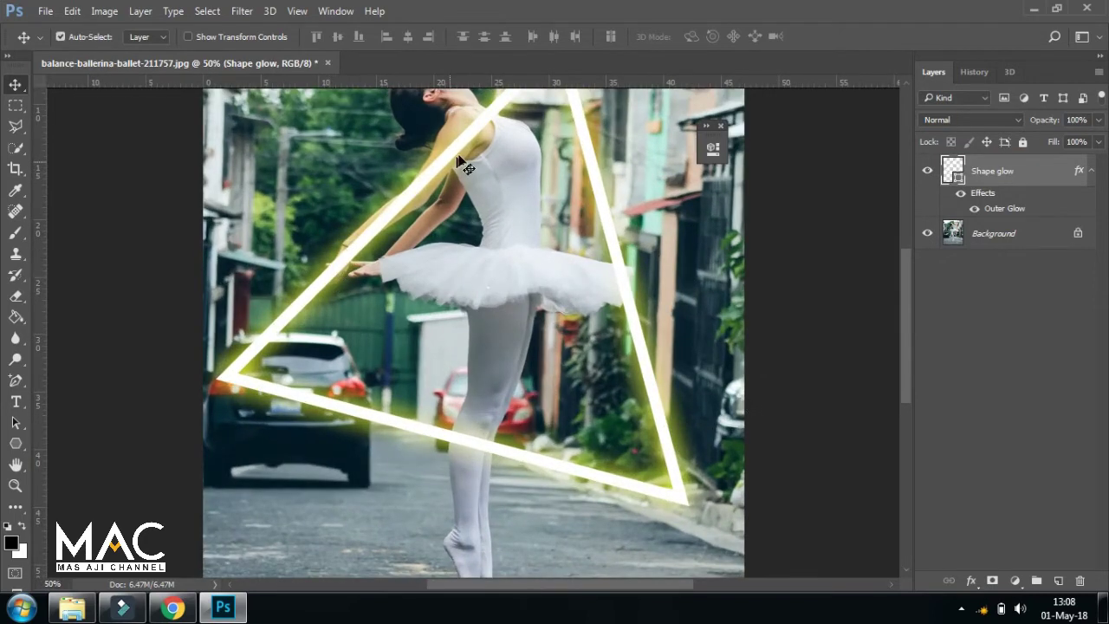
{"action": "left_click_drag", "start_coordinate": [529, 136], "coordinate": [524, 179]}
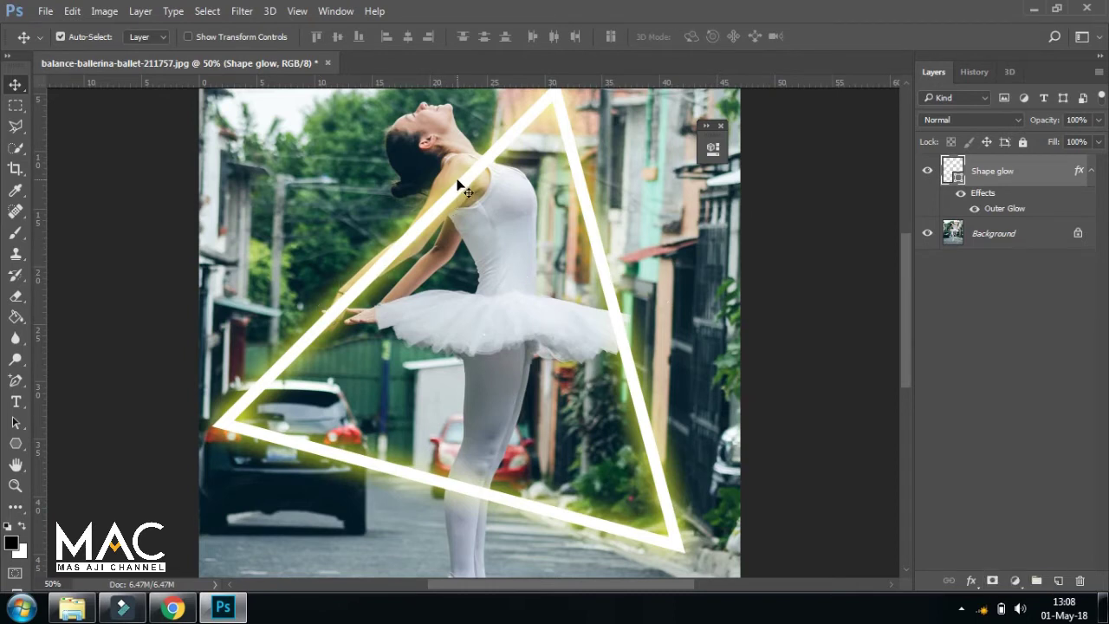
{"action": "left_click_drag", "start_coordinate": [513, 335], "coordinate": [502, 321]}
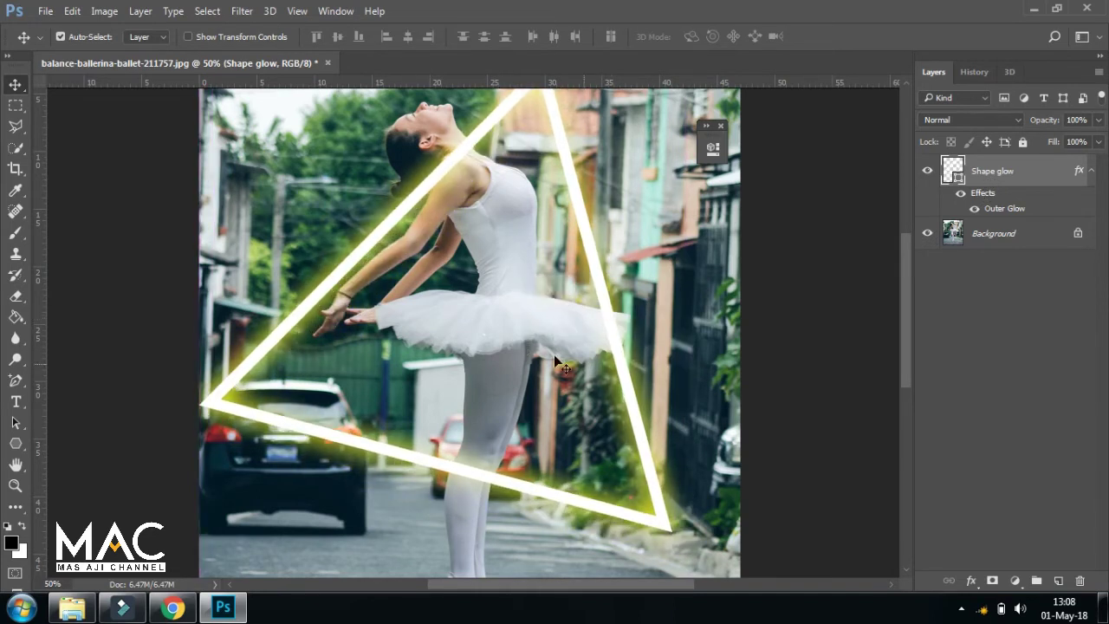
{"action": "left_click_drag", "start_coordinate": [543, 347], "coordinate": [543, 317]}
{"action": "key", "text": "ctrl+minus"}
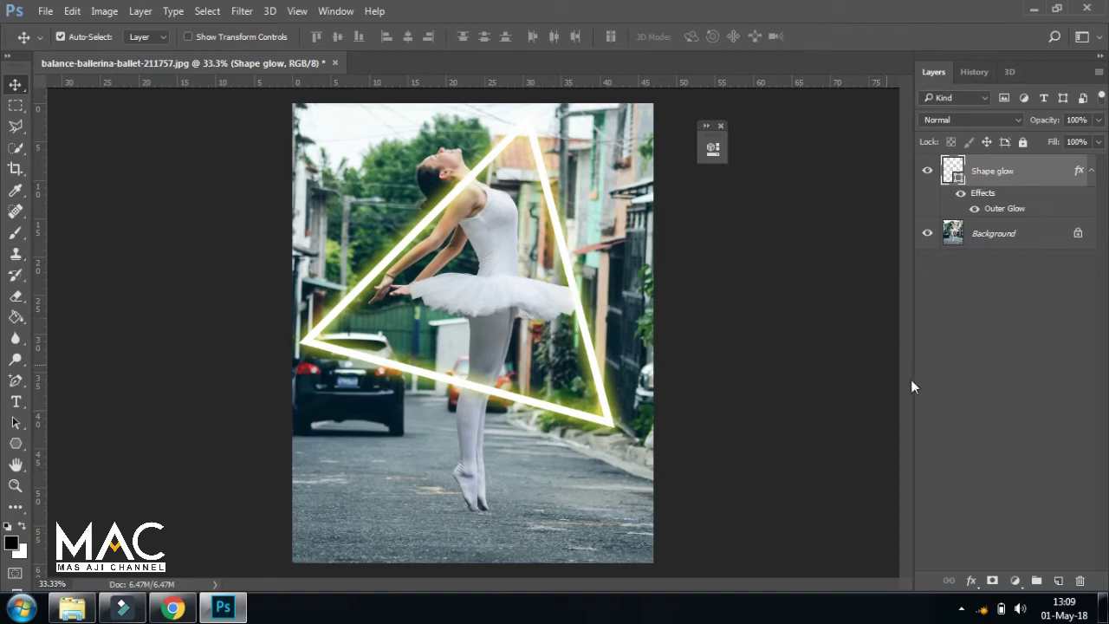
Add a white layer mask to Shape glow and pick a soft 25 px, 0%-hardness brush
{"action": "left_click", "coordinate": [993, 580]}
{"action": "key", "text": "ctrl+plus"}
{"action": "key", "text": "ctrl+plus"}
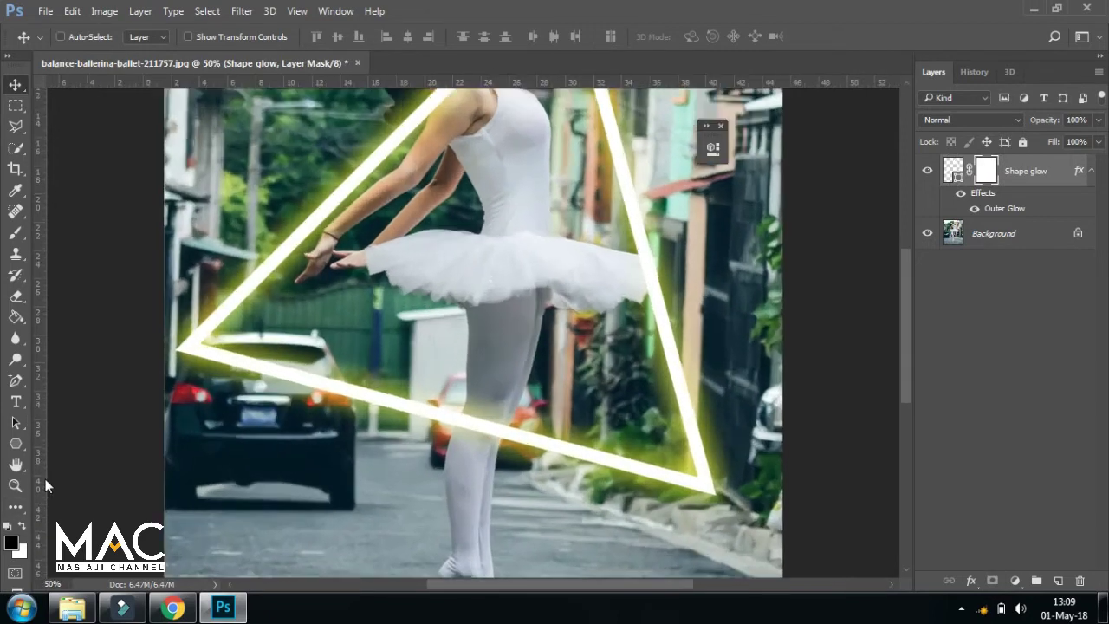
{"action": "left_click_drag", "start_coordinate": [374, 253], "coordinate": [468, 335]}
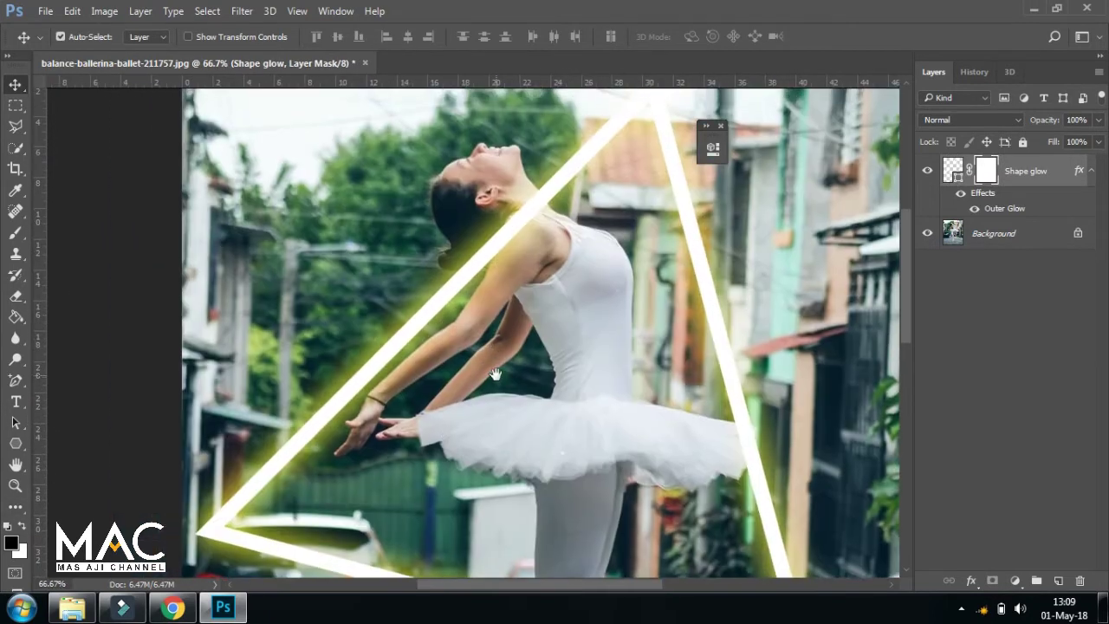
{"action": "mouse_move", "coordinate": [534, 396]}
{"action": "left_mouse_down"}
{"action": "mouse_move", "coordinate": [557, 372]}
{"action": "mouse_move", "coordinate": [562, 413]}
{"action": "left_mouse_up"}
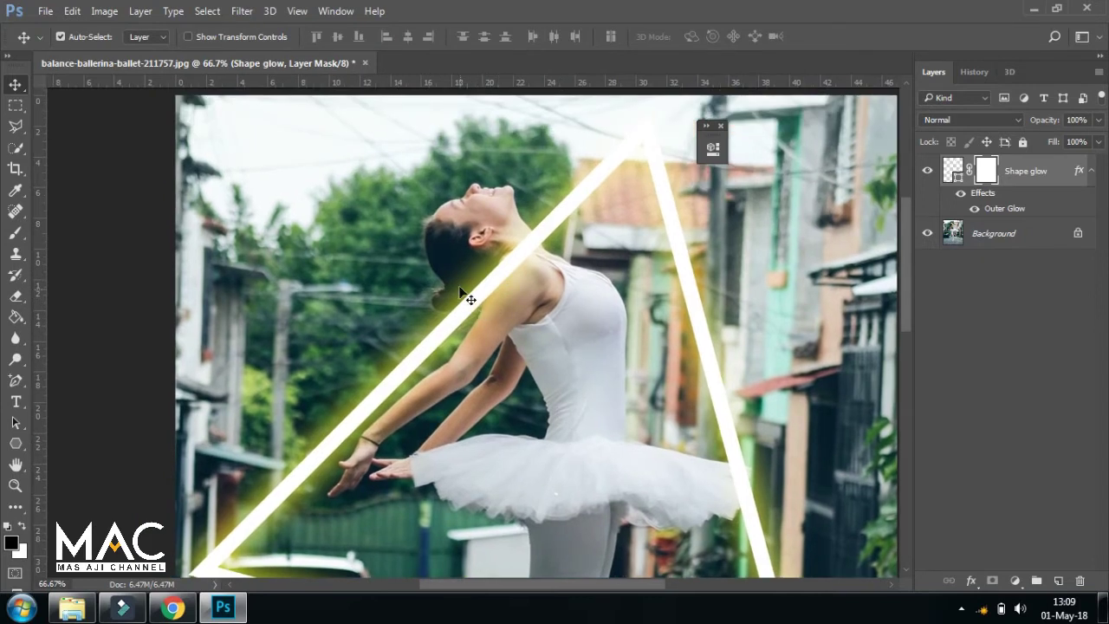
{"action": "left_click", "coordinate": [17, 232]}
{"action": "left_click", "coordinate": [84, 35]}
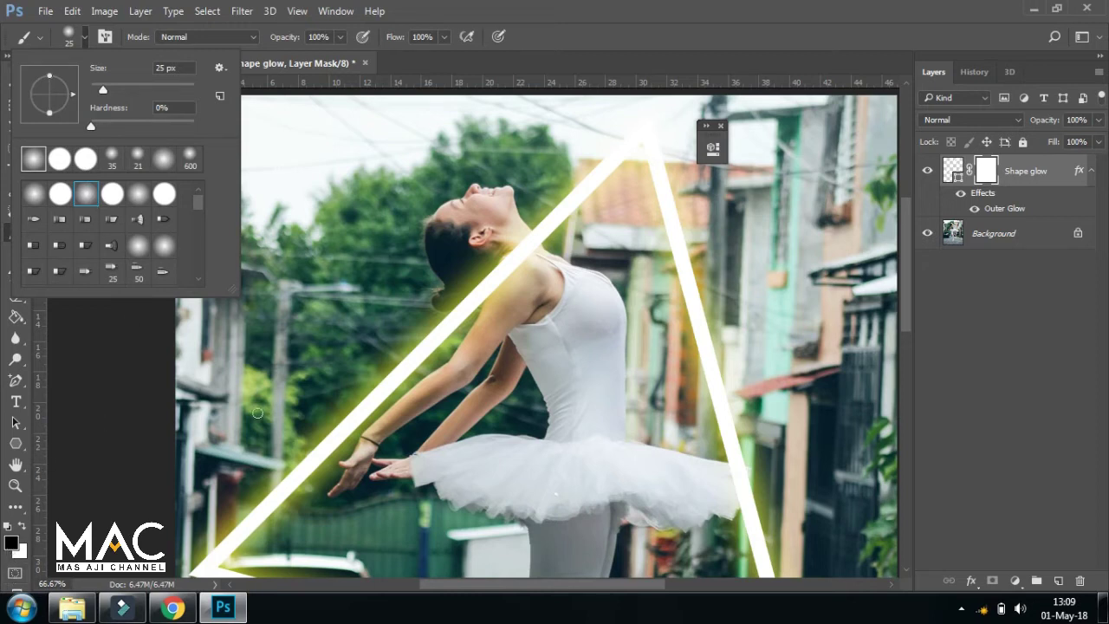
Lower the Shape glow layer opacity to 42% while zoomed on the shoulder
{"action": "left_click", "coordinate": [1098, 122]}
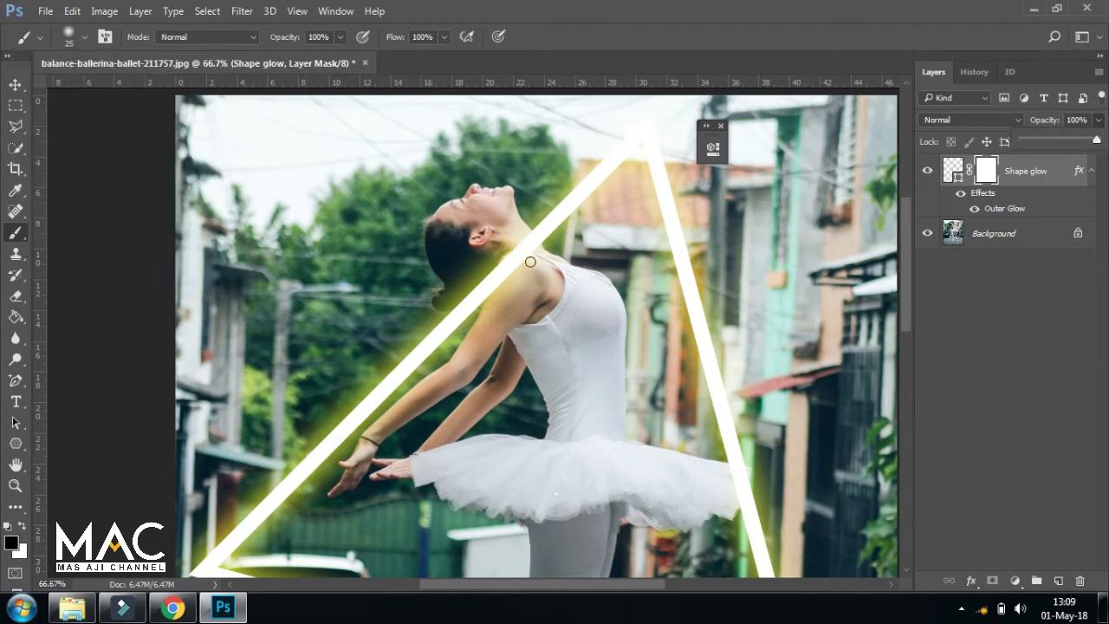
{"action": "key", "text": "ctrl+plus"}
{"action": "key", "text": "ctrl+plus"}
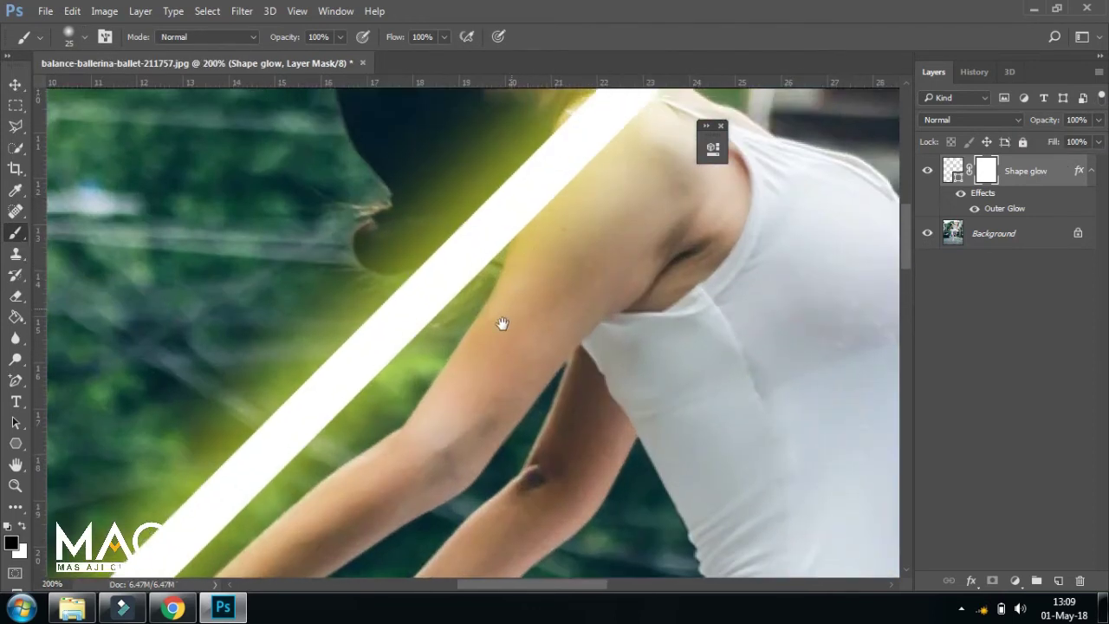
{"action": "left_click_drag", "start_coordinate": [502, 323], "coordinate": [540, 278]}
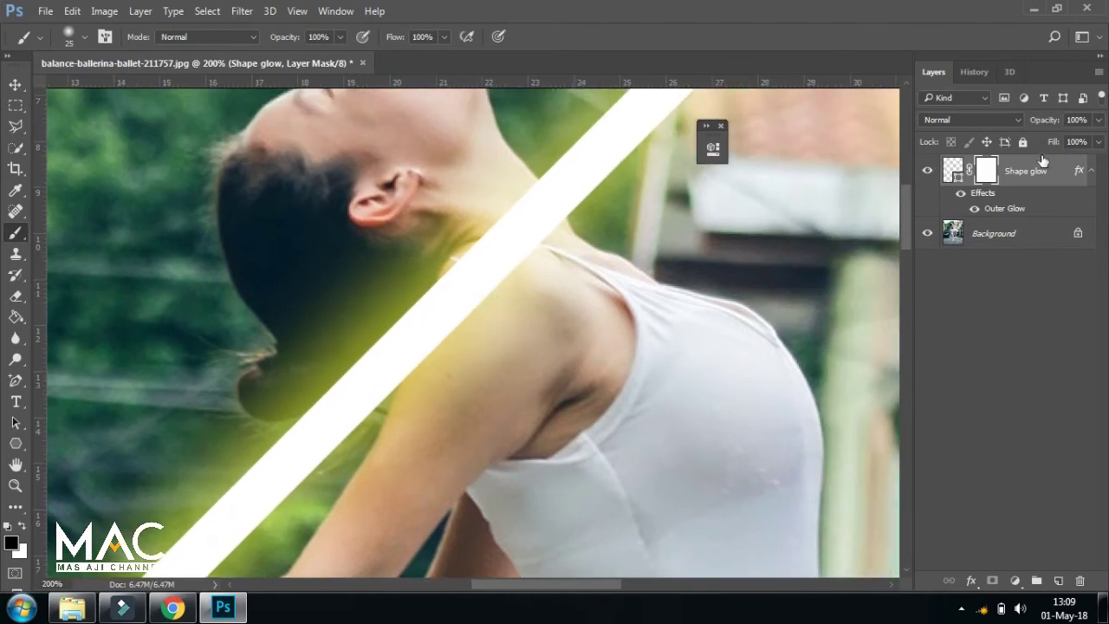
{"action": "left_click", "coordinate": [1097, 120]}
{"action": "left_click_drag", "start_coordinate": [1094, 139], "coordinate": [1055, 136]}
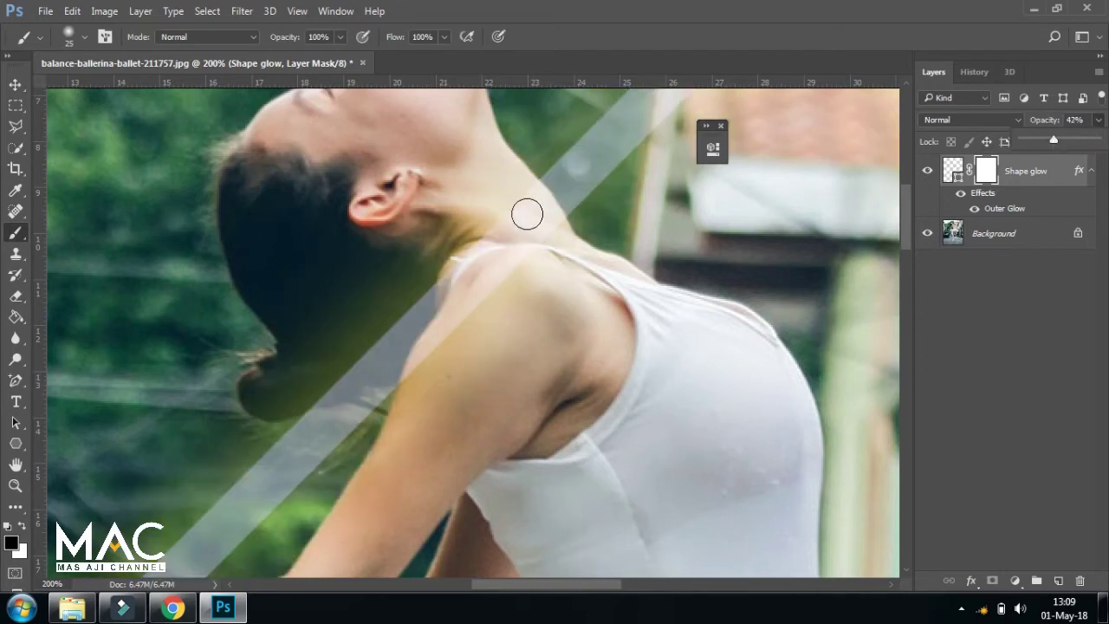
Mask out the glow stripes crossing the ballerina's neck, shoulder and tutu
{"action": "key", "text": "ctrl+plus"}
{"action": "key", "text": "ctrl+plus"}
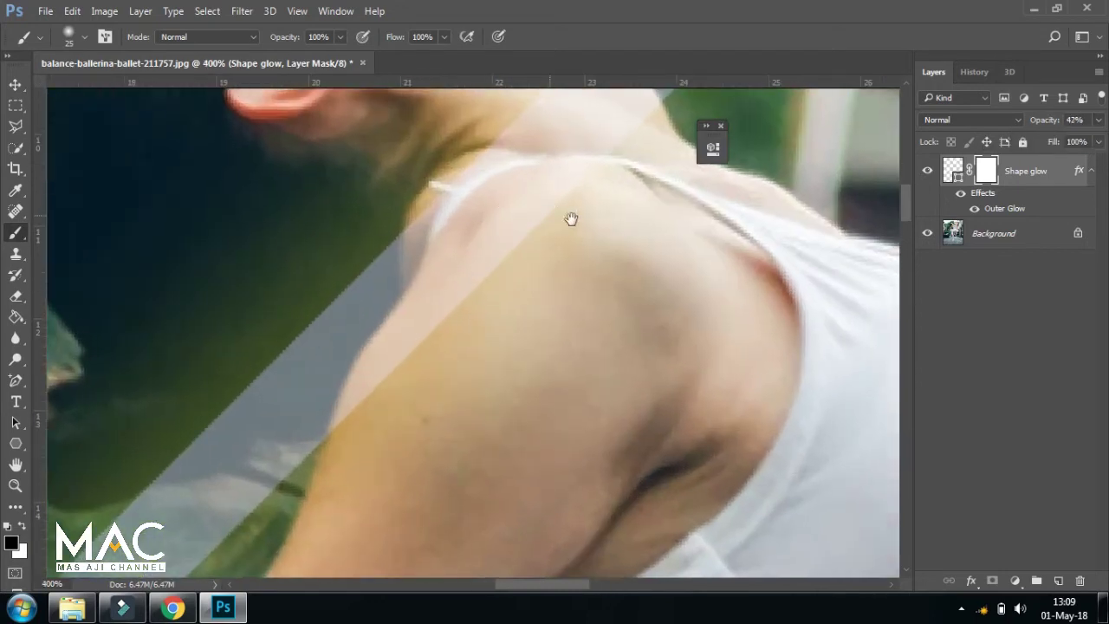
{"action": "left_click_drag", "start_coordinate": [569, 220], "coordinate": [560, 309]}
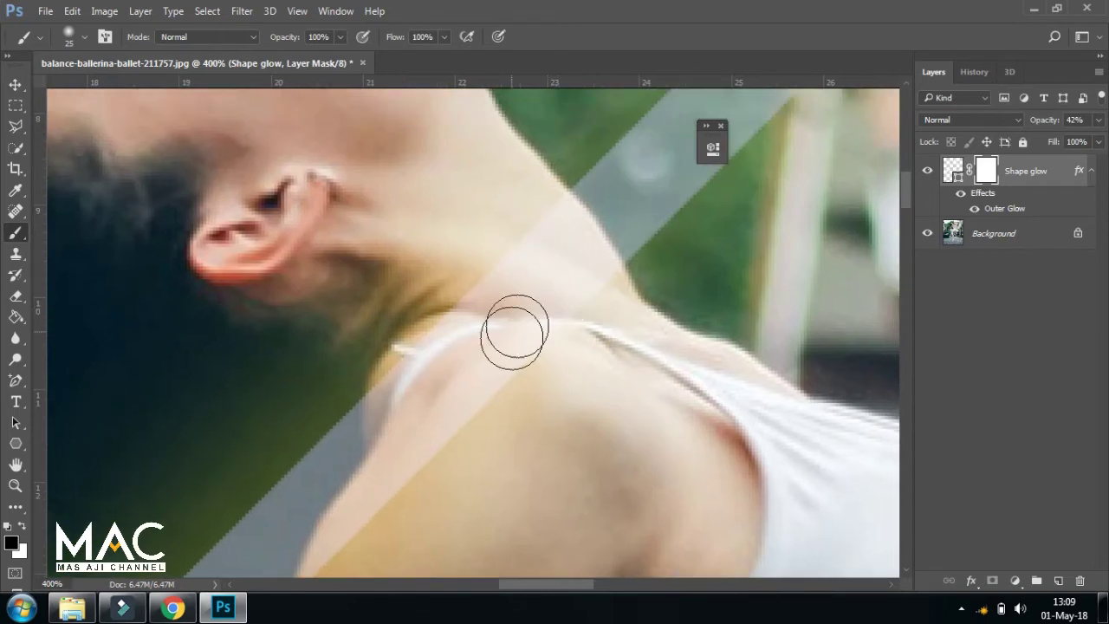
{"action": "left_click_drag", "start_coordinate": [528, 225], "coordinate": [584, 327]}
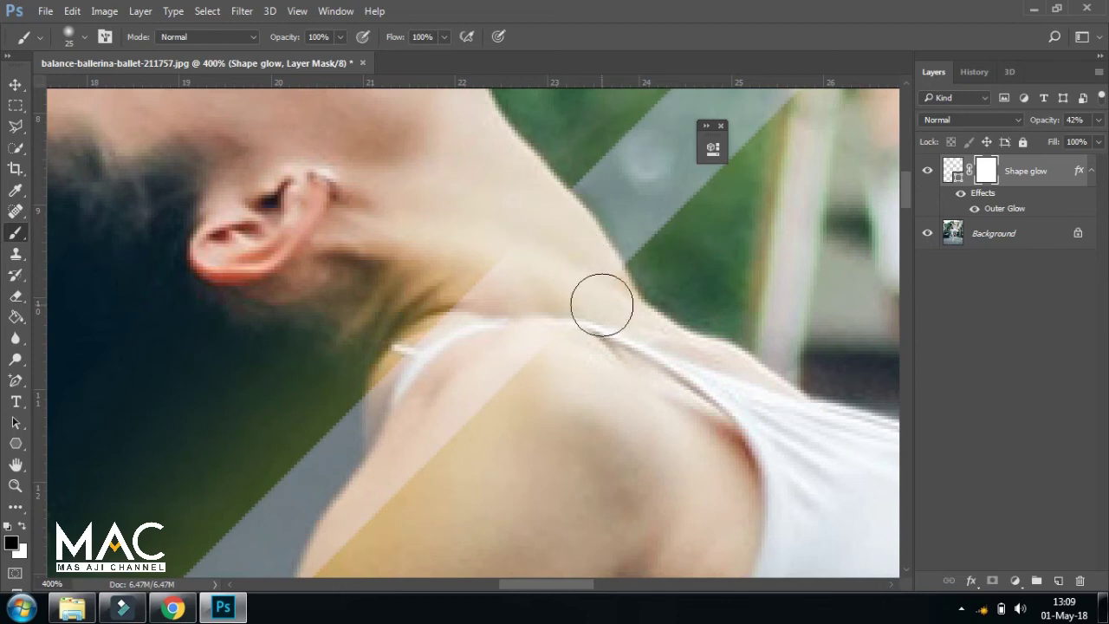
{"action": "left_click_drag", "start_coordinate": [547, 372], "coordinate": [463, 322]}
{"action": "mouse_move", "coordinate": [529, 307]}
{"action": "left_mouse_down"}
{"action": "mouse_move", "coordinate": [535, 222]}
{"action": "mouse_move", "coordinate": [399, 366]}
{"action": "mouse_move", "coordinate": [423, 263]}
{"action": "mouse_move", "coordinate": [352, 400]}
{"action": "mouse_move", "coordinate": [372, 297]}
{"action": "mouse_move", "coordinate": [378, 317]}
{"action": "mouse_move", "coordinate": [430, 223]}
{"action": "mouse_move", "coordinate": [312, 230]}
{"action": "mouse_move", "coordinate": [346, 206]}
{"action": "mouse_move", "coordinate": [211, 285]}
{"action": "mouse_move", "coordinate": [223, 305]}
{"action": "mouse_move", "coordinate": [322, 252]}
{"action": "mouse_move", "coordinate": [198, 310]}
{"action": "mouse_move", "coordinate": [309, 261]}
{"action": "mouse_move", "coordinate": [398, 264]}
{"action": "mouse_move", "coordinate": [310, 272]}
{"action": "mouse_move", "coordinate": [210, 302]}
{"action": "mouse_move", "coordinate": [370, 270]}
{"action": "mouse_move", "coordinate": [176, 317]}
{"action": "mouse_move", "coordinate": [373, 281]}
{"action": "left_mouse_up"}
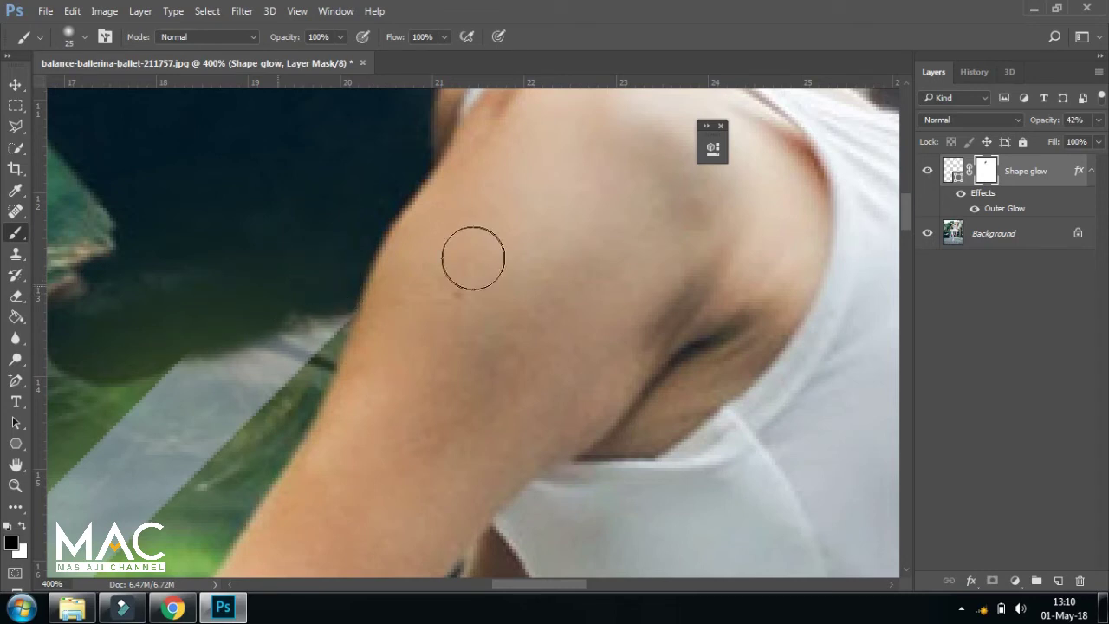
{"action": "scroll", "coordinate": [475, 256], "scroll_direction": "down", "scroll_amount": 1}
{"action": "scroll", "coordinate": [475, 254], "scroll_direction": "down", "scroll_amount": 2}
{"action": "scroll", "coordinate": [475, 254], "scroll_direction": "down", "scroll_amount": 2}
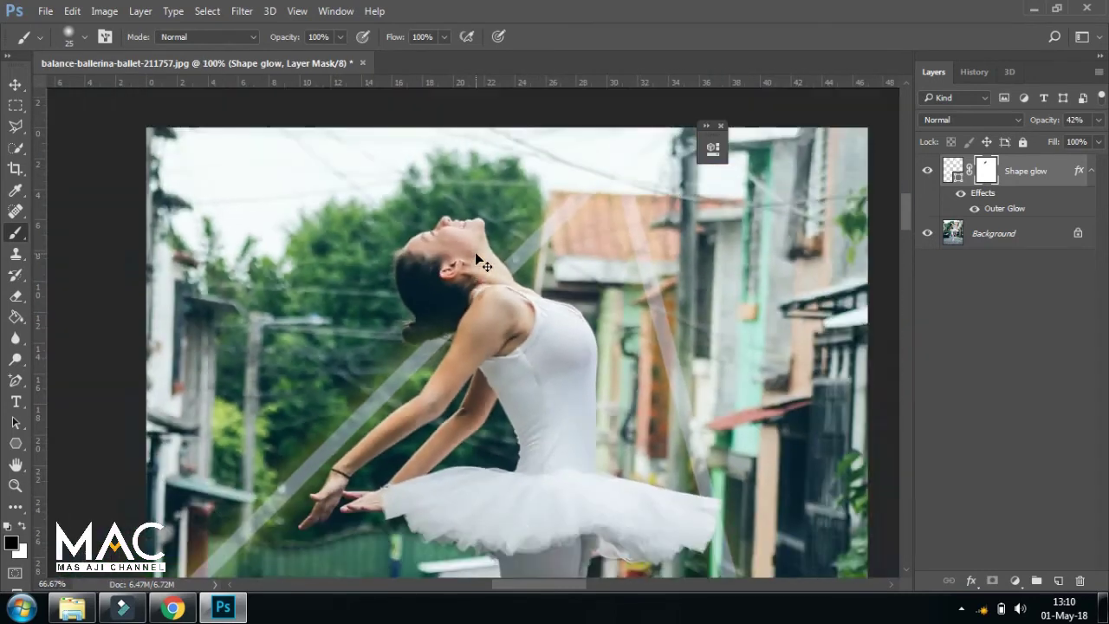
{"action": "scroll", "coordinate": [491, 398], "scroll_direction": "down", "scroll_amount": 3}
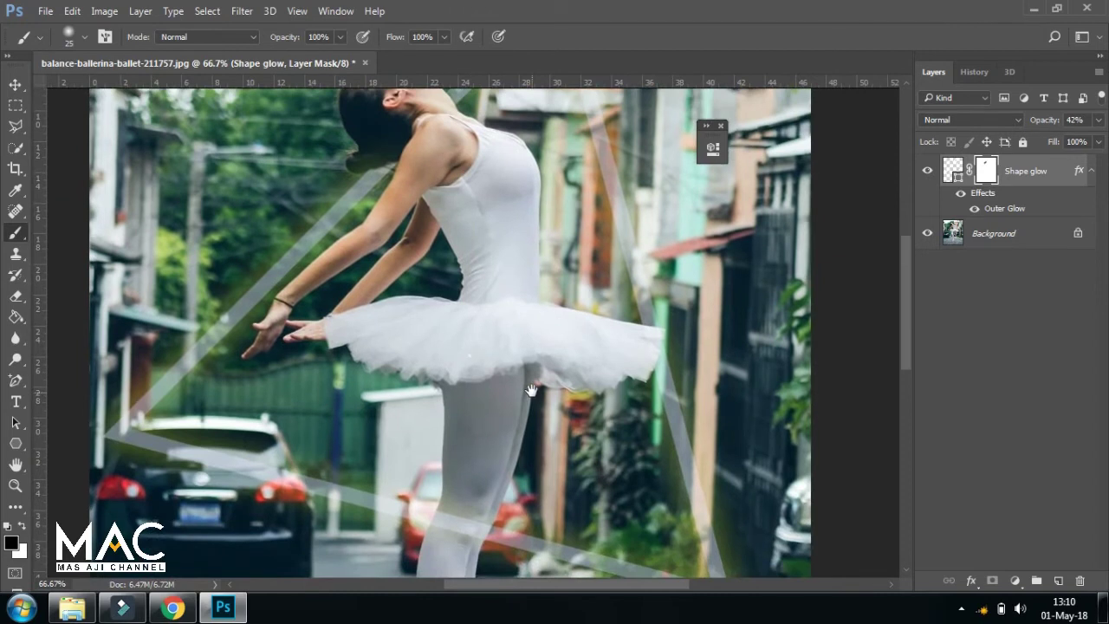
{"action": "scroll", "coordinate": [531, 386], "scroll_direction": "up", "scroll_amount": 2}
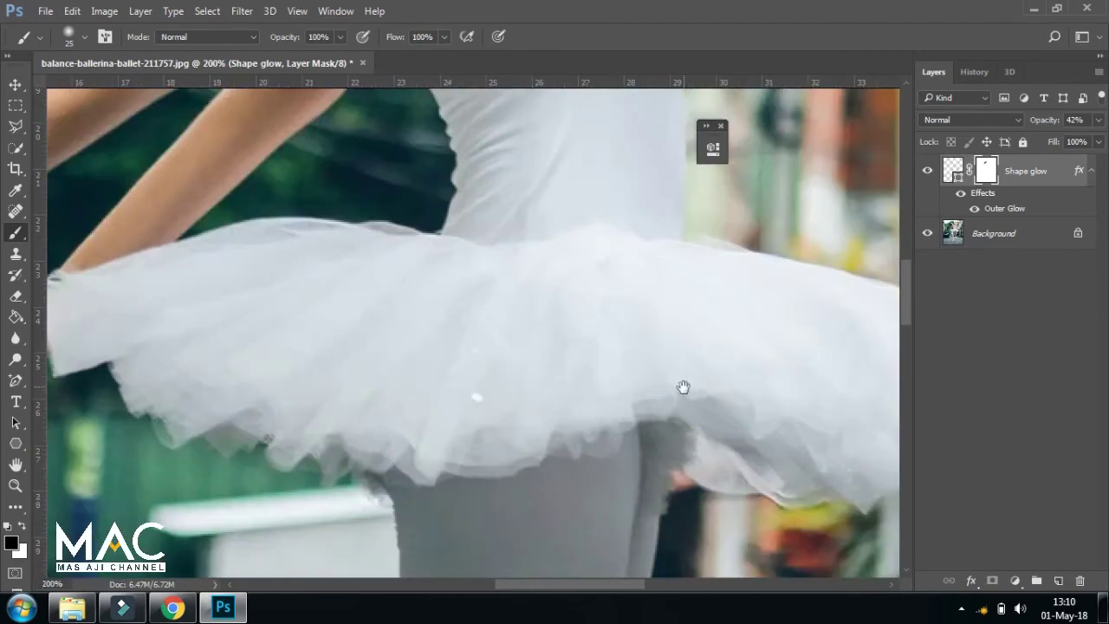
{"action": "scroll", "coordinate": [742, 453], "scroll_direction": "right", "scroll_amount": 3}
{"action": "scroll", "coordinate": [774, 441], "scroll_direction": "right", "scroll_amount": 1}
{"action": "scroll", "coordinate": [774, 440], "scroll_direction": "right", "scroll_amount": 1}
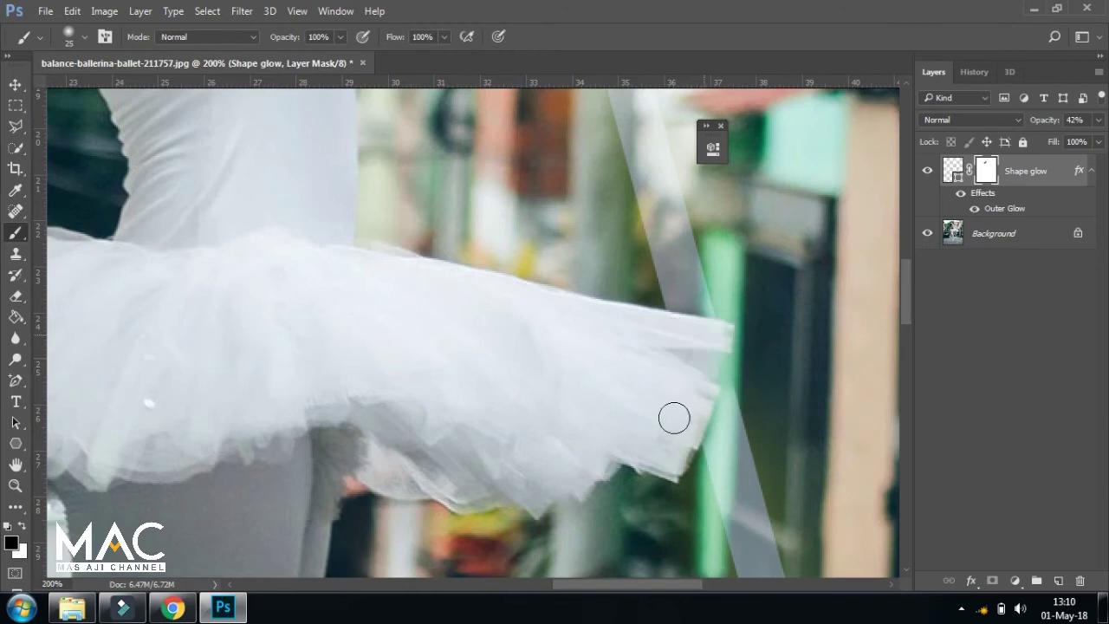
Zoom out and raise the Shape glow layer opacity back to 100%
{"action": "left_click", "coordinate": [15, 85]}
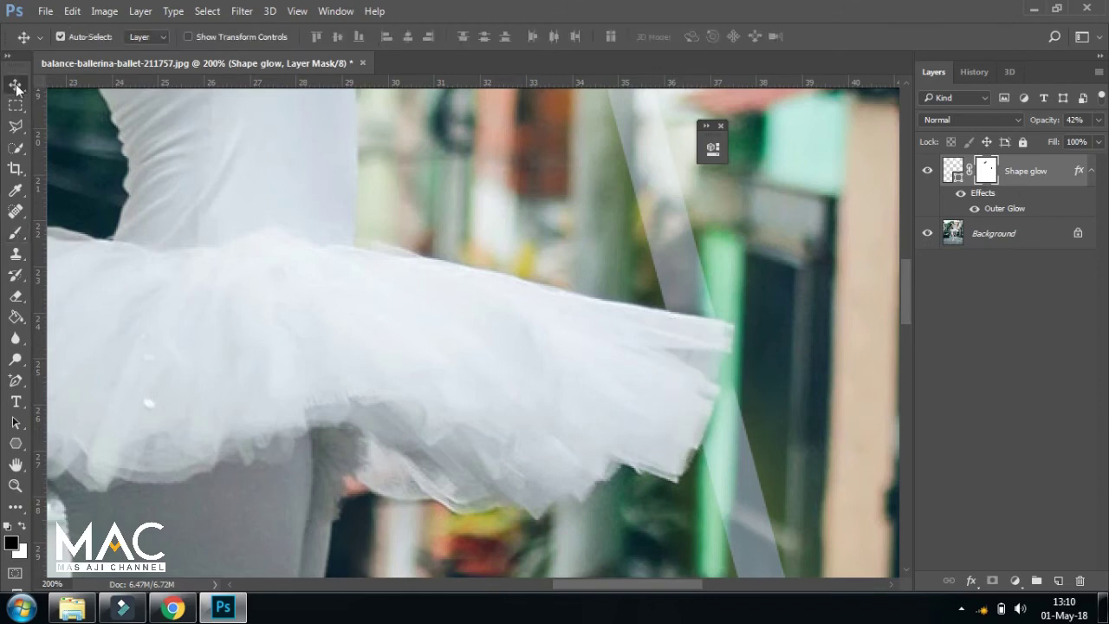
{"action": "key", "text": "ctrl+minus"}
{"action": "key", "text": "ctrl+minus"}
{"action": "key", "text": "ctrl+minus"}
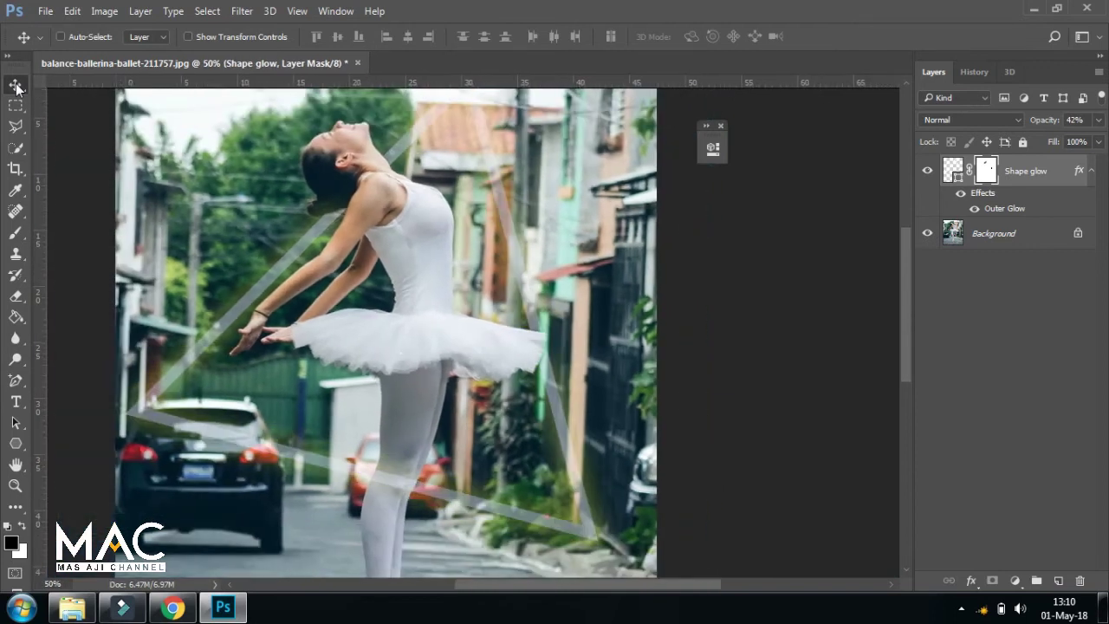
{"action": "key", "text": "ctrl+minus"}
{"action": "left_click", "coordinate": [1098, 121]}
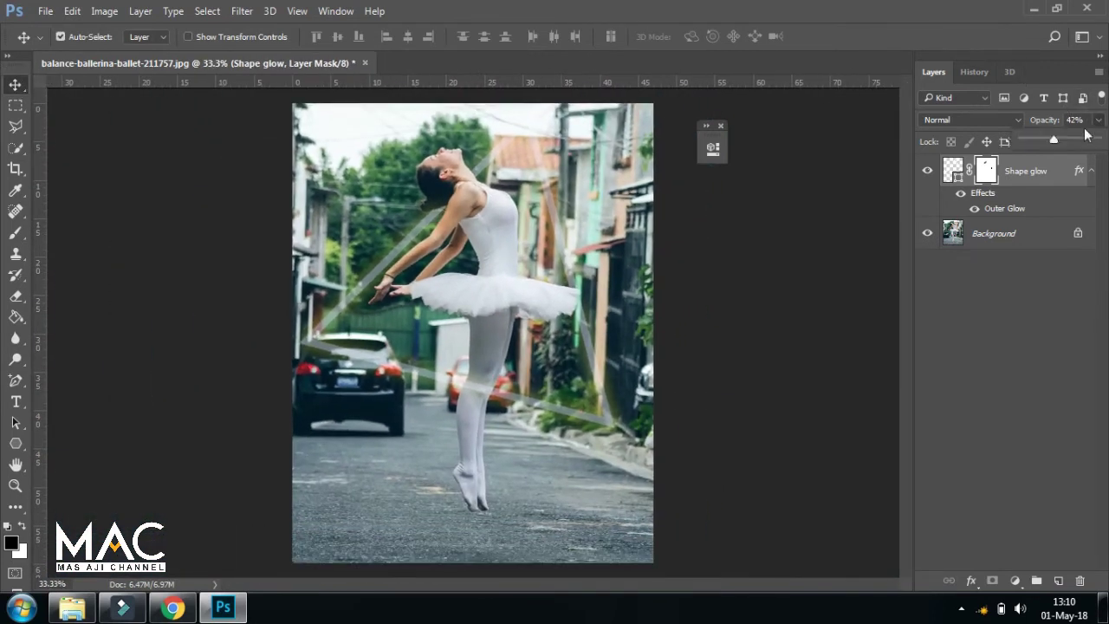
{"action": "left_click_drag", "start_coordinate": [1053, 142], "coordinate": [1096, 139]}
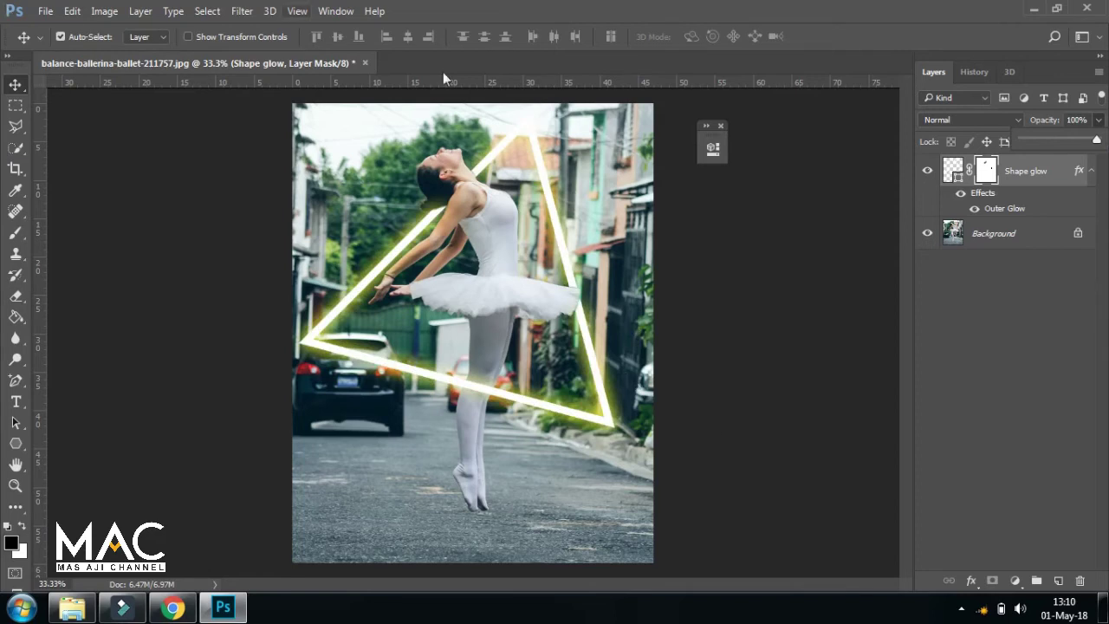
Open active-agility-dancer-415307.jpg in a second document tab
{"action": "left_click", "coordinate": [45, 10]}
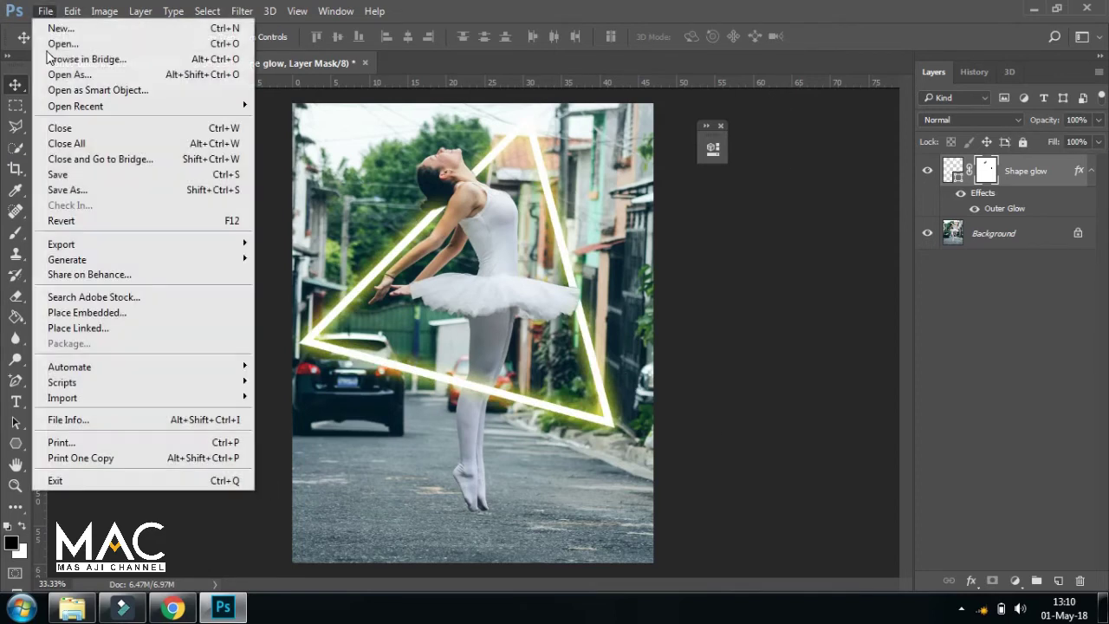
{"action": "left_click", "coordinate": [52, 42]}
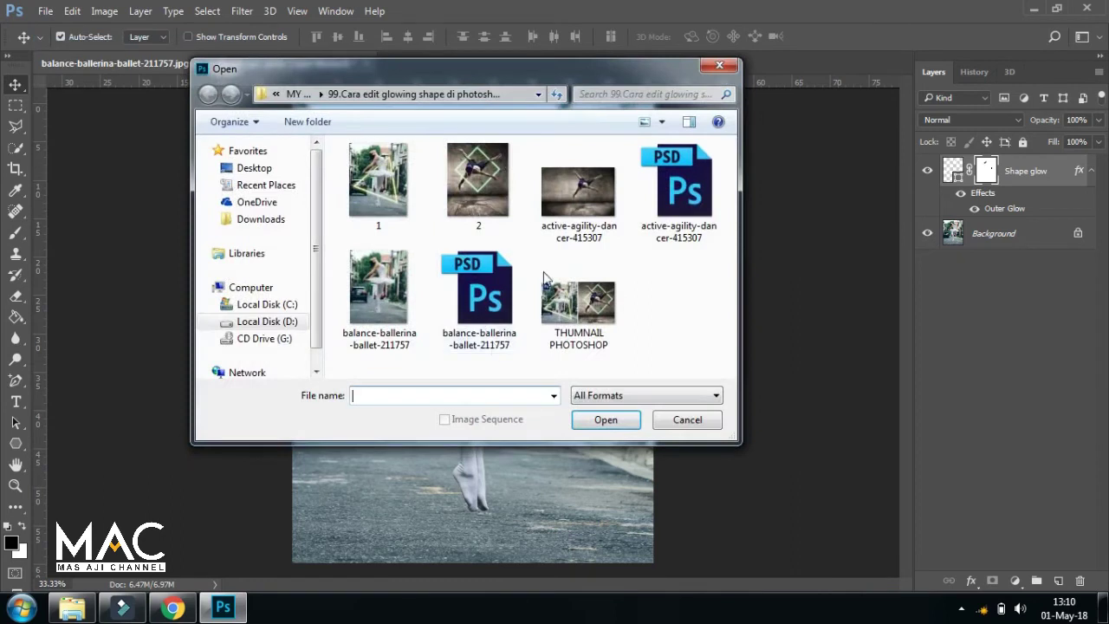
{"action": "left_click", "coordinate": [577, 207]}
{"action": "left_click", "coordinate": [605, 419]}
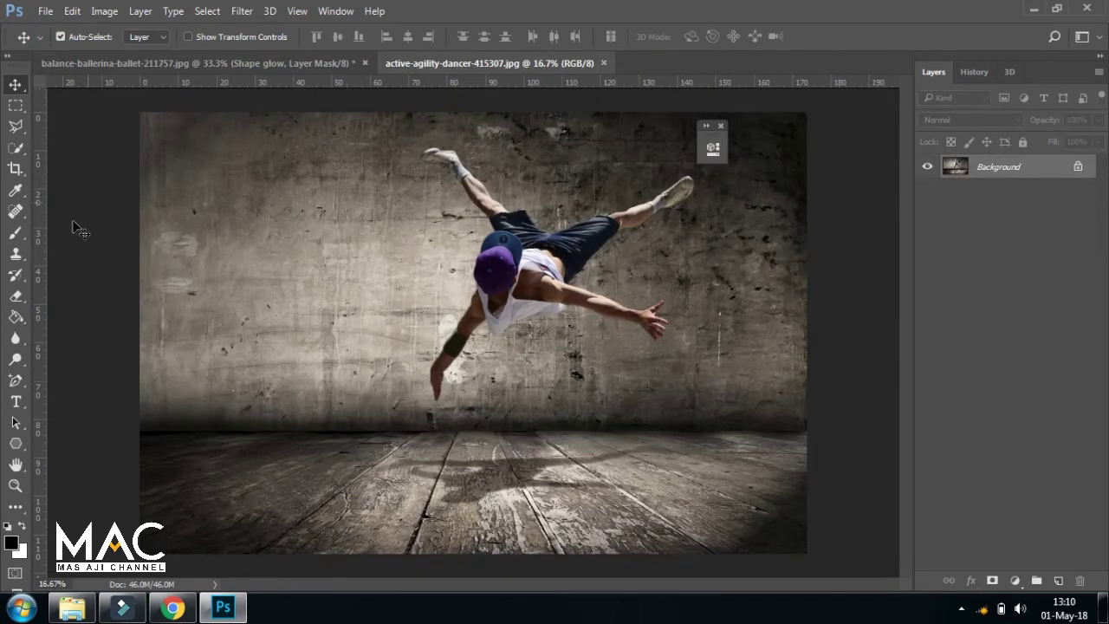
Crop the breakdancer photo's left and right sides into a narrower portrait frame (25.7M)
{"action": "left_click", "coordinate": [16, 170]}
{"action": "left_click_drag", "start_coordinate": [141, 334], "coordinate": [250, 335]}
{"action": "left_click_drag", "start_coordinate": [696, 338], "coordinate": [661, 337]}
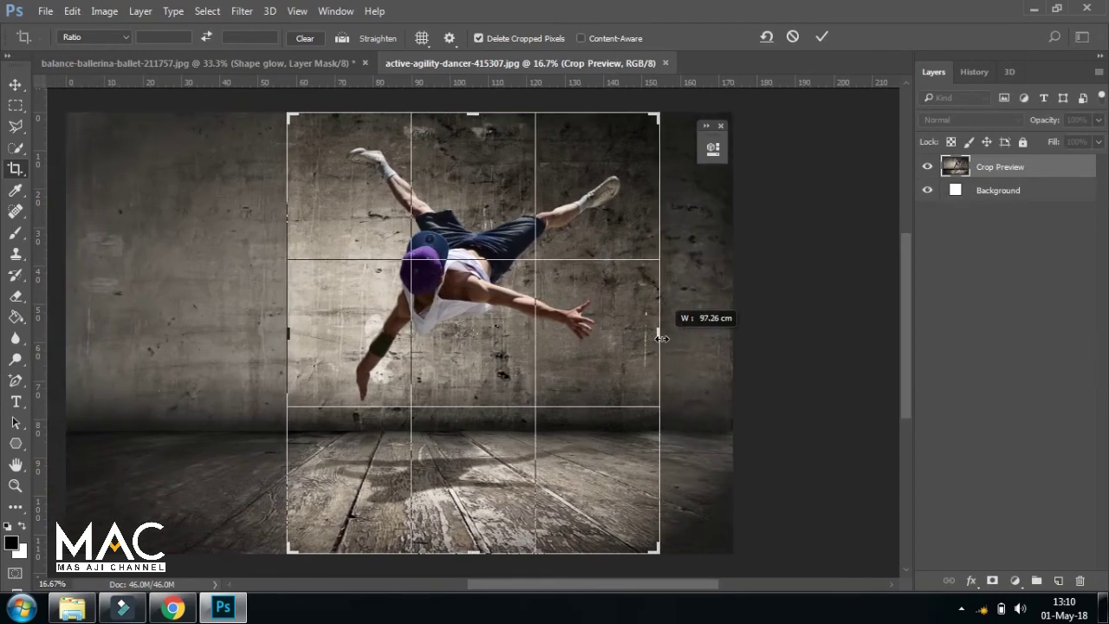
{"action": "key", "text": "Return"}
{"action": "key", "text": "v"}
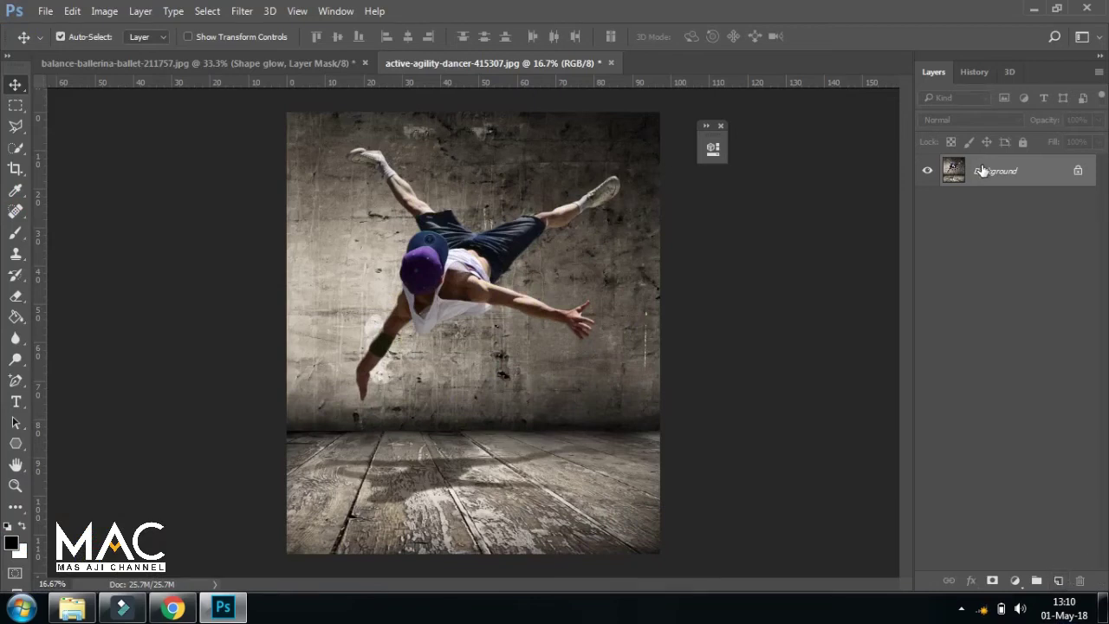
Add a new empty layer above Background and name it 'Shape glow'
{"action": "left_click", "coordinate": [1059, 580]}
{"action": "double_click", "coordinate": [986, 170]}
{"action": "type", "text": "Shape glo"}
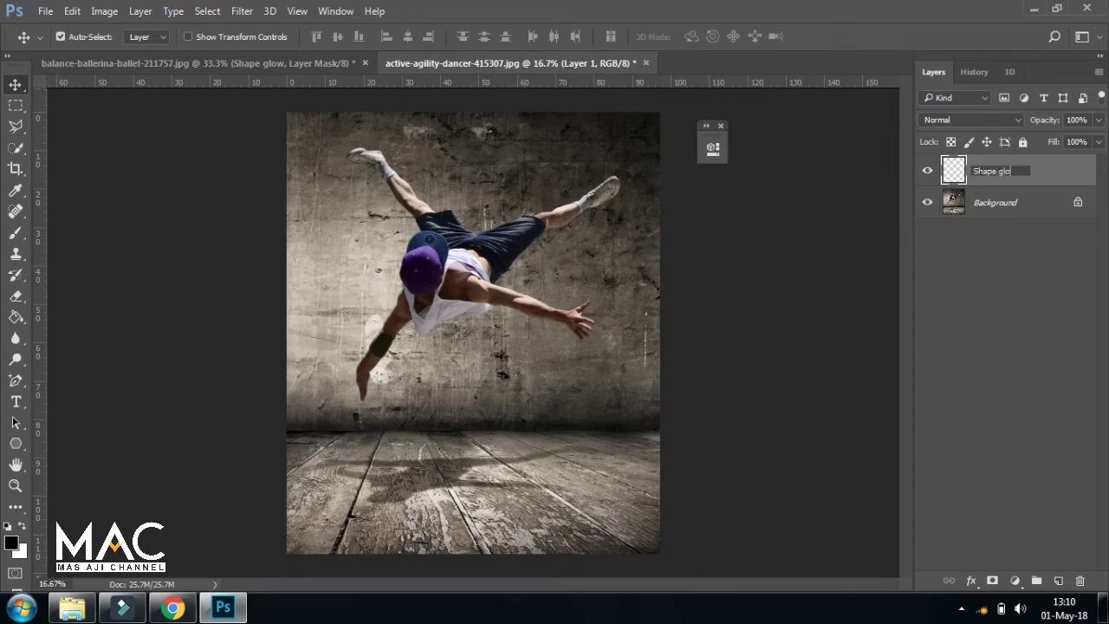
{"action": "type", "text": "w"}
{"action": "key", "text": "Return"}
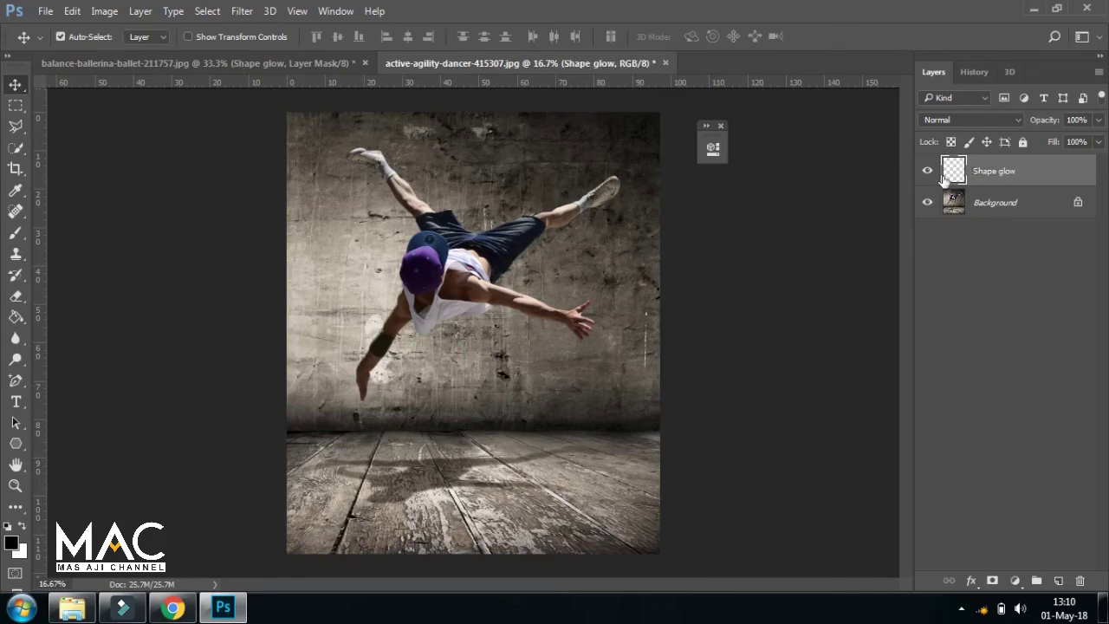
{"action": "left_click", "coordinate": [14, 445]}
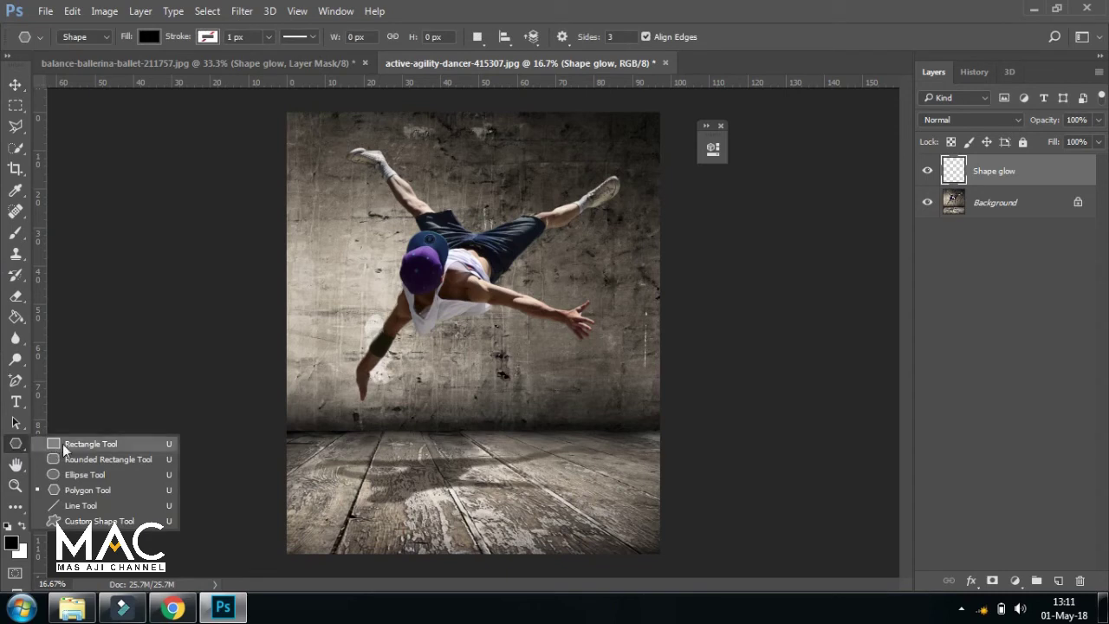
Draw a black 1618 px square with the Rectangle tool over the dancer's body
{"action": "left_click", "coordinate": [89, 443]}
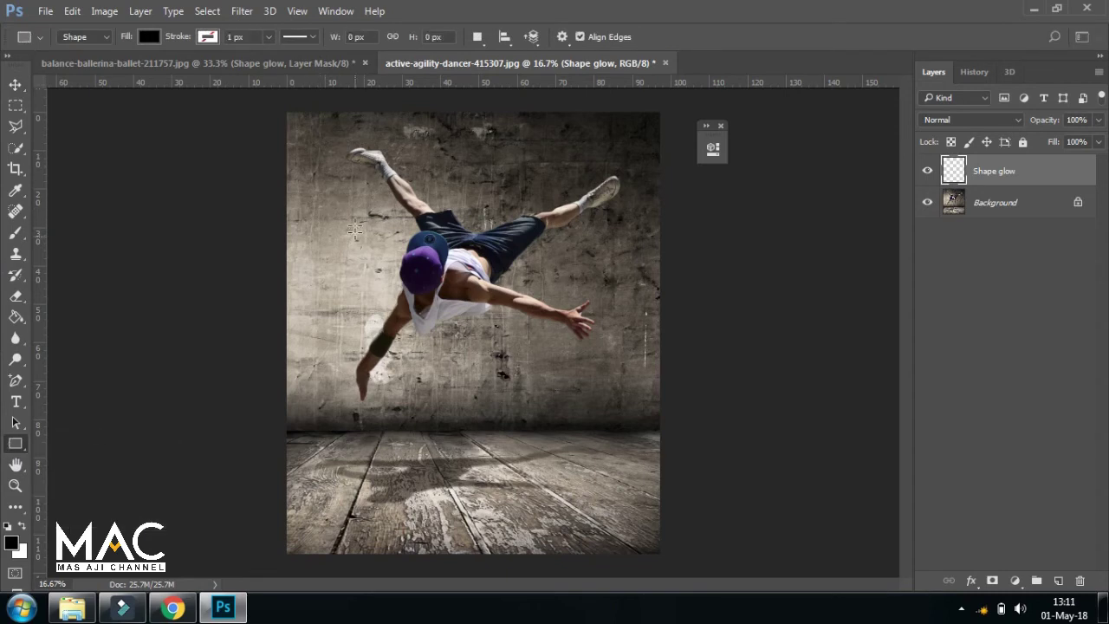
{"action": "mouse_move", "coordinate": [342, 187]}
{"action": "left_mouse_down"}
{"action": "mouse_move", "coordinate": [573, 429]}
{"action": "mouse_move", "coordinate": [562, 421]}
{"action": "left_mouse_up"}
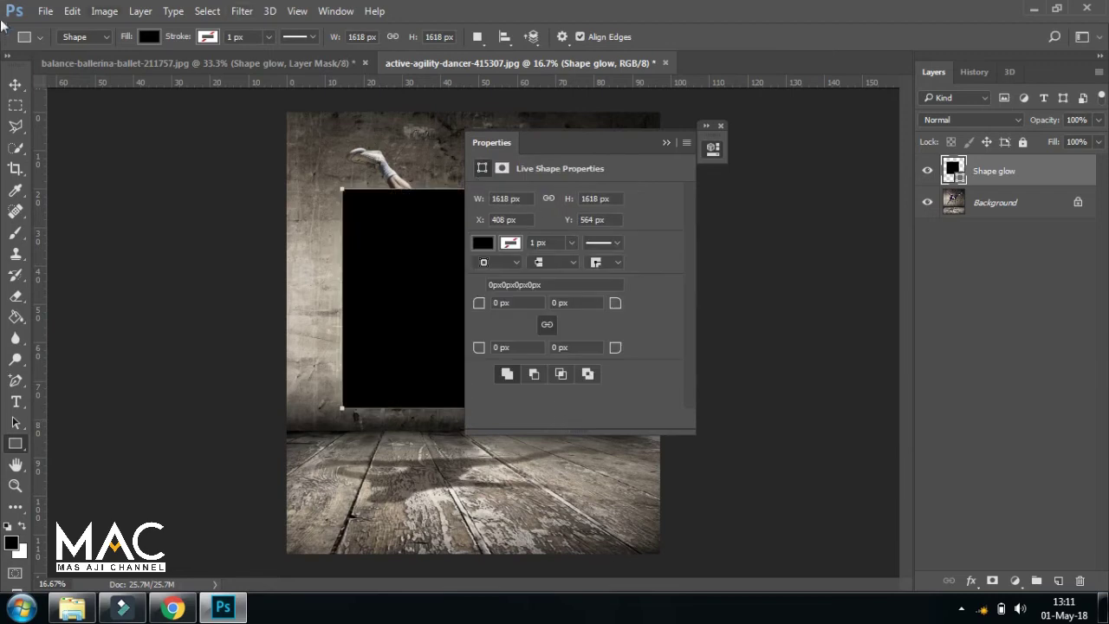
{"action": "left_click", "coordinate": [13, 86]}
{"action": "left_click", "coordinate": [665, 144]}
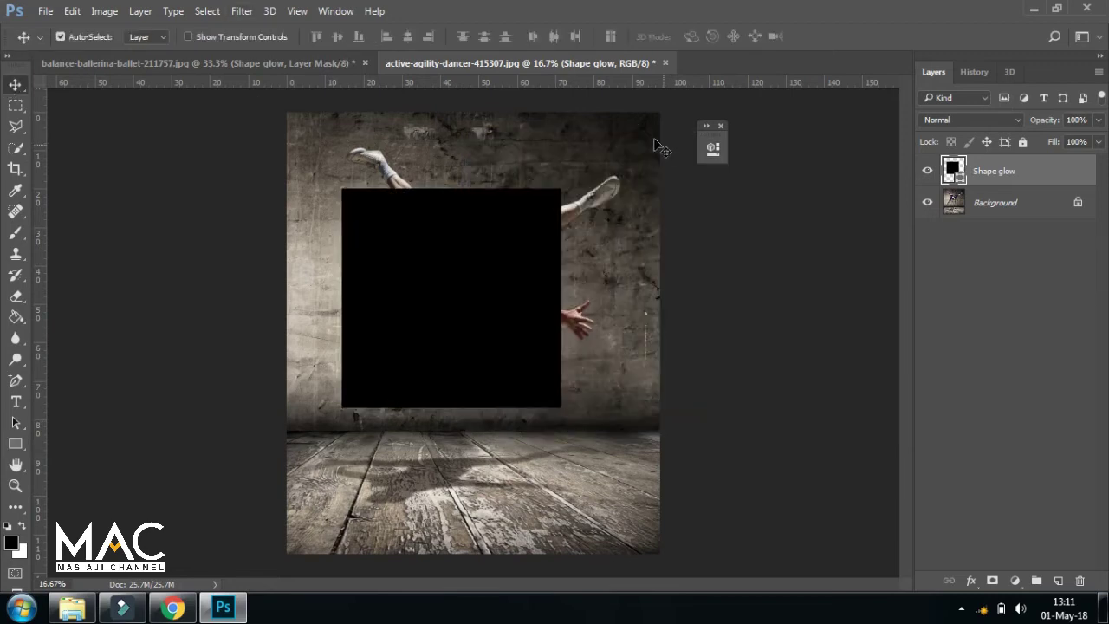
{"action": "left_click", "coordinate": [16, 446]}
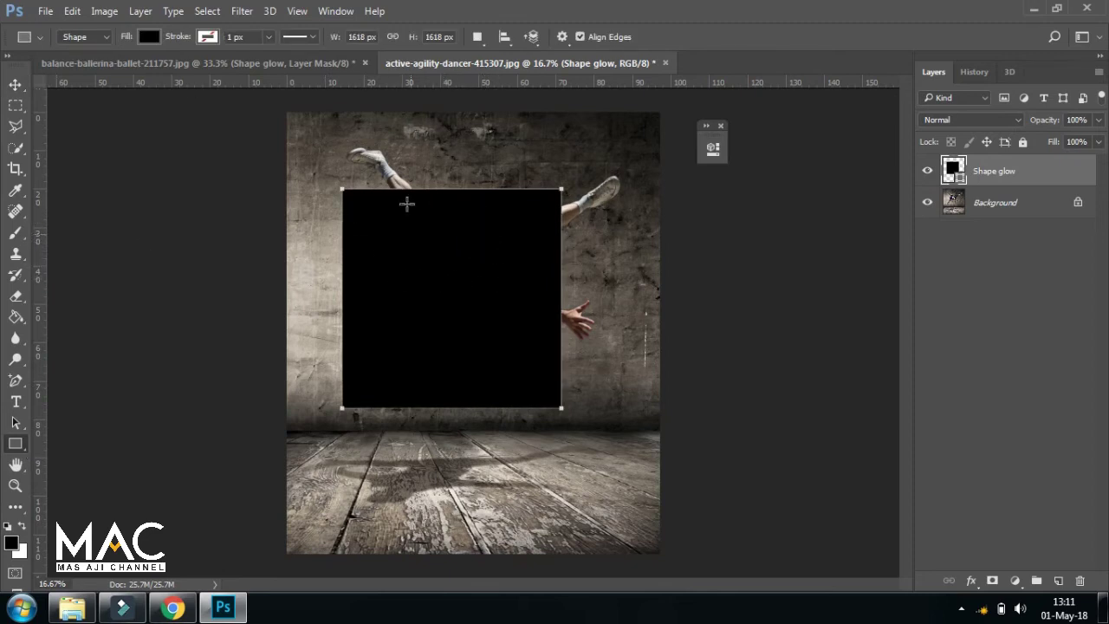
Make the square an unfilled frame with a 55.38 px white stroke, nudged slightly right
{"action": "left_click", "coordinate": [146, 38]}
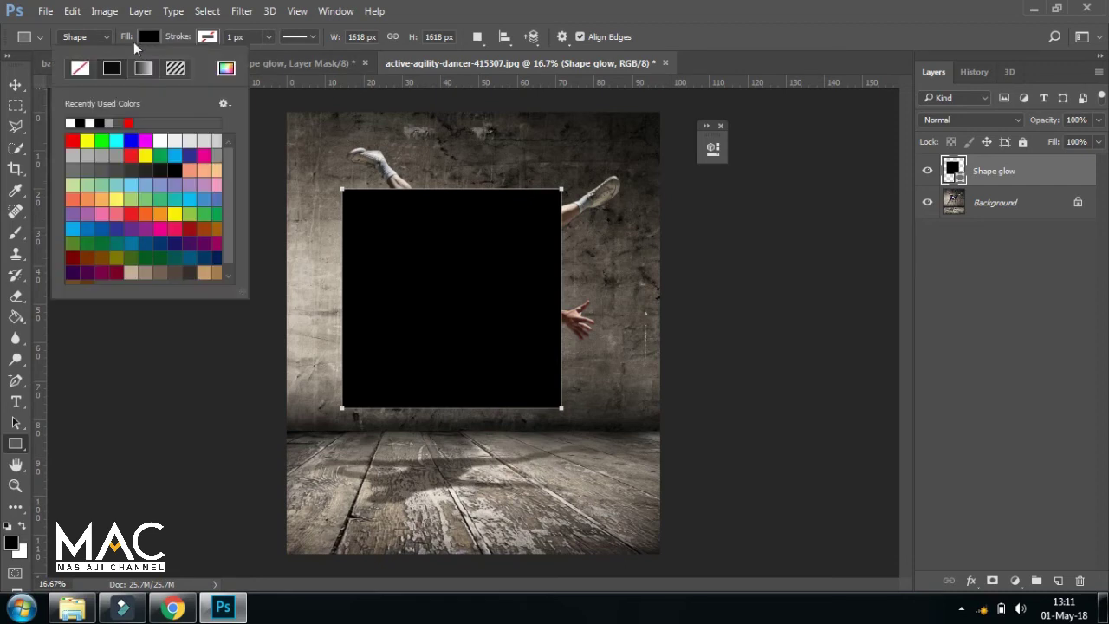
{"action": "left_click", "coordinate": [78, 69]}
{"action": "left_click", "coordinate": [205, 36]}
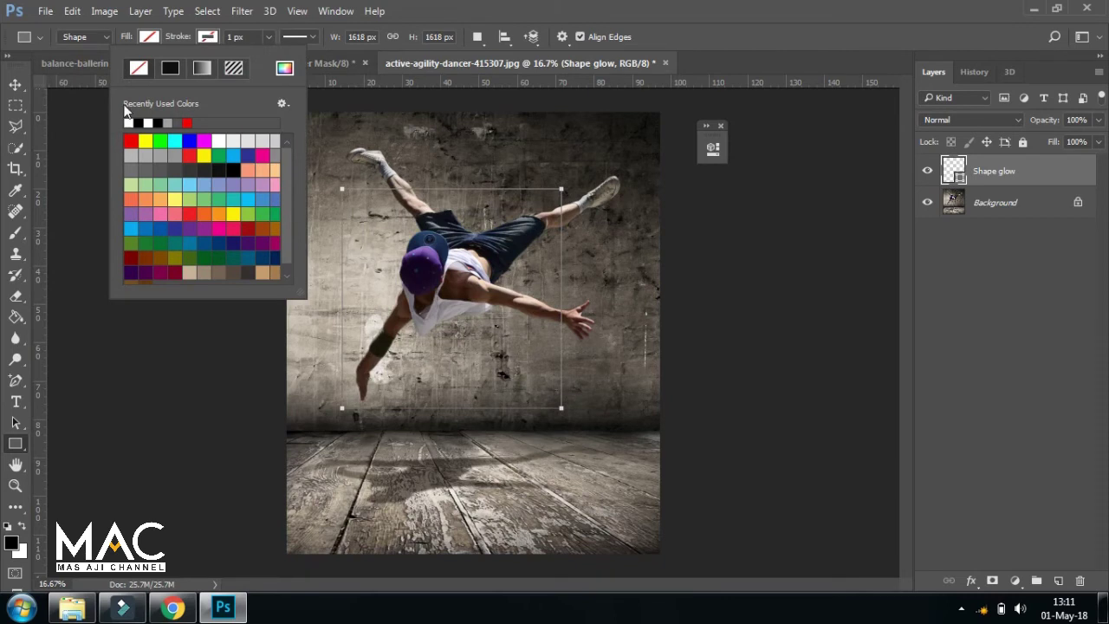
{"action": "left_click", "coordinate": [170, 69]}
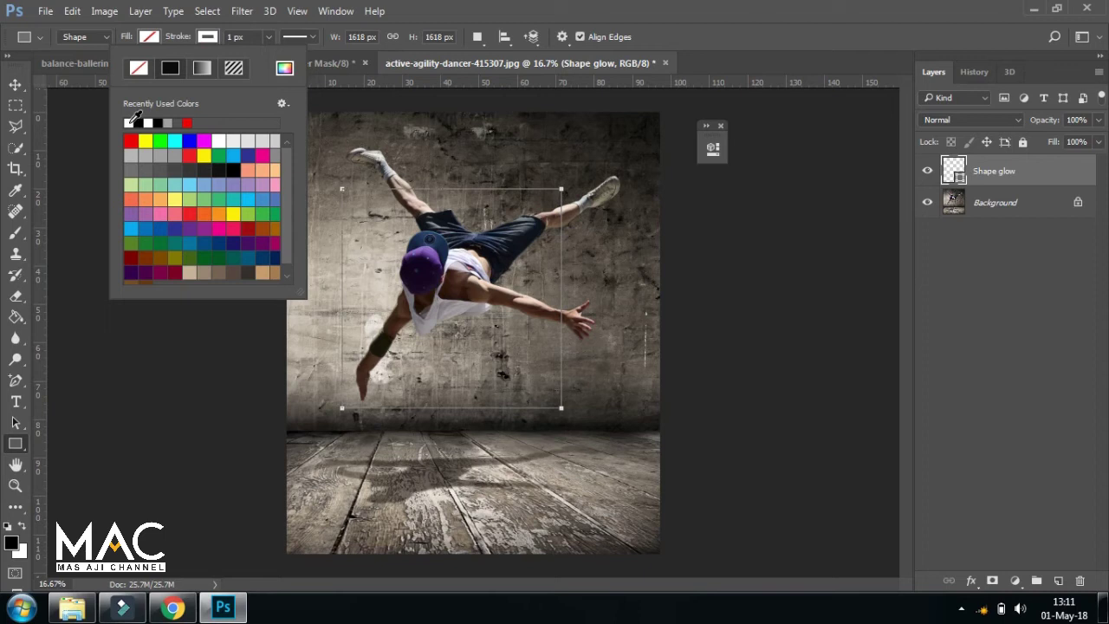
{"action": "left_click", "coordinate": [267, 37]}
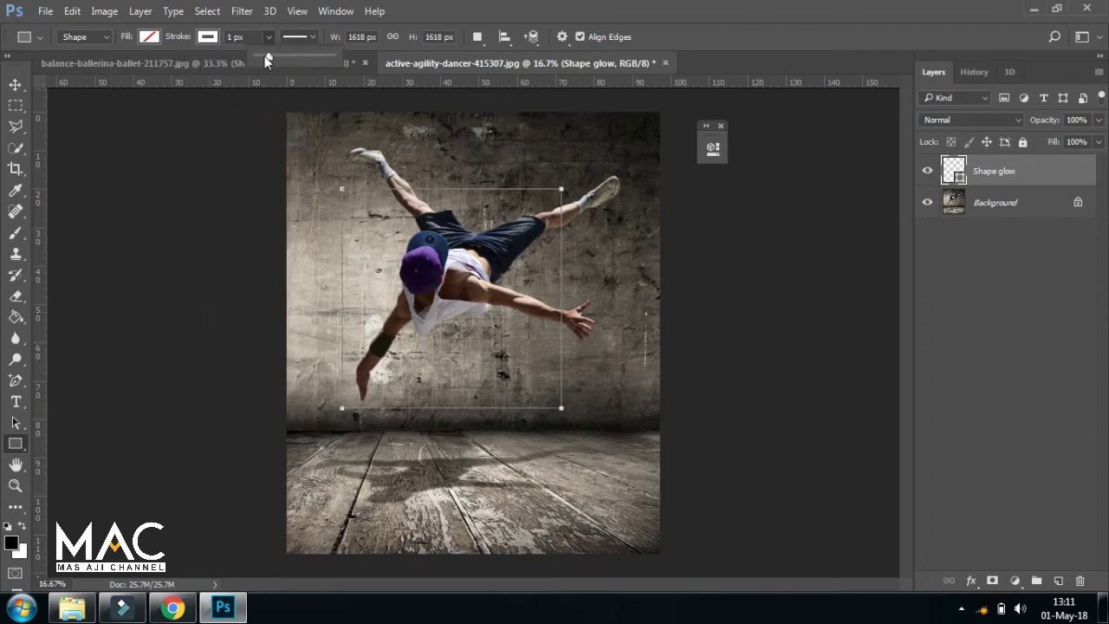
{"action": "left_click_drag", "start_coordinate": [273, 56], "coordinate": [315, 61]}
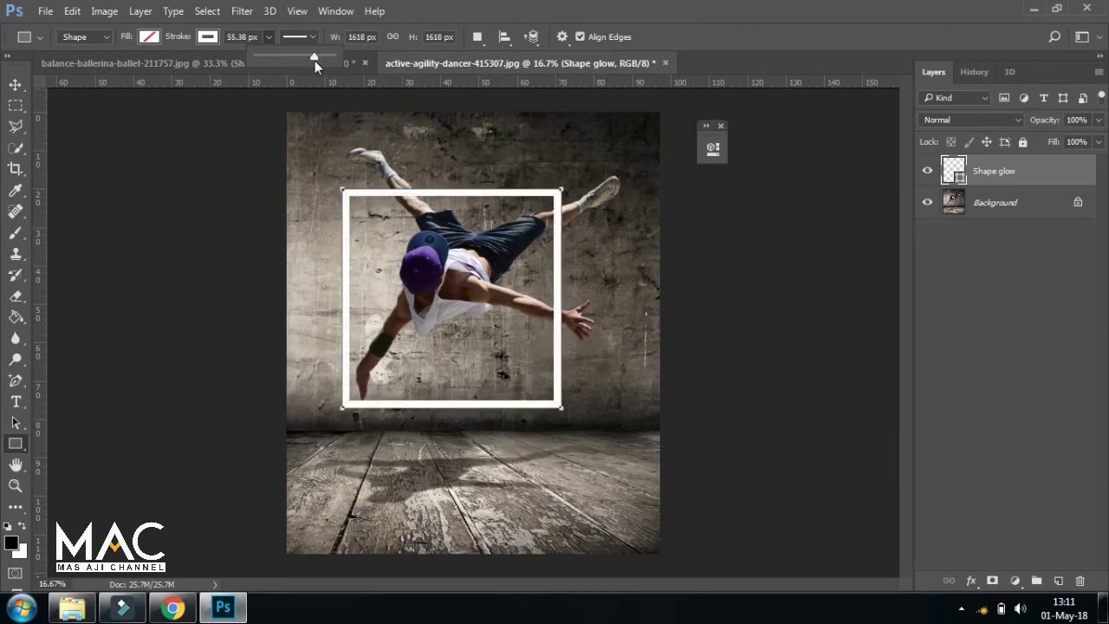
{"action": "left_click", "coordinate": [14, 84]}
{"action": "left_click_drag", "start_coordinate": [511, 340], "coordinate": [533, 339]}
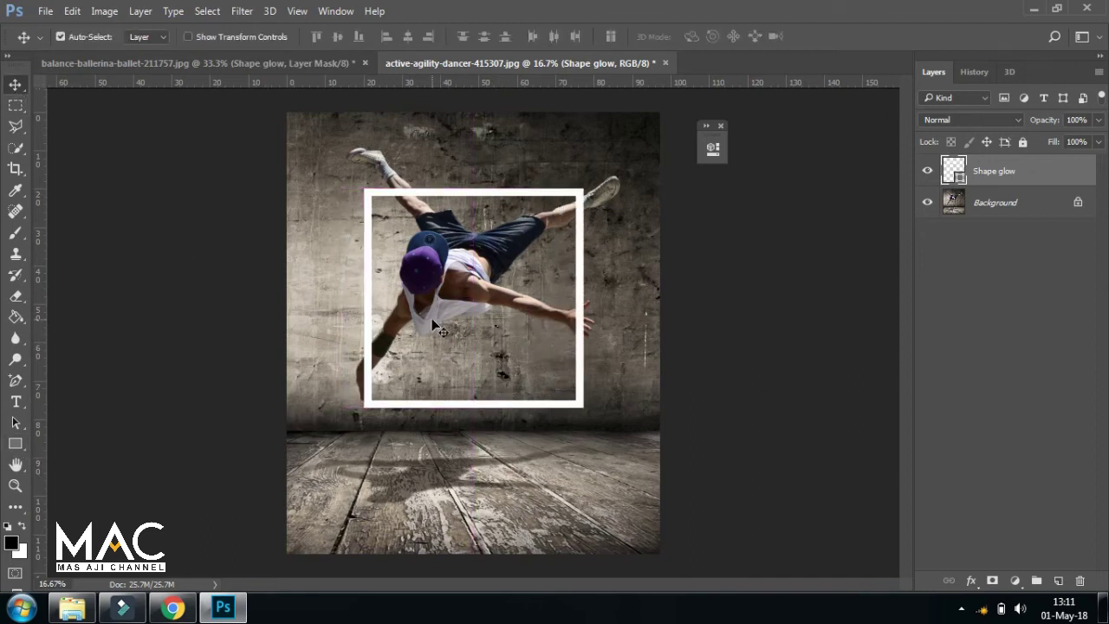
Rotate the white frame 45° into a diamond and shift it slightly up
{"action": "key", "text": "ctrl+t"}
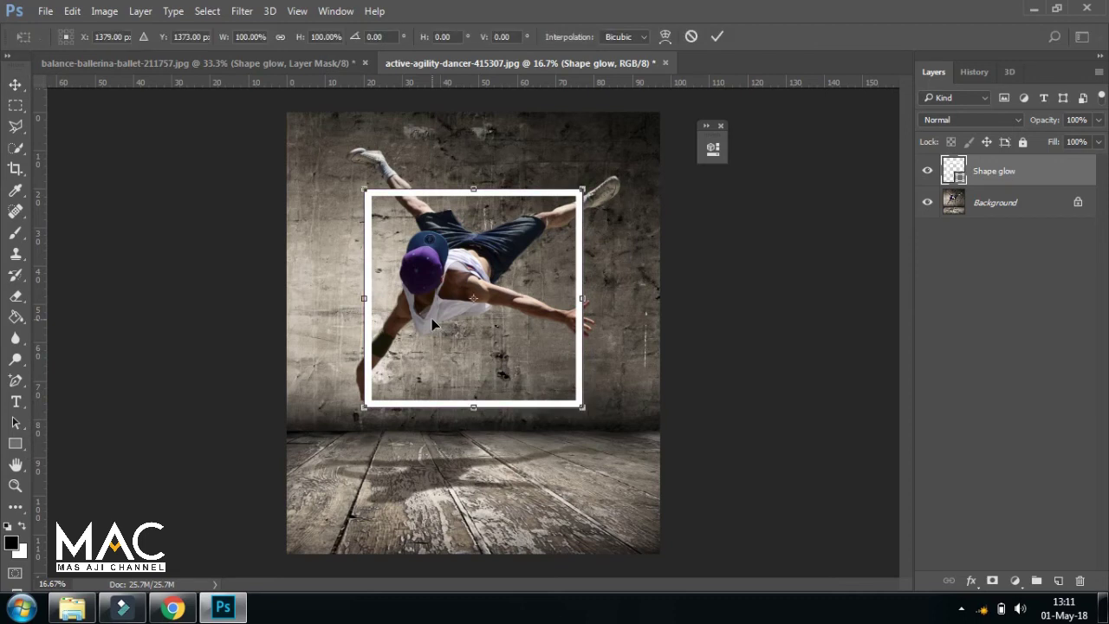
{"action": "left_click", "coordinate": [358, 37]}
{"action": "type", "text": "45"}
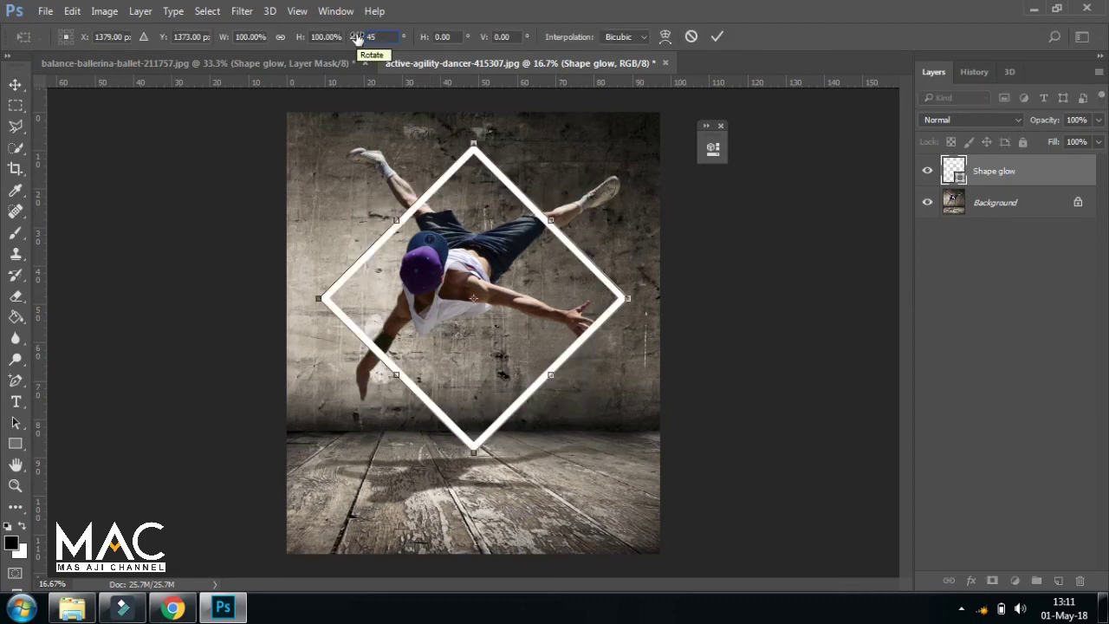
{"action": "left_click", "coordinate": [15, 86]}
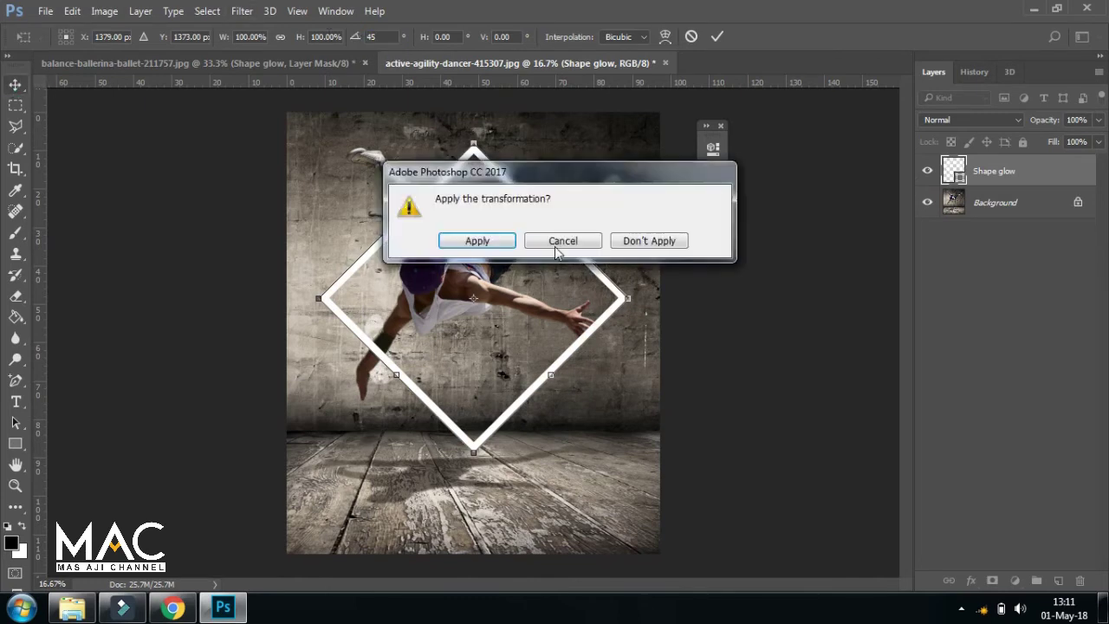
{"action": "left_click", "coordinate": [500, 244]}
{"action": "left_click_drag", "start_coordinate": [513, 261], "coordinate": [512, 246]}
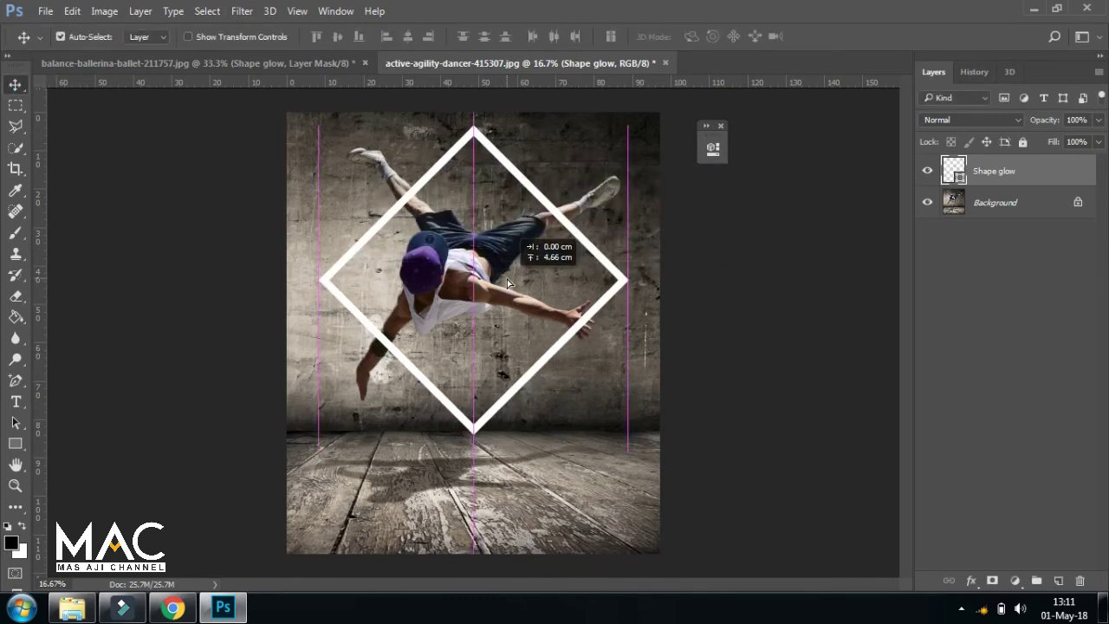
{"action": "key", "text": "ctrl+plus"}
{"action": "mouse_move", "coordinate": [600, 271]}
{"action": "left_mouse_down"}
{"action": "mouse_move", "coordinate": [598, 353]}
{"action": "mouse_move", "coordinate": [783, 326]}
{"action": "left_mouse_up"}
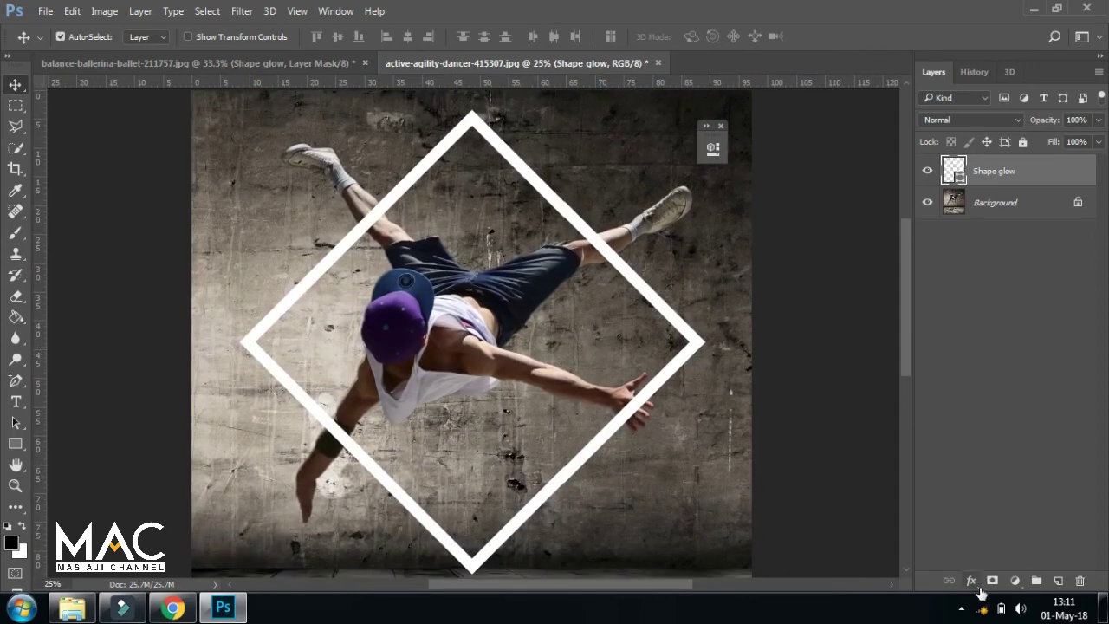
Add an Outer Glow to the diamond and set its colour to green 50bd00
{"action": "left_click", "coordinate": [971, 581]}
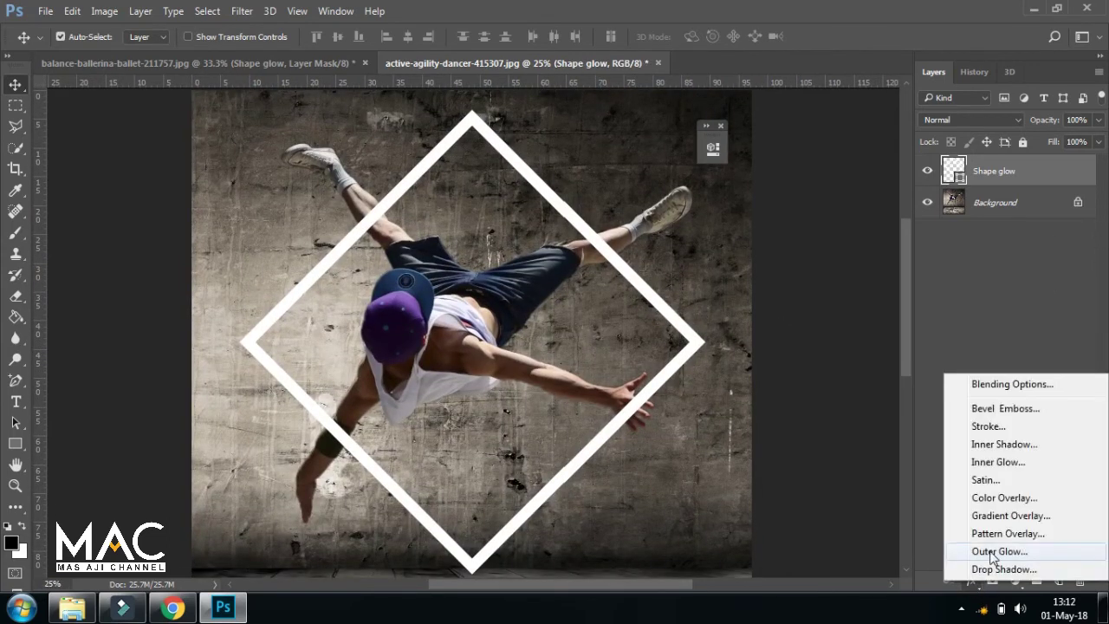
{"action": "left_click", "coordinate": [996, 552]}
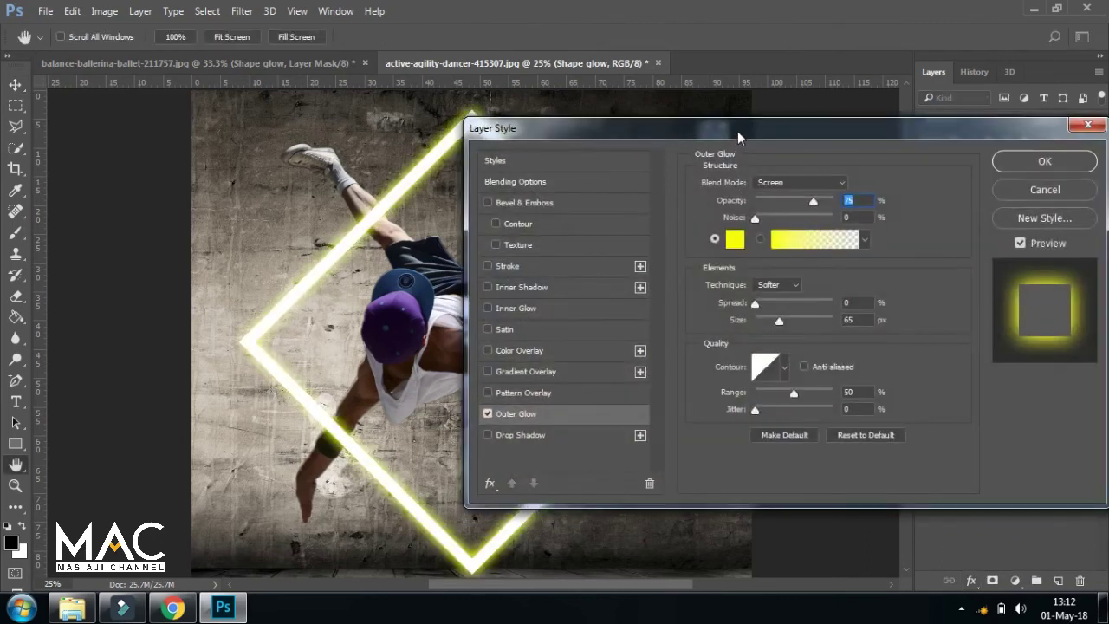
{"action": "left_click_drag", "start_coordinate": [738, 137], "coordinate": [833, 157]}
{"action": "left_click", "coordinate": [830, 261]}
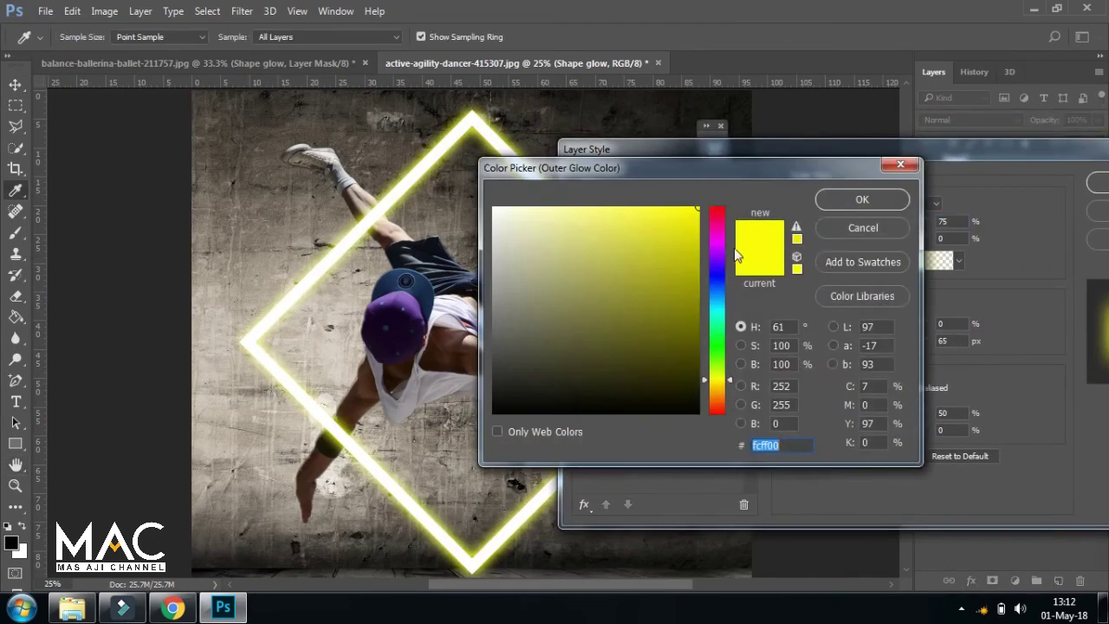
{"action": "mouse_move", "coordinate": [684, 176]}
{"action": "left_mouse_down"}
{"action": "mouse_move", "coordinate": [799, 213]}
{"action": "mouse_move", "coordinate": [894, 204]}
{"action": "left_mouse_up"}
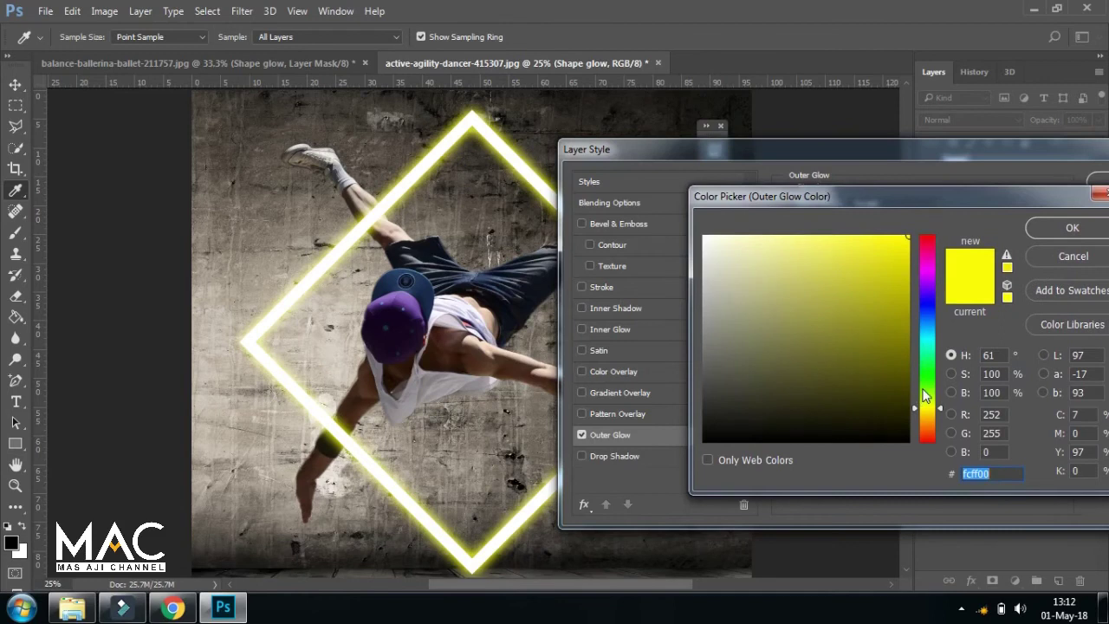
{"action": "left_click_drag", "start_coordinate": [925, 396], "coordinate": [925, 389]}
{"action": "left_click", "coordinate": [919, 311]}
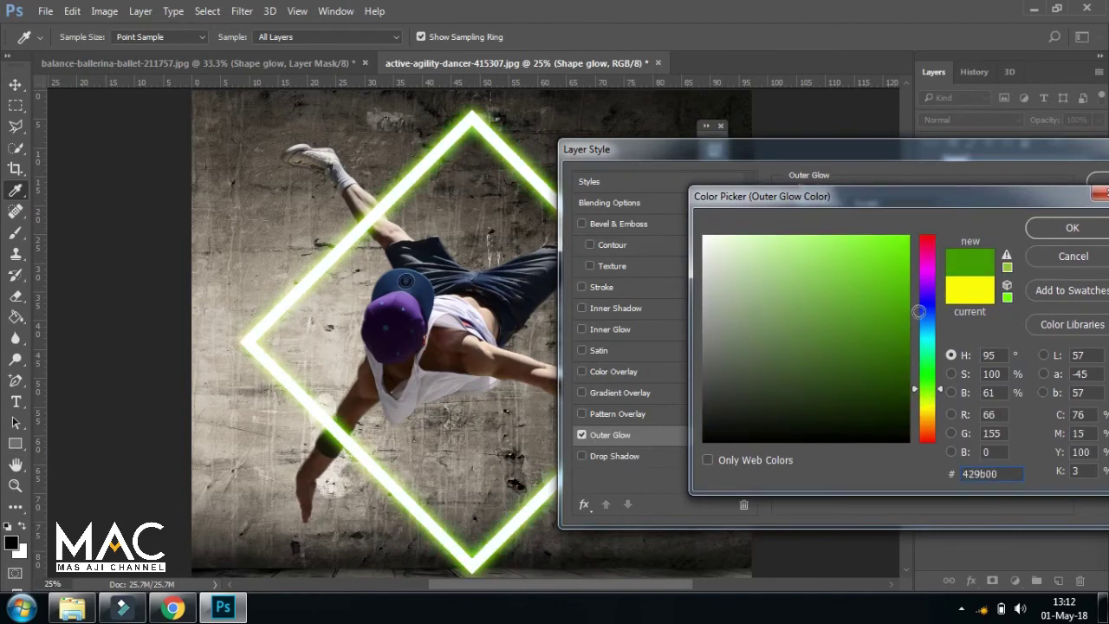
{"action": "mouse_move", "coordinate": [886, 352]}
{"action": "left_mouse_down"}
{"action": "mouse_move", "coordinate": [897, 364]}
{"action": "mouse_move", "coordinate": [943, 289]}
{"action": "left_mouse_up"}
{"action": "left_click_drag", "start_coordinate": [970, 198], "coordinate": [810, 206]}
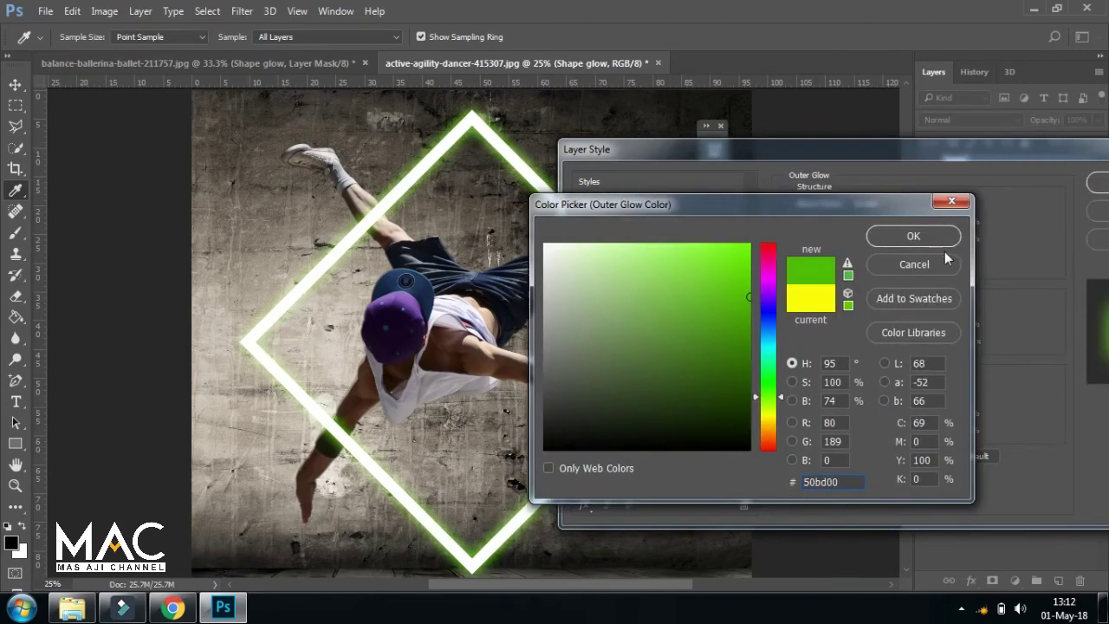
{"action": "left_click", "coordinate": [926, 237]}
Raise the outer glow size to 84 px and apply the effect
{"action": "left_click_drag", "start_coordinate": [938, 147], "coordinate": [921, 147]}
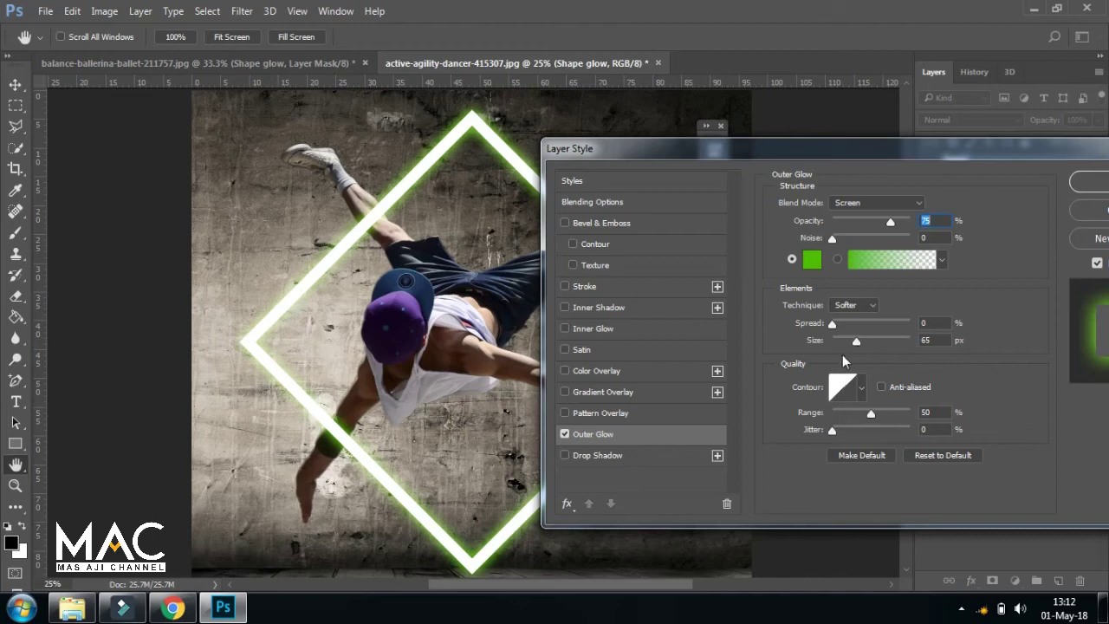
{"action": "left_click_drag", "start_coordinate": [858, 342], "coordinate": [862, 340]}
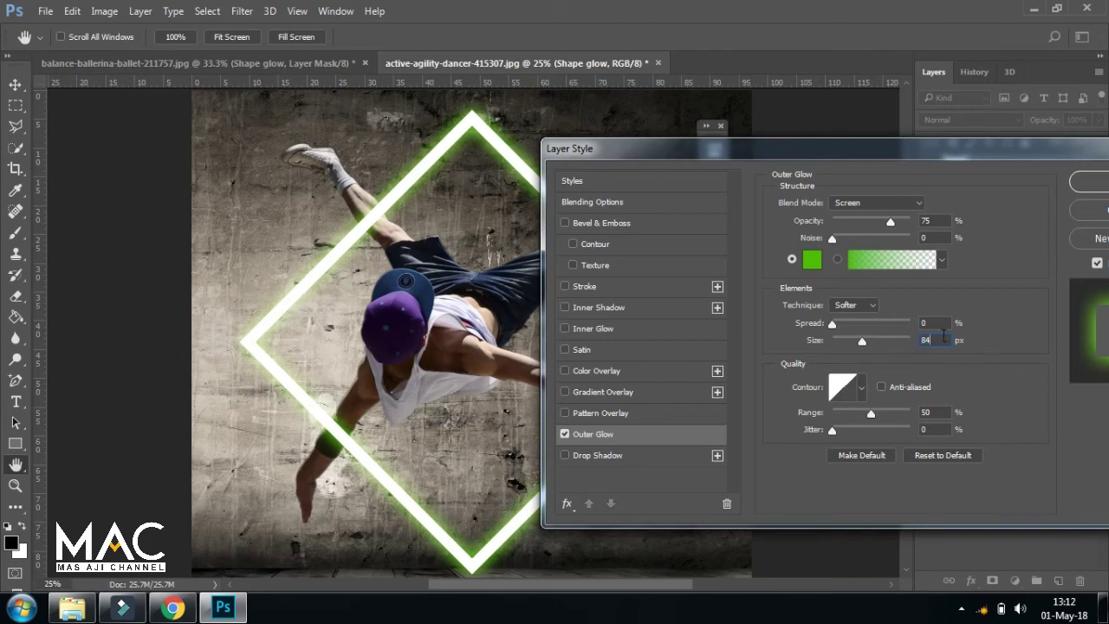
{"action": "key", "text": "Return"}
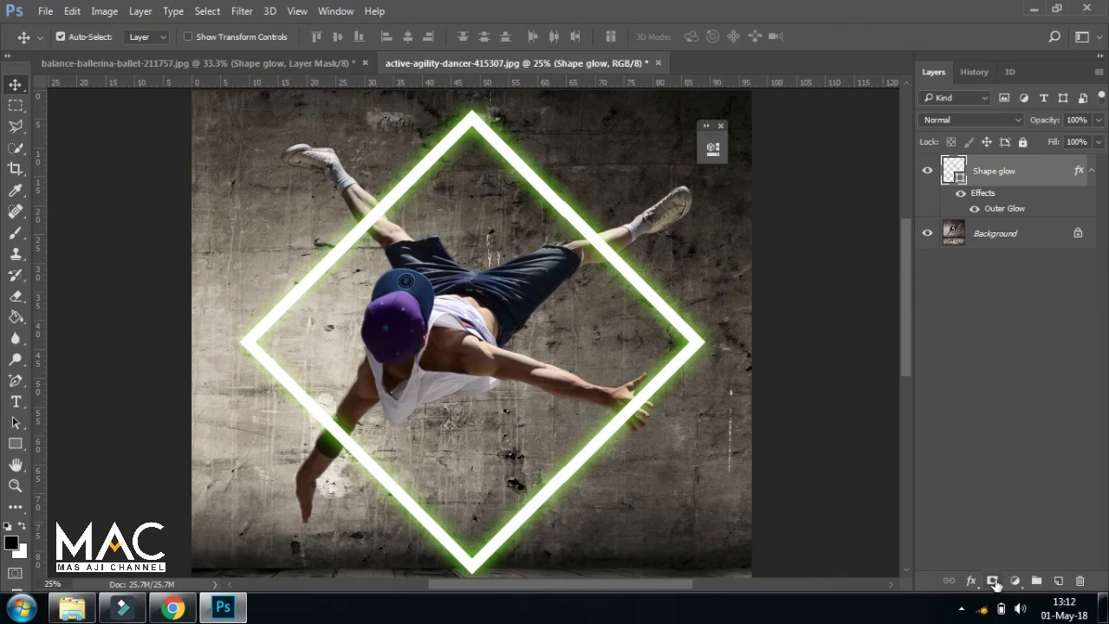
Add a white layer mask to Shape glow and select the Brush tool
{"action": "left_click", "coordinate": [993, 581]}
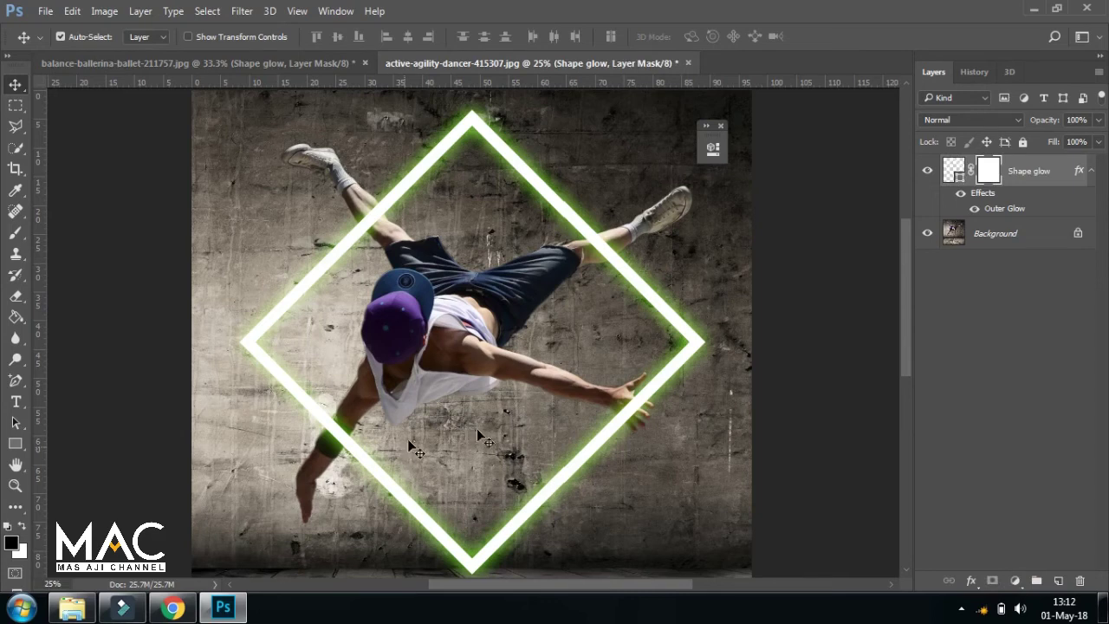
{"action": "left_click_drag", "start_coordinate": [490, 284], "coordinate": [492, 305]}
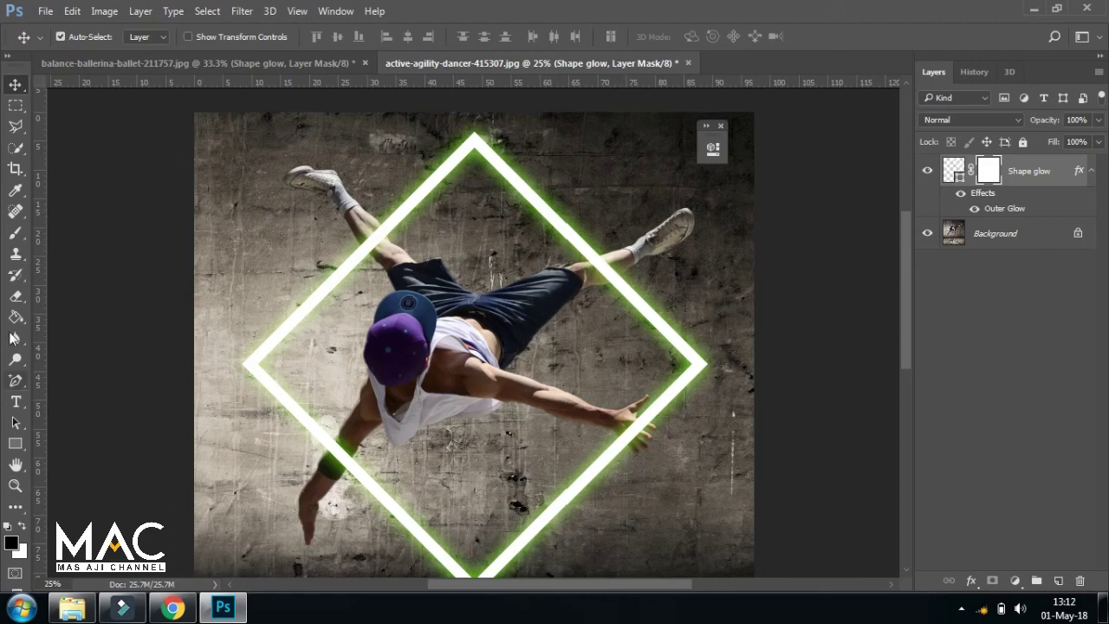
{"action": "left_click", "coordinate": [15, 235]}
Lower the Shape glow layer opacity to 42% so the limbs show through
{"action": "scroll", "coordinate": [386, 360], "scroll_direction": "up", "scroll_amount": 2}
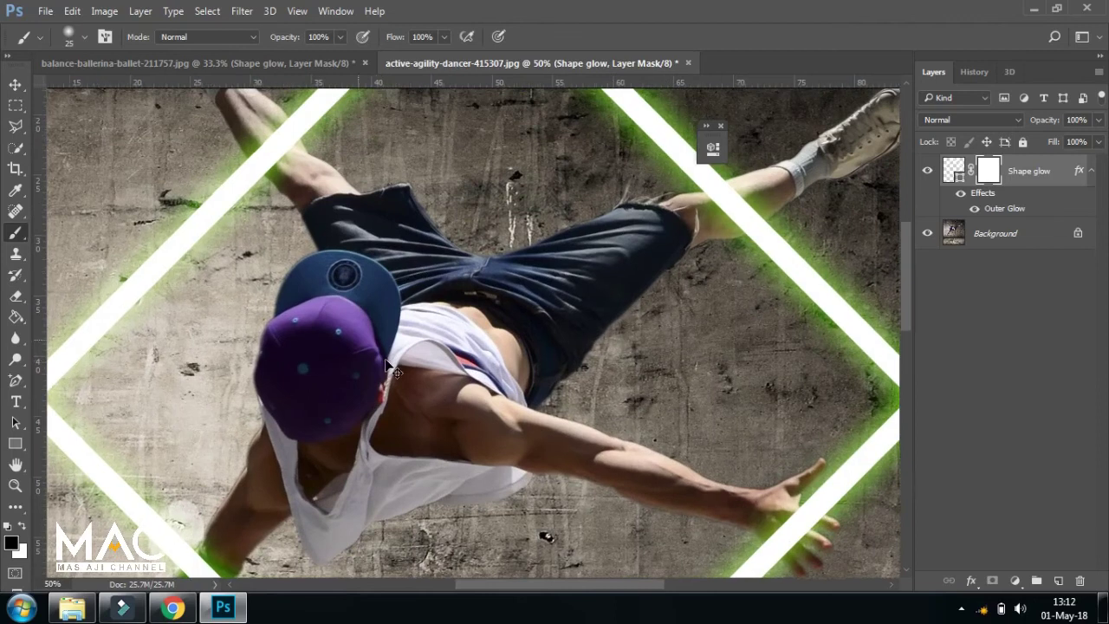
{"action": "scroll", "coordinate": [387, 366], "scroll_direction": "up", "scroll_amount": 1}
{"action": "left_click_drag", "start_coordinate": [404, 274], "coordinate": [542, 438]}
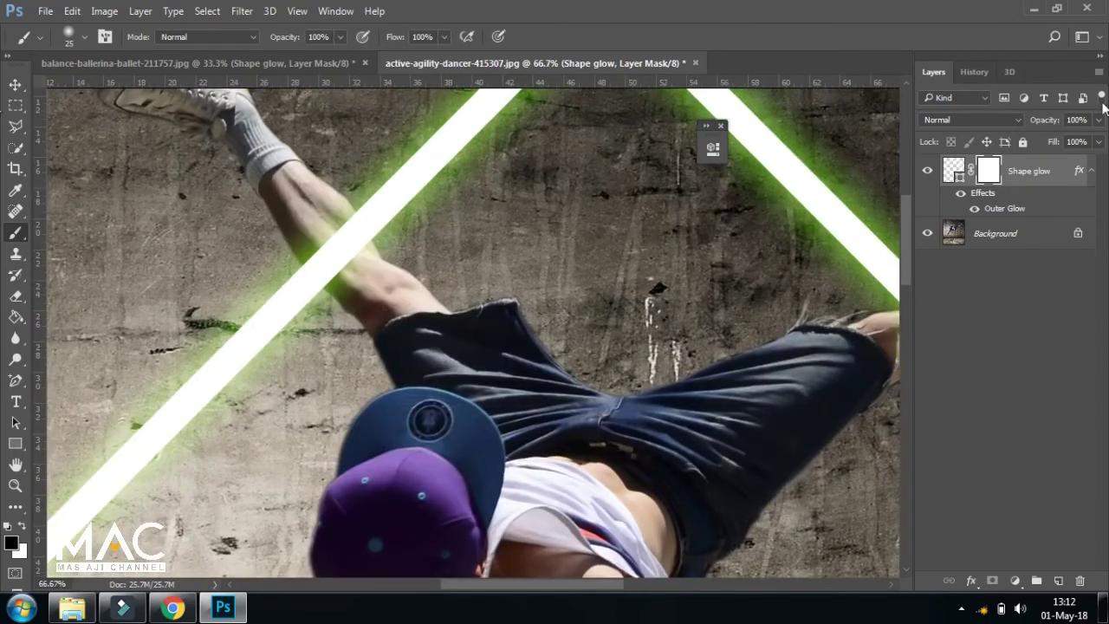
{"action": "left_click", "coordinate": [1098, 120]}
{"action": "left_click_drag", "start_coordinate": [1098, 141], "coordinate": [1056, 143]}
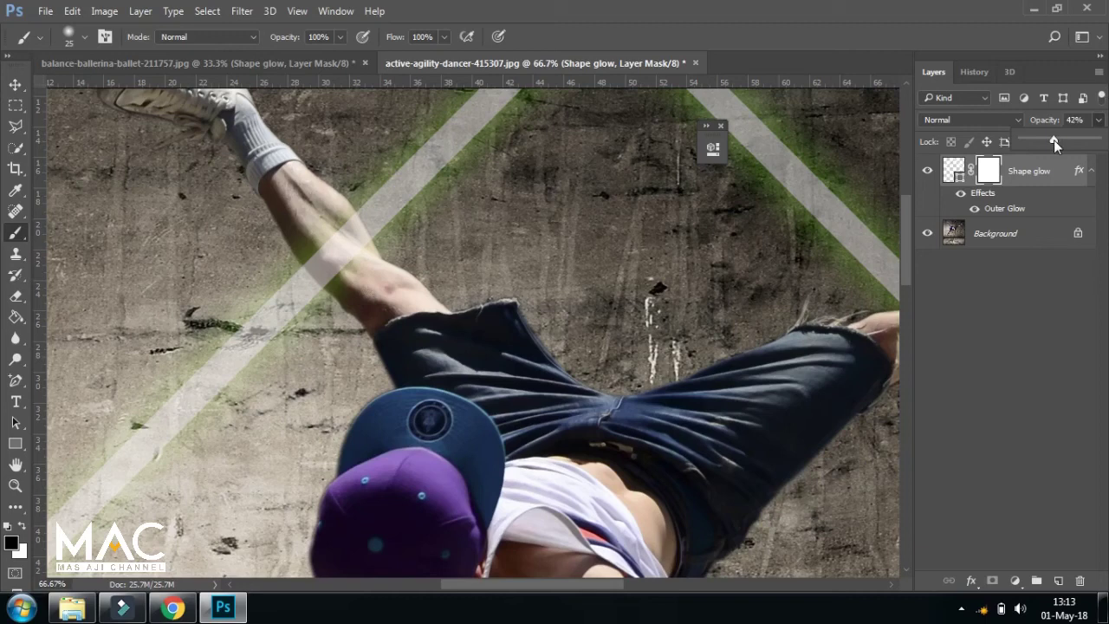
Mask out the diamond band over the elbow and upper arm with a 35 px brush
{"action": "key", "text": "ctrl+plus"}
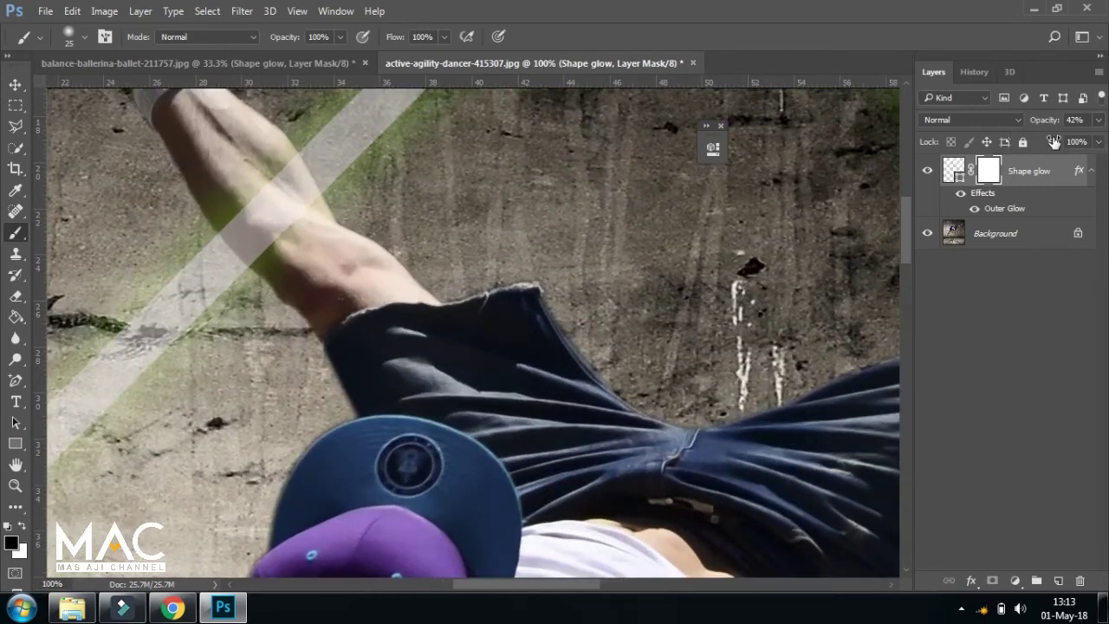
{"action": "key", "text": "ctrl+plus"}
{"action": "scroll", "coordinate": [525, 352], "scroll_direction": "up", "scroll_amount": 3}
{"action": "scroll", "coordinate": [524, 352], "scroll_direction": "left", "scroll_amount": 3}
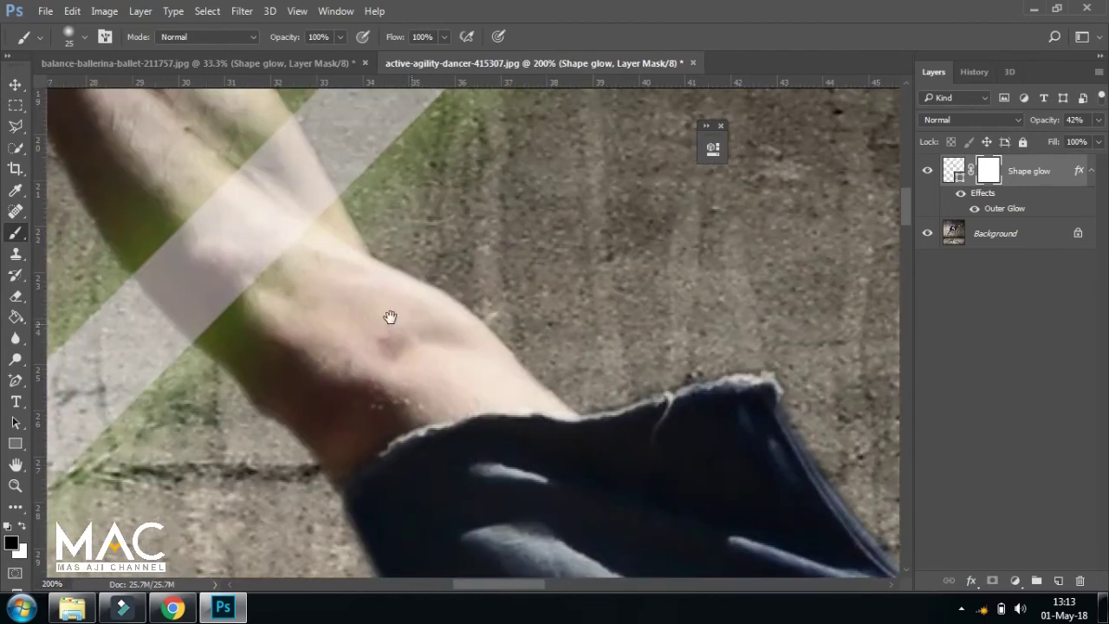
{"action": "scroll", "coordinate": [508, 378], "scroll_direction": "up", "scroll_amount": 2}
{"action": "scroll", "coordinate": [507, 379], "scroll_direction": "left", "scroll_amount": 2}
{"action": "key", "text": "bracketright"}
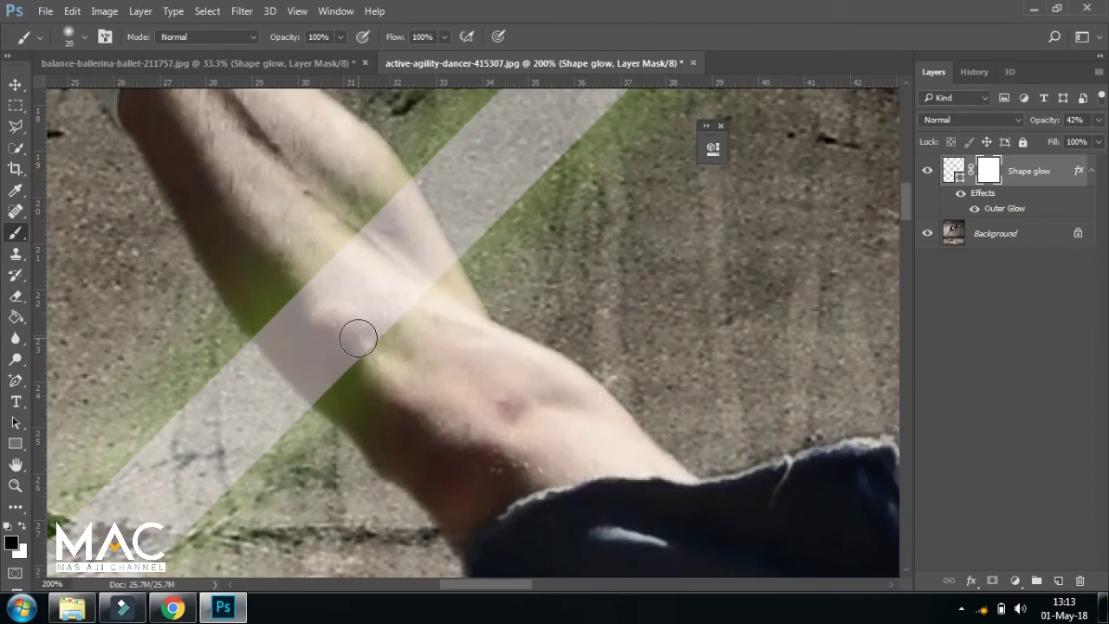
{"action": "mouse_move", "coordinate": [368, 363]}
{"action": "left_mouse_down"}
{"action": "mouse_move", "coordinate": [316, 290]}
{"action": "mouse_move", "coordinate": [304, 368]}
{"action": "mouse_move", "coordinate": [274, 322]}
{"action": "left_mouse_up"}
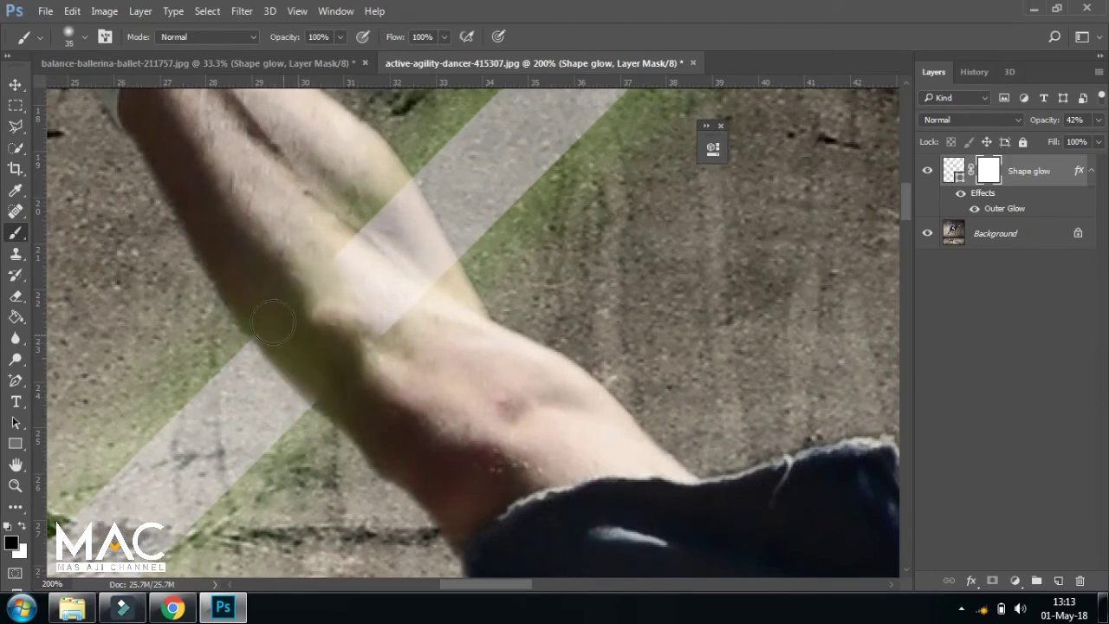
{"action": "mouse_move", "coordinate": [321, 396]}
{"action": "left_mouse_down"}
{"action": "mouse_move", "coordinate": [373, 243]}
{"action": "mouse_move", "coordinate": [369, 193]}
{"action": "mouse_move", "coordinate": [399, 193]}
{"action": "mouse_move", "coordinate": [436, 270]}
{"action": "mouse_move", "coordinate": [418, 254]}
{"action": "left_mouse_up"}
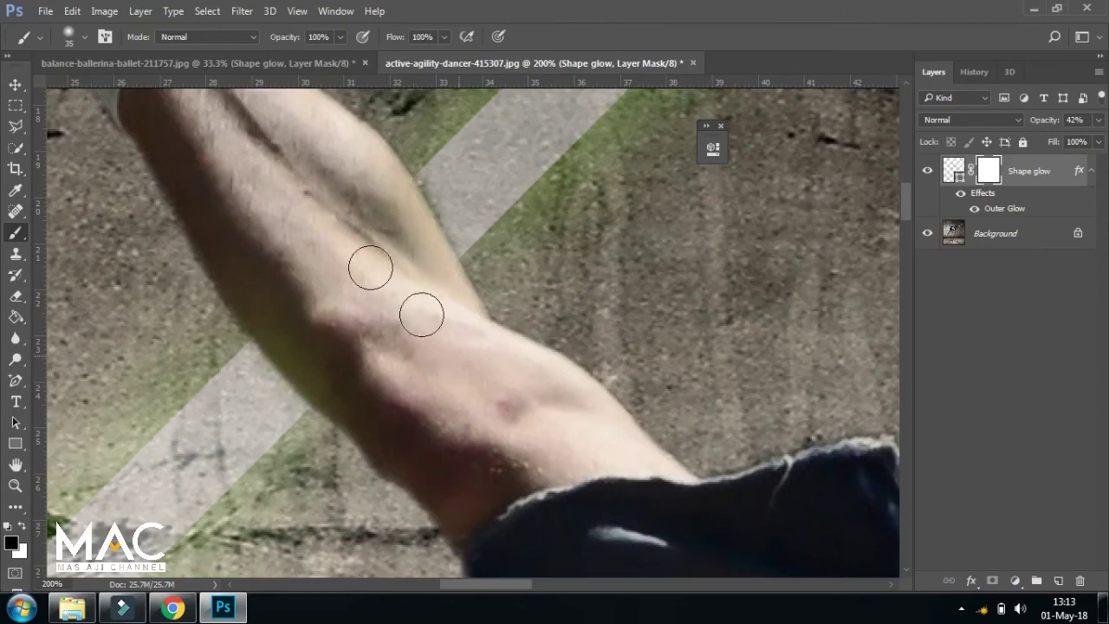
Mask out the band over the outstretched hand's fingers with a 25 px brush
{"action": "left_click_drag", "start_coordinate": [565, 234], "coordinate": [391, 384]}
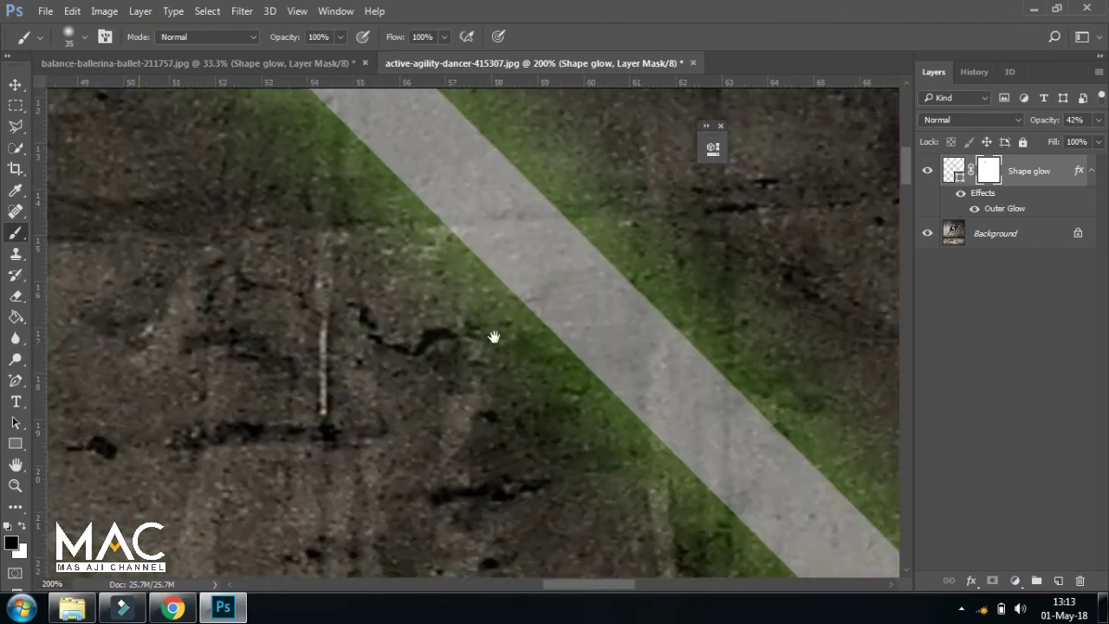
{"action": "left_click_drag", "start_coordinate": [493, 336], "coordinate": [259, 260]}
{"action": "mouse_move", "coordinate": [606, 347]}
{"action": "left_mouse_down"}
{"action": "mouse_move", "coordinate": [464, 347]}
{"action": "mouse_move", "coordinate": [597, 275]}
{"action": "mouse_move", "coordinate": [604, 317]}
{"action": "mouse_move", "coordinate": [510, 376]}
{"action": "mouse_move", "coordinate": [592, 352]}
{"action": "mouse_move", "coordinate": [629, 324]}
{"action": "mouse_move", "coordinate": [532, 396]}
{"action": "mouse_move", "coordinate": [614, 366]}
{"action": "mouse_move", "coordinate": [616, 348]}
{"action": "mouse_move", "coordinate": [545, 401]}
{"action": "mouse_move", "coordinate": [425, 334]}
{"action": "mouse_move", "coordinate": [492, 250]}
{"action": "mouse_move", "coordinate": [414, 274]}
{"action": "mouse_move", "coordinate": [468, 236]}
{"action": "mouse_move", "coordinate": [500, 223]}
{"action": "mouse_move", "coordinate": [495, 266]}
{"action": "mouse_move", "coordinate": [547, 261]}
{"action": "left_mouse_up"}
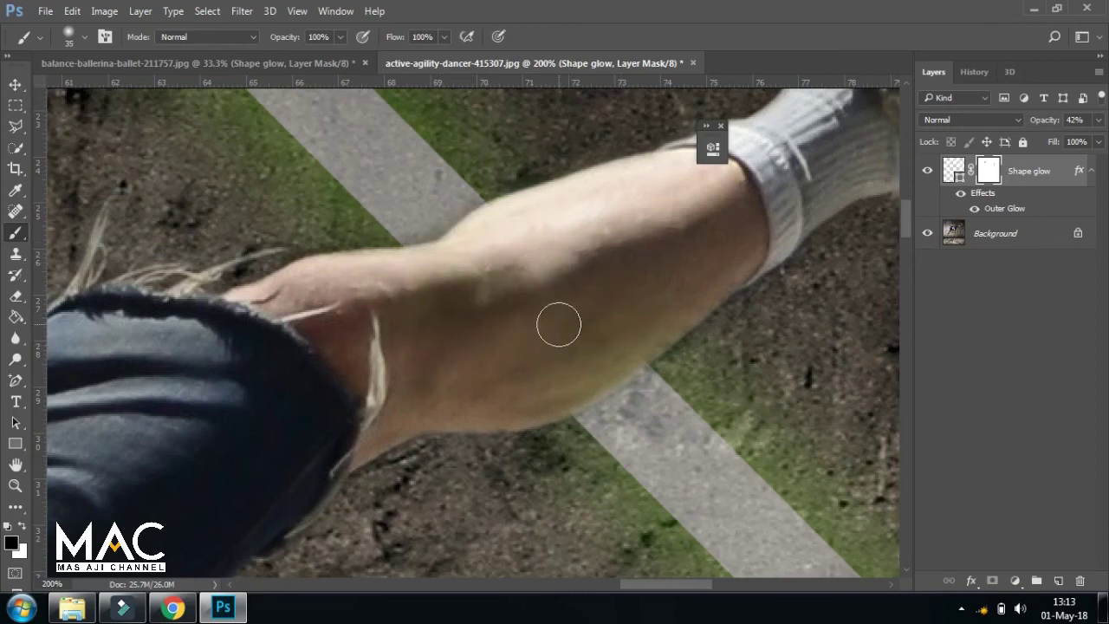
{"action": "key", "text": "ctrl+minus"}
{"action": "key", "text": "ctrl+minus"}
{"action": "key", "text": "ctrl+minus"}
{"action": "key", "text": "ctrl+minus"}
{"action": "key", "text": "ctrl+minus"}
{"action": "key", "text": "ctrl+minus"}
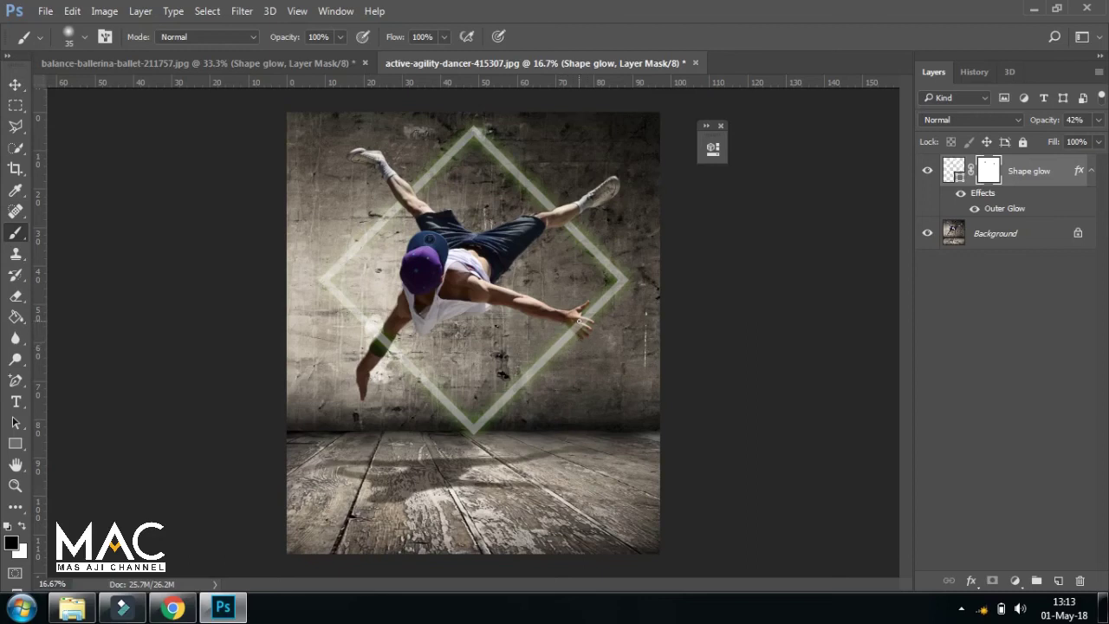
{"action": "key", "text": "ctrl+plus"}
{"action": "key", "text": "ctrl+plus"}
{"action": "key", "text": "ctrl+plus"}
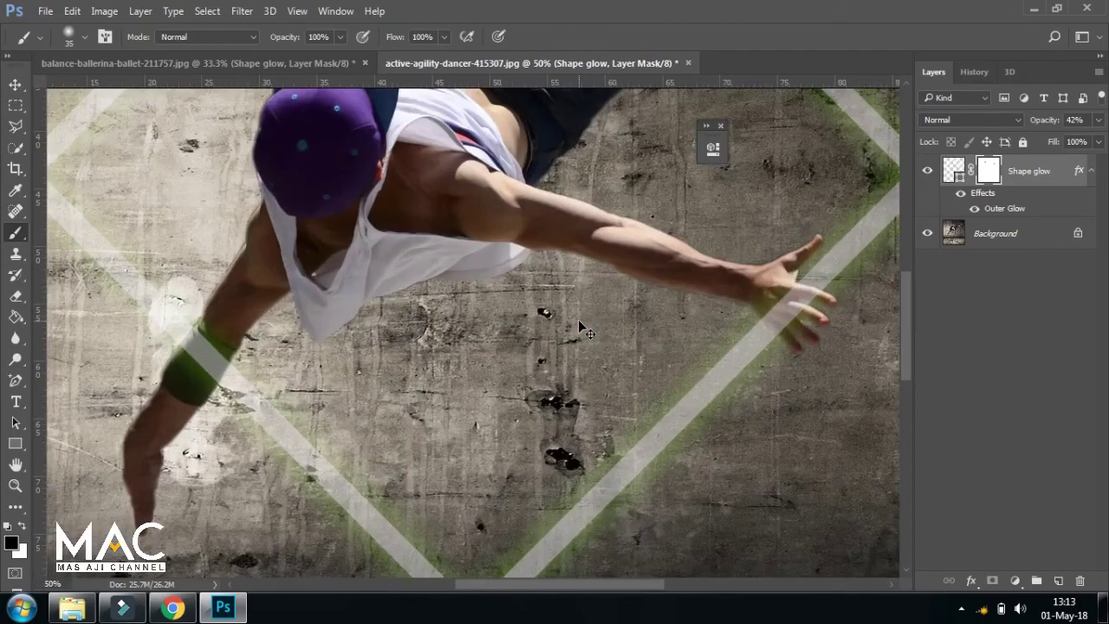
{"action": "key", "text": "ctrl+plus"}
{"action": "scroll", "coordinate": [581, 330], "scroll_direction": "right", "scroll_amount": 5}
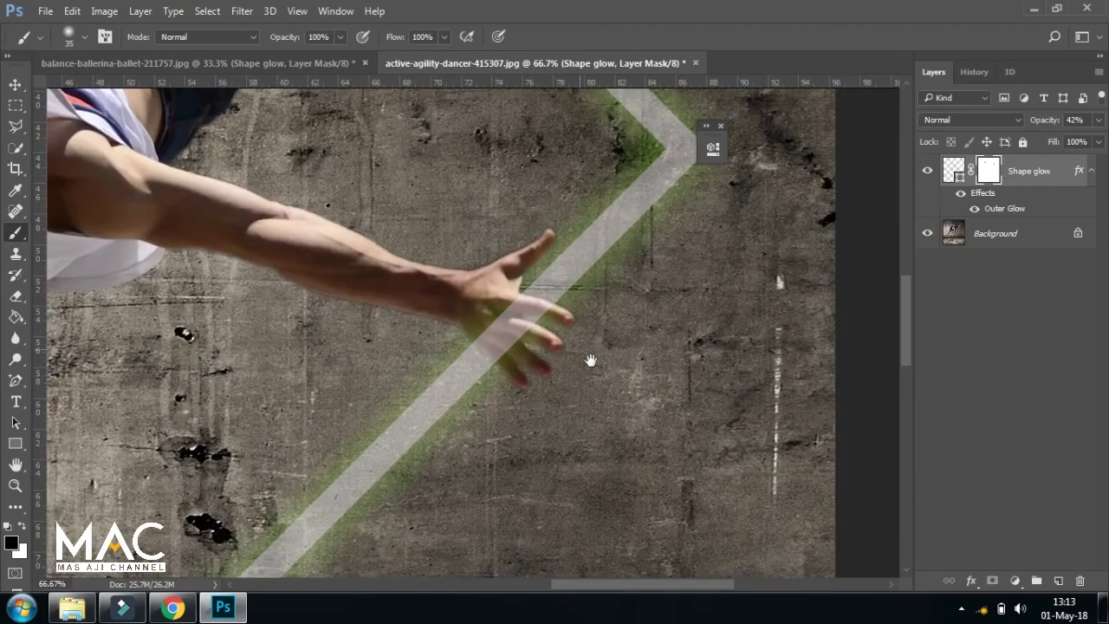
{"action": "key", "text": "ctrl+plus"}
{"action": "key", "text": "ctrl+plus"}
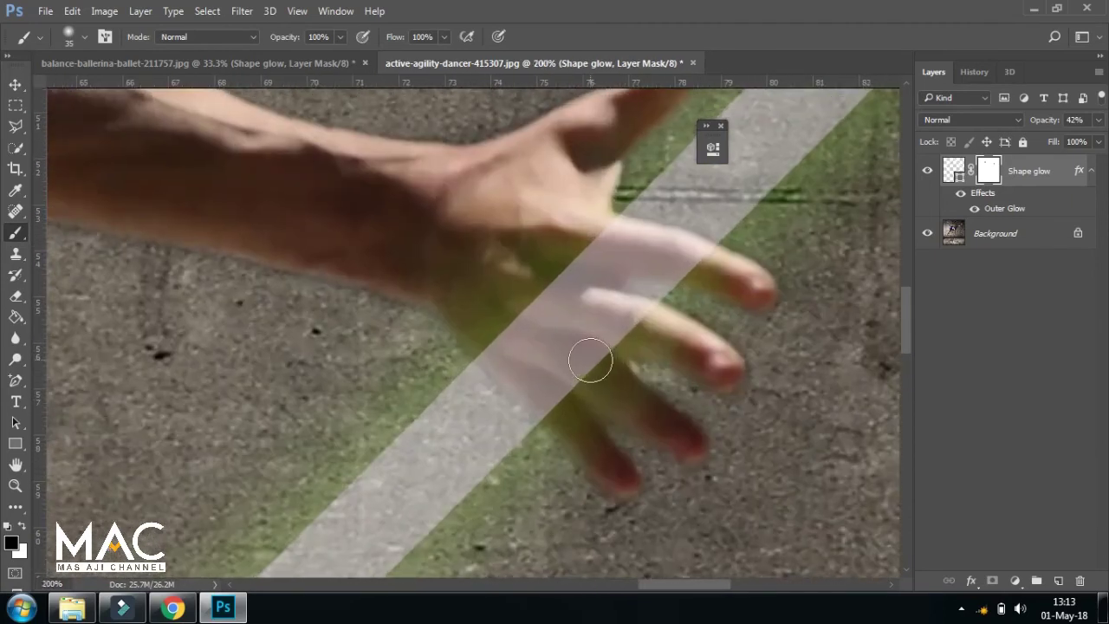
{"action": "left_click_drag", "start_coordinate": [630, 367], "coordinate": [596, 381]}
{"action": "key", "text": "bracketleft"}
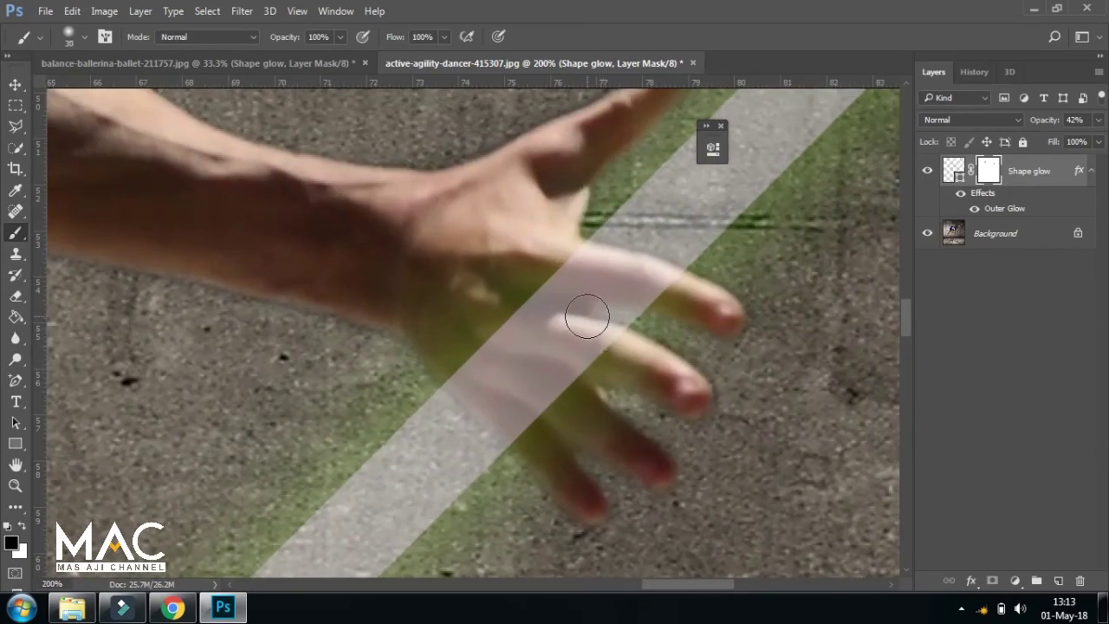
{"action": "mouse_move", "coordinate": [557, 253]}
{"action": "left_mouse_down"}
{"action": "mouse_move", "coordinate": [681, 289]}
{"action": "mouse_move", "coordinate": [594, 260]}
{"action": "mouse_move", "coordinate": [572, 265]}
{"action": "mouse_move", "coordinate": [641, 286]}
{"action": "mouse_move", "coordinate": [542, 293]}
{"action": "mouse_move", "coordinate": [537, 314]}
{"action": "mouse_move", "coordinate": [619, 346]}
{"action": "mouse_move", "coordinate": [553, 324]}
{"action": "mouse_move", "coordinate": [578, 321]}
{"action": "mouse_move", "coordinate": [566, 317]}
{"action": "mouse_move", "coordinate": [572, 309]}
{"action": "mouse_move", "coordinate": [571, 351]}
{"action": "mouse_move", "coordinate": [520, 330]}
{"action": "mouse_move", "coordinate": [511, 347]}
{"action": "mouse_move", "coordinate": [554, 381]}
{"action": "mouse_move", "coordinate": [489, 360]}
{"action": "mouse_move", "coordinate": [554, 398]}
{"action": "mouse_move", "coordinate": [502, 416]}
{"action": "mouse_move", "coordinate": [463, 372]}
{"action": "mouse_move", "coordinate": [529, 420]}
{"action": "mouse_move", "coordinate": [503, 442]}
{"action": "mouse_move", "coordinate": [475, 391]}
{"action": "left_mouse_up"}
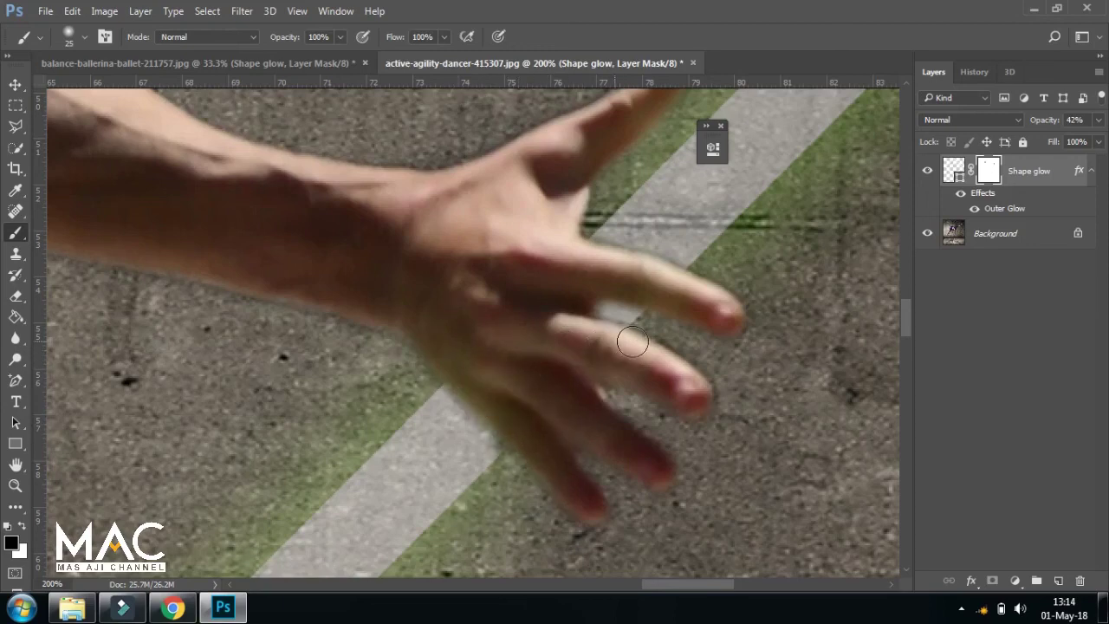
Restore Shape glow opacity to 100% and zoom out to view the finished composition
{"action": "left_click", "coordinate": [15, 84]}
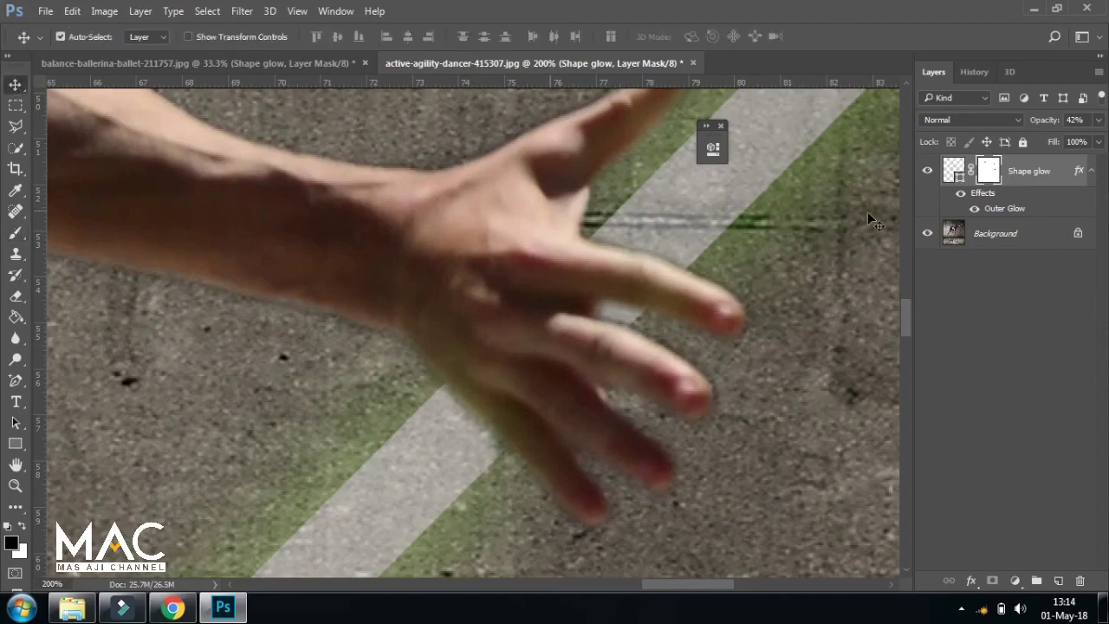
{"action": "left_click", "coordinate": [1099, 120]}
{"action": "left_click_drag", "start_coordinate": [1054, 142], "coordinate": [1097, 142]}
{"action": "key", "text": "ctrl+minus"}
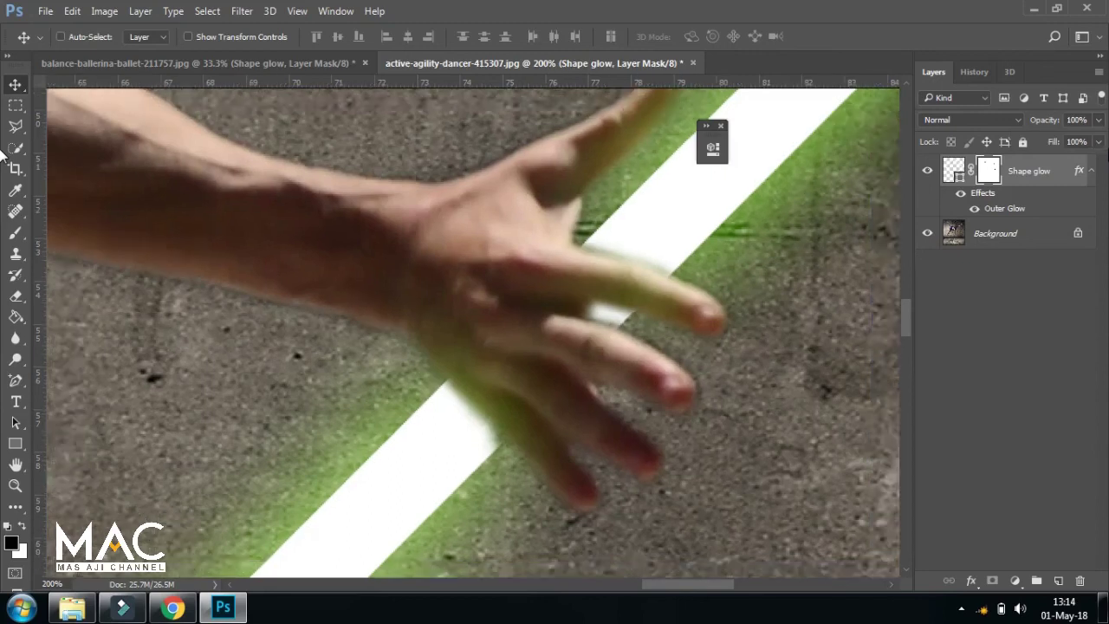
{"action": "key", "text": "ctrl+minus"}
{"action": "key", "text": "ctrl+minus"}
{"action": "key", "text": "ctrl+minus"}
{"action": "key", "text": "ctrl+minus"}
{"action": "key", "text": "ctrl+minus"}
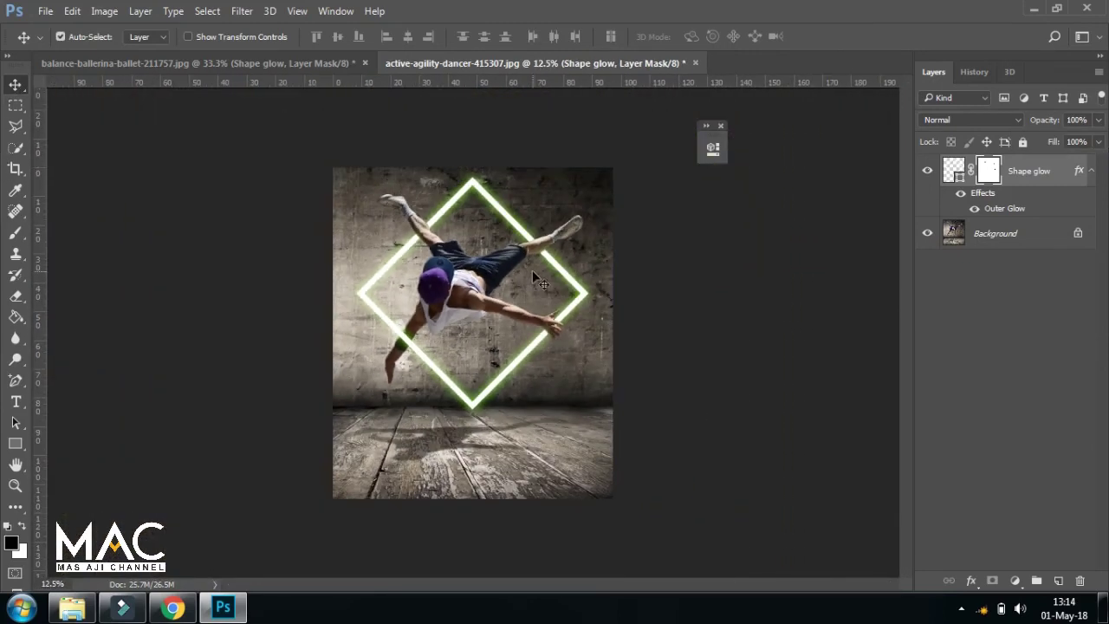
{"action": "key", "text": "ctrl+plus"}
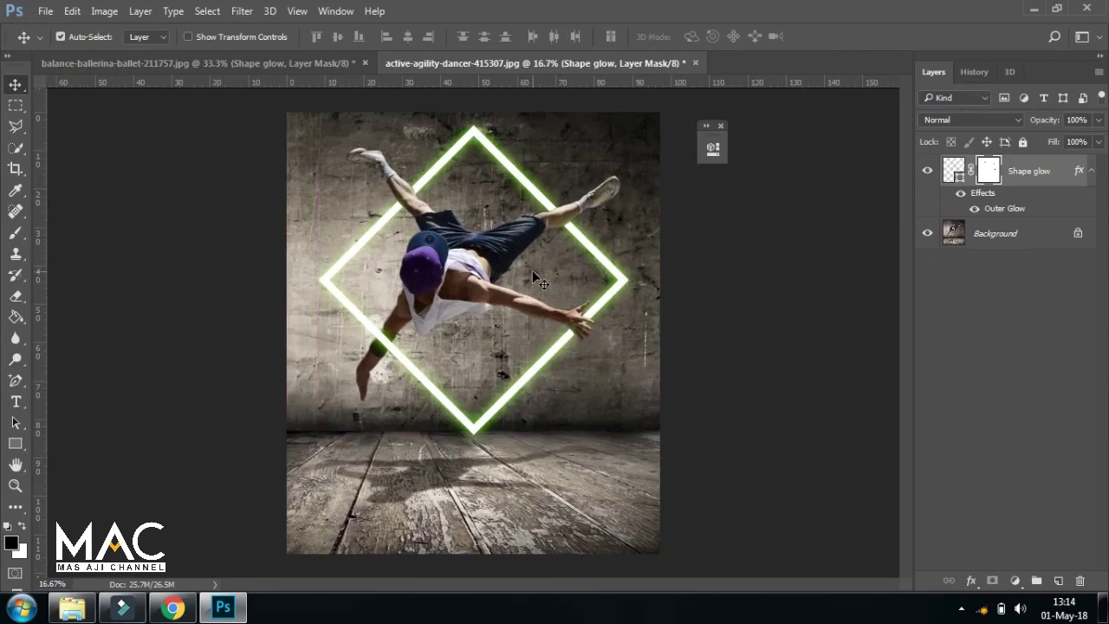